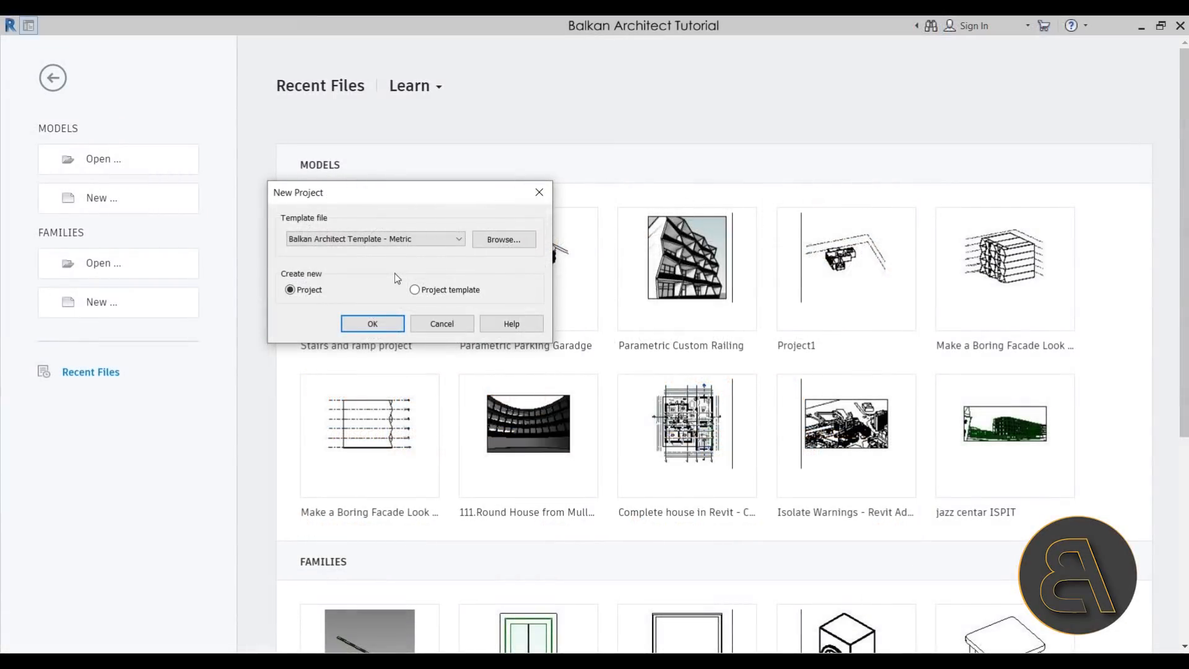
Create a new project from the Balkan Architect Template - Metric.
left_click(373, 332)
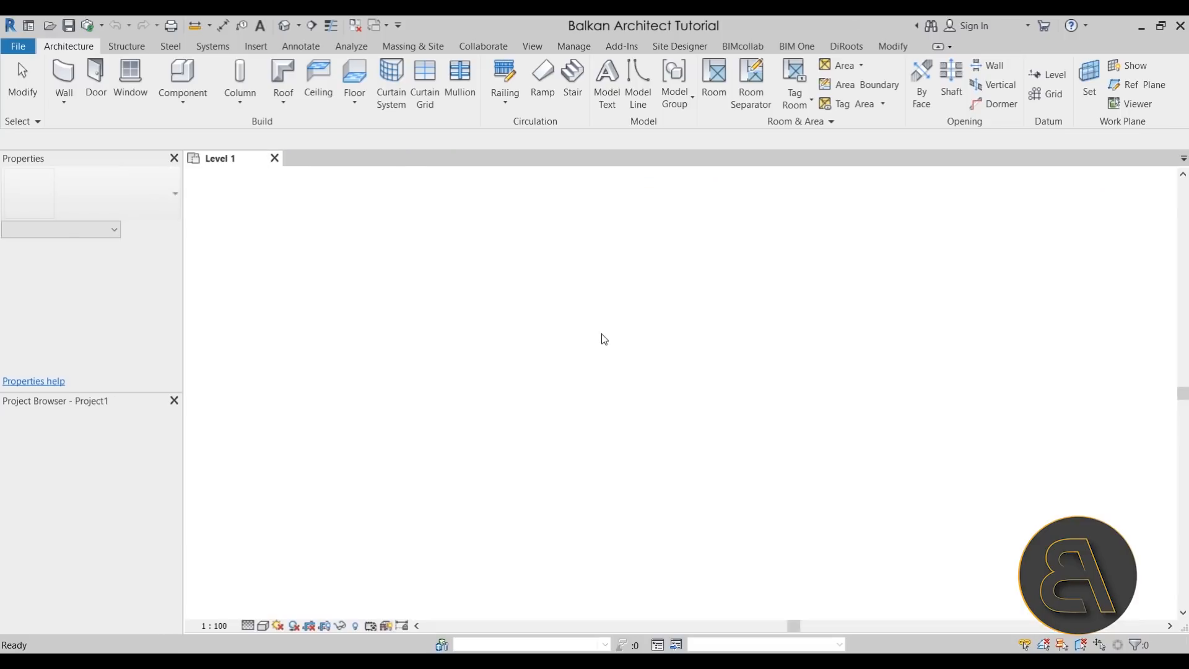
middle_click_drag(716, 417, 559, 420)
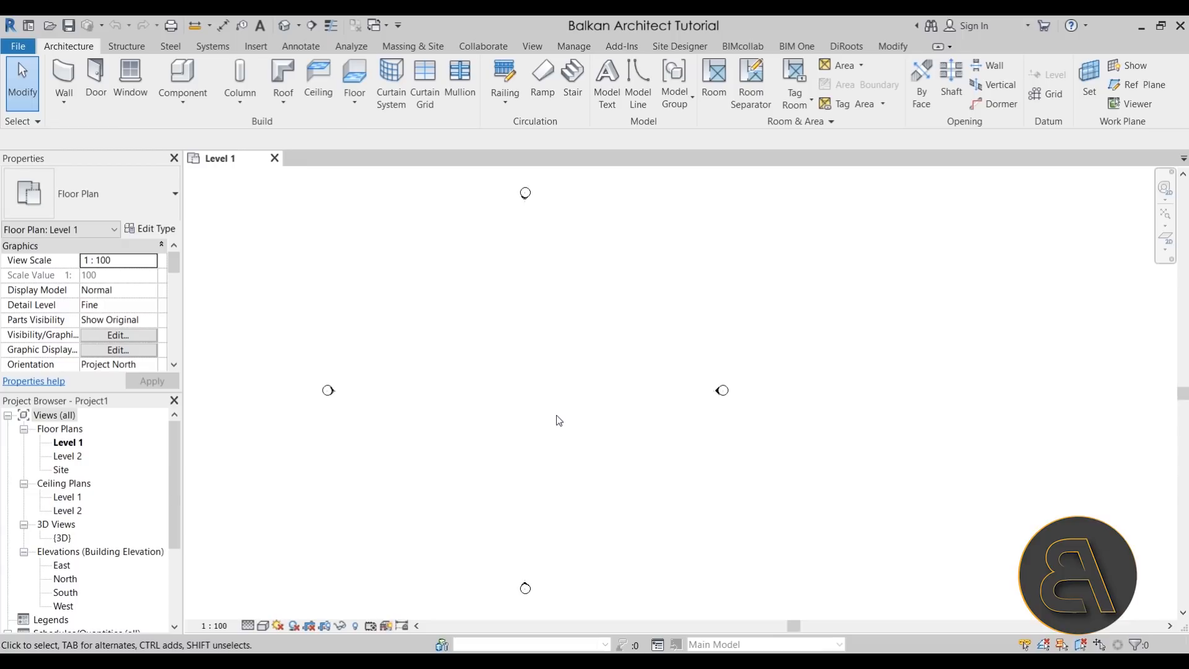
Create a rectangular Generic 150mm floor, 5 by 6 m, on Level 1 in the western half of the plan.
left_click(354, 83)
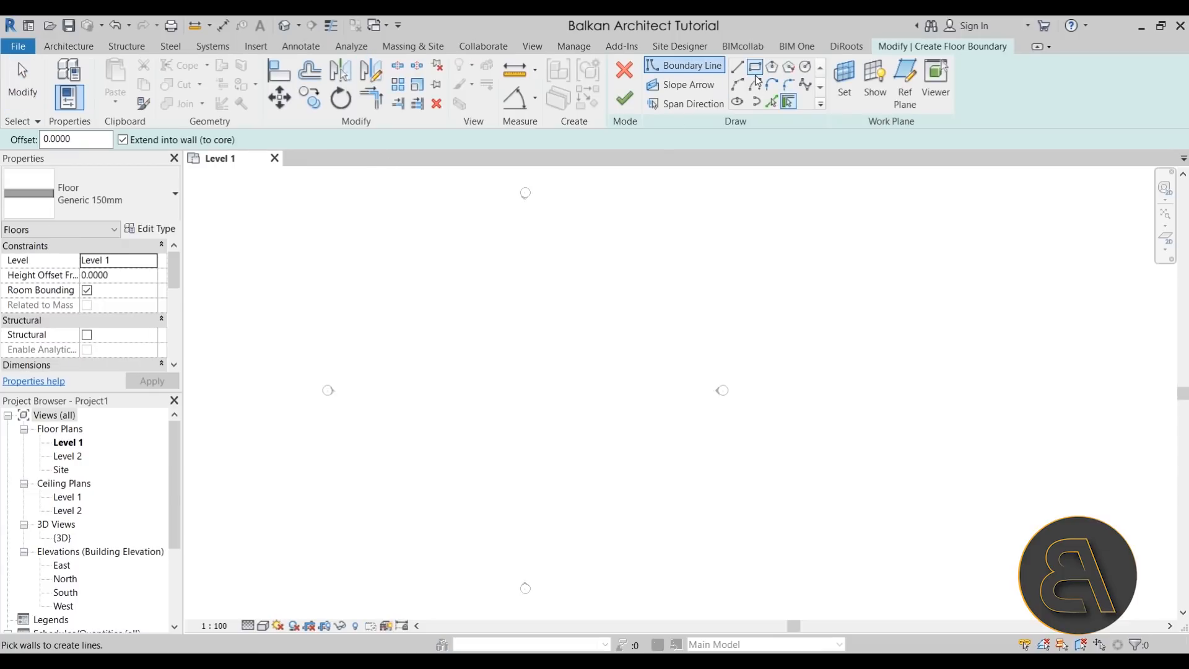
left_click(754, 67)
left_click(457, 385)
left_click(481, 354)
left_click(624, 98)
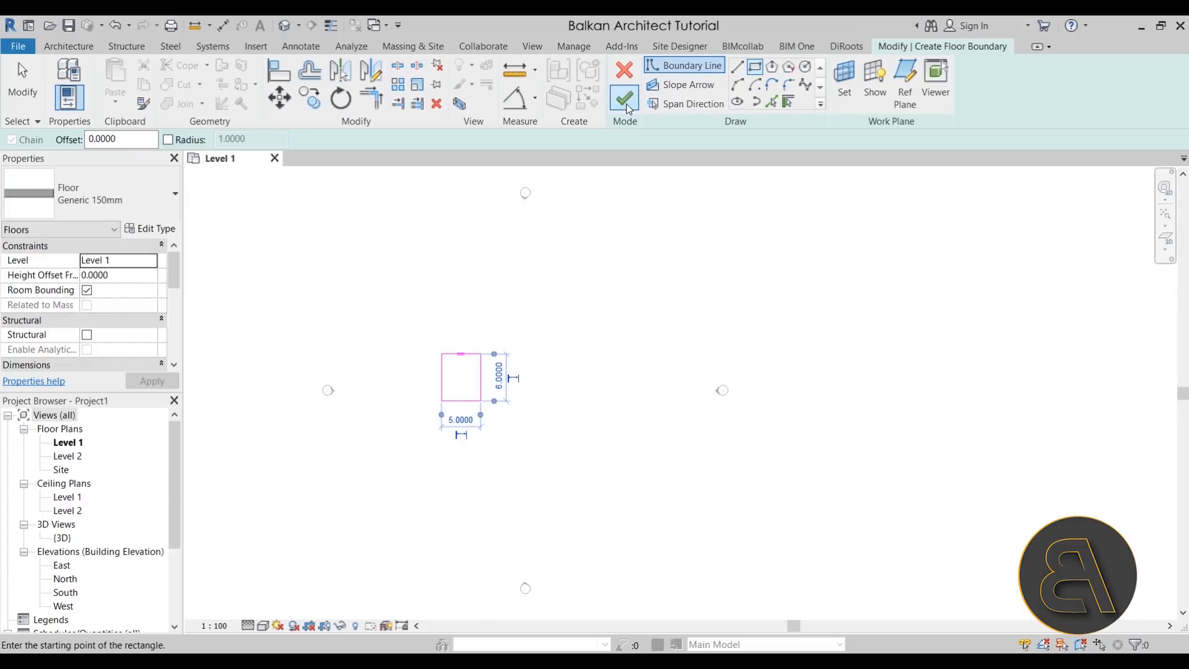
left_click(588, 360)
Create a rectangular sloped Generic - 400mm footprint roof east of the floor, with its base level set to Level 1.
left_click(282, 82)
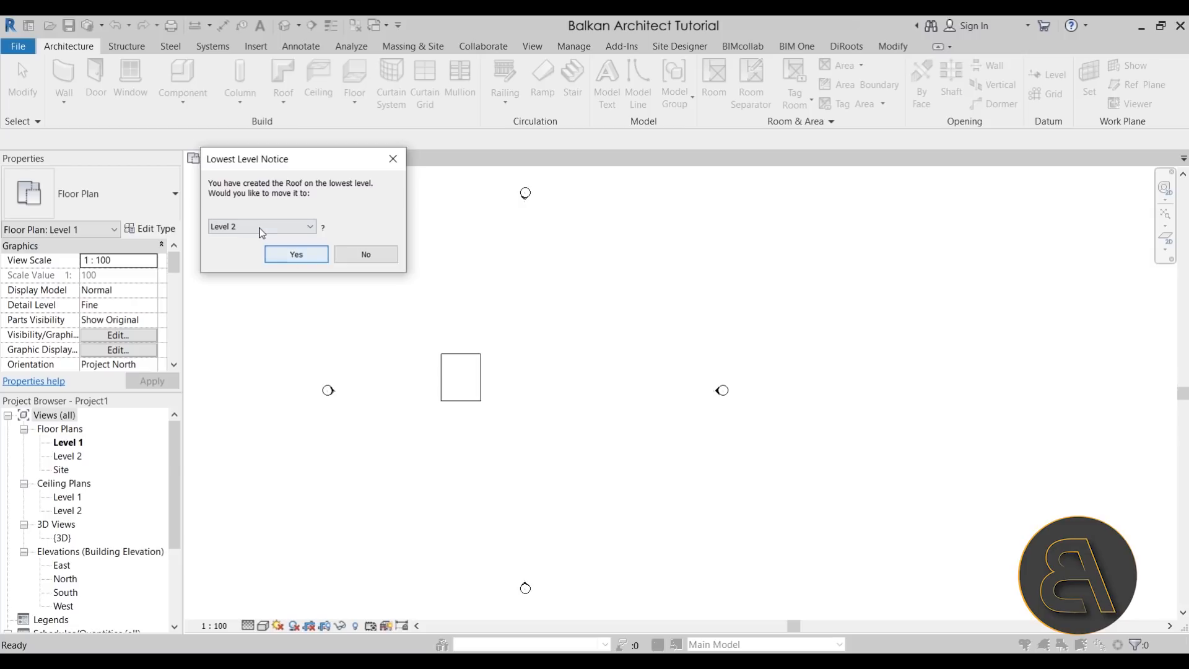
left_click(260, 228)
left_click(260, 236)
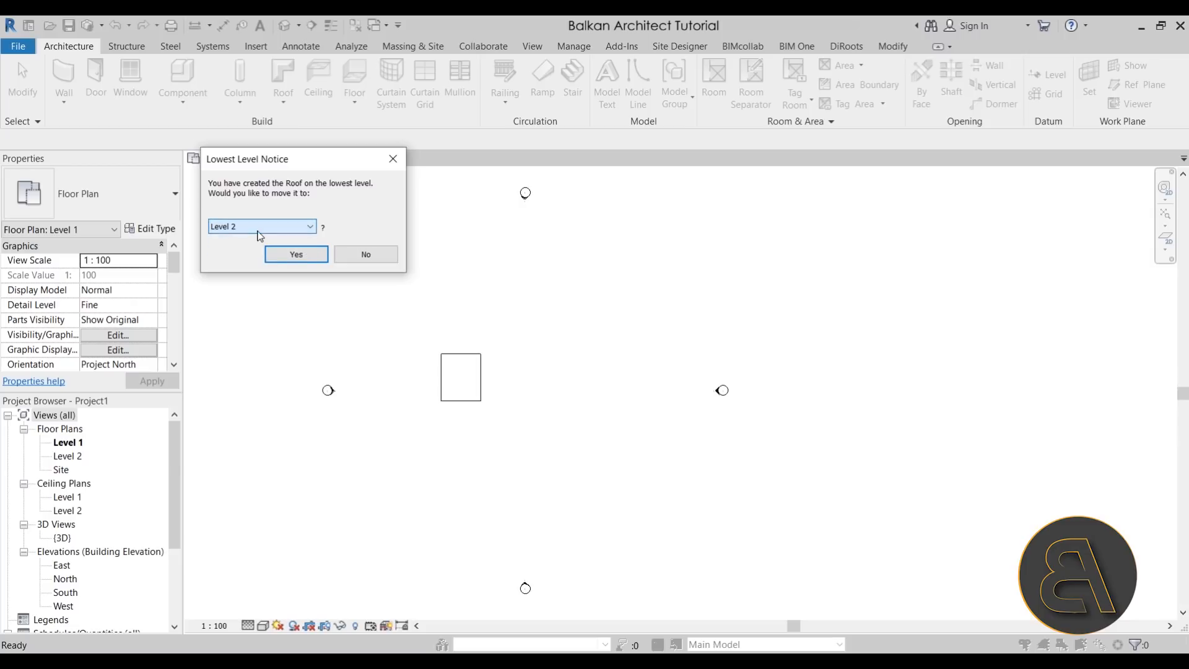
left_click(294, 253)
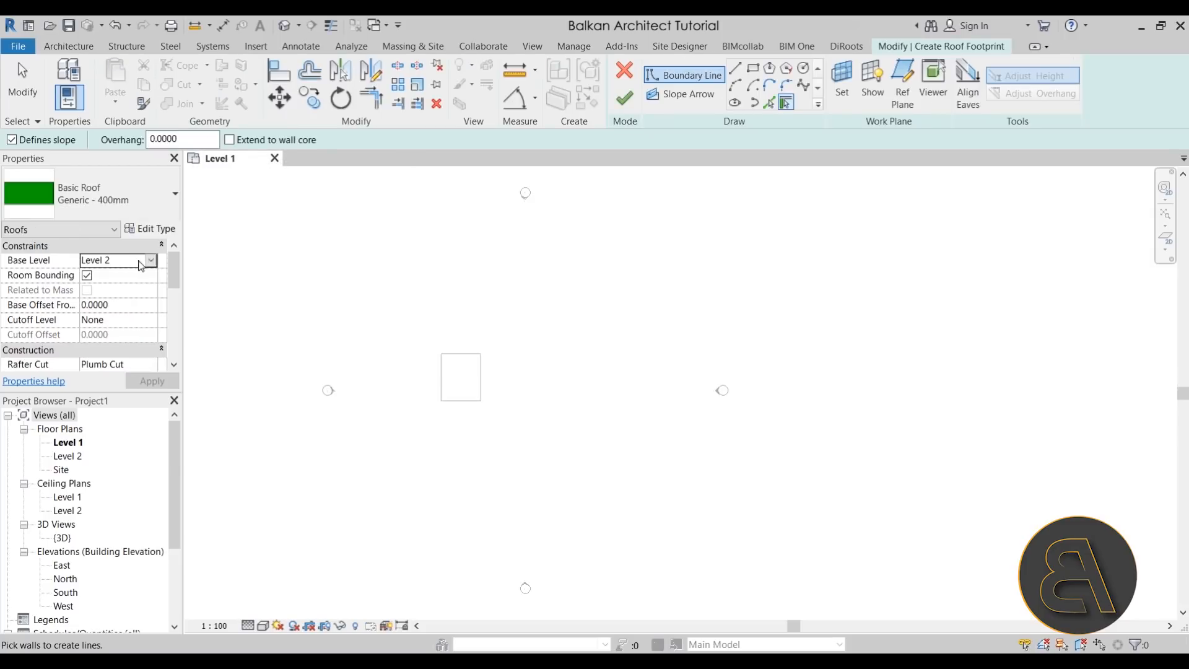
left_click(141, 265)
left_click(96, 271)
left_click(753, 68)
left_click(519, 358)
left_click(557, 395)
left_click(624, 98)
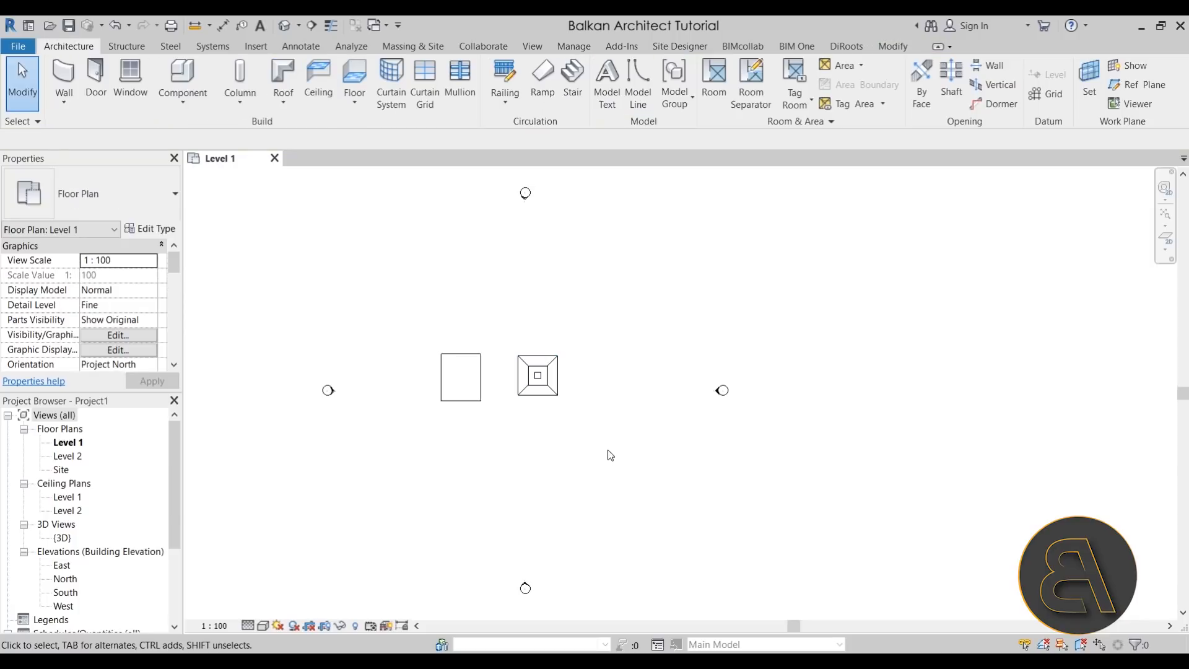
Open the 3D view and select the floor slab.
left_click(277, 30)
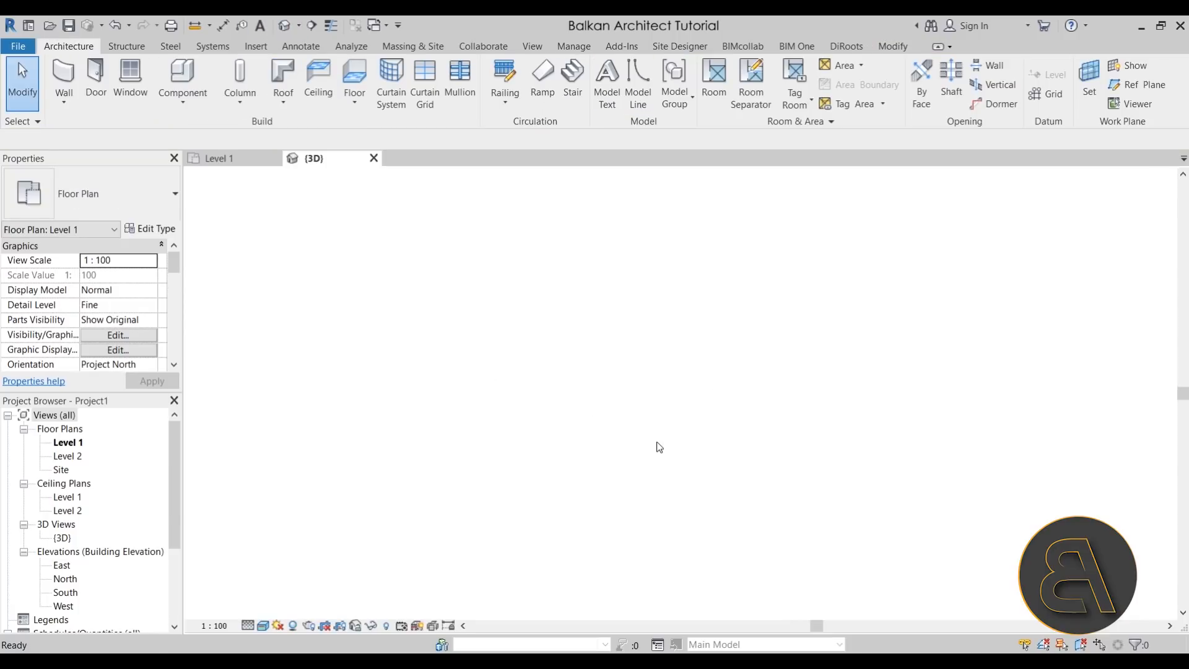
left_click(731, 432)
scroll(731, 430, "down", 2)
middle_click_drag(937, 523, 858, 490, "shift")
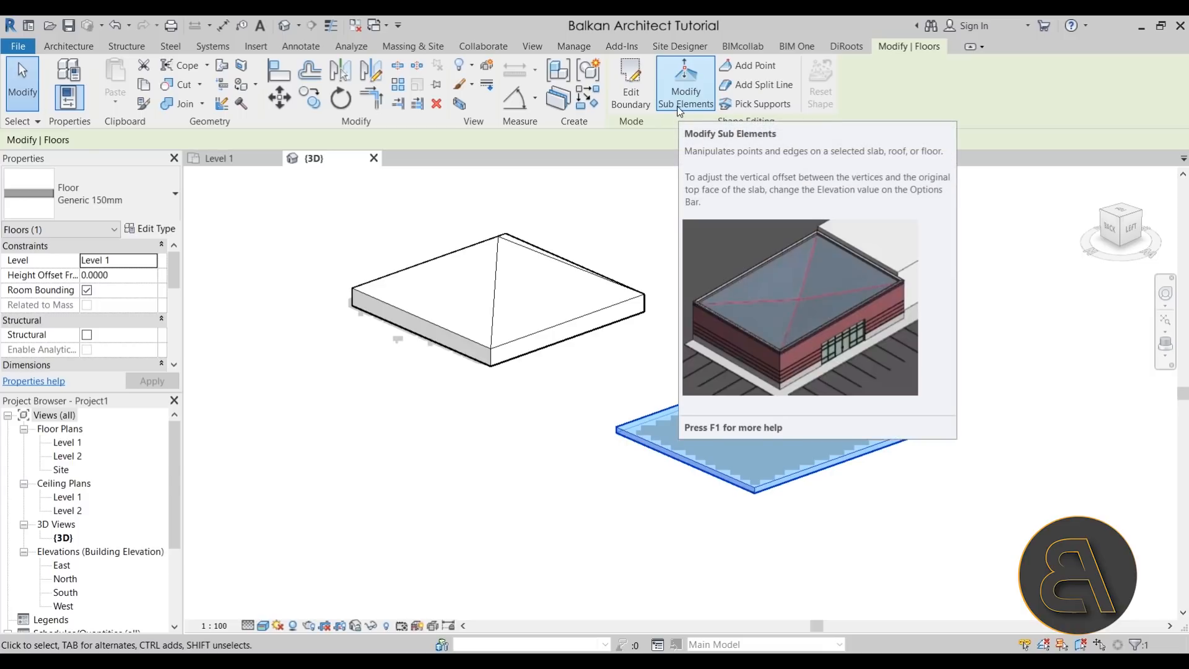
Edit the floor's sub-elements and raise its rear corner point to an elevation of about 1.10.
left_click(680, 100)
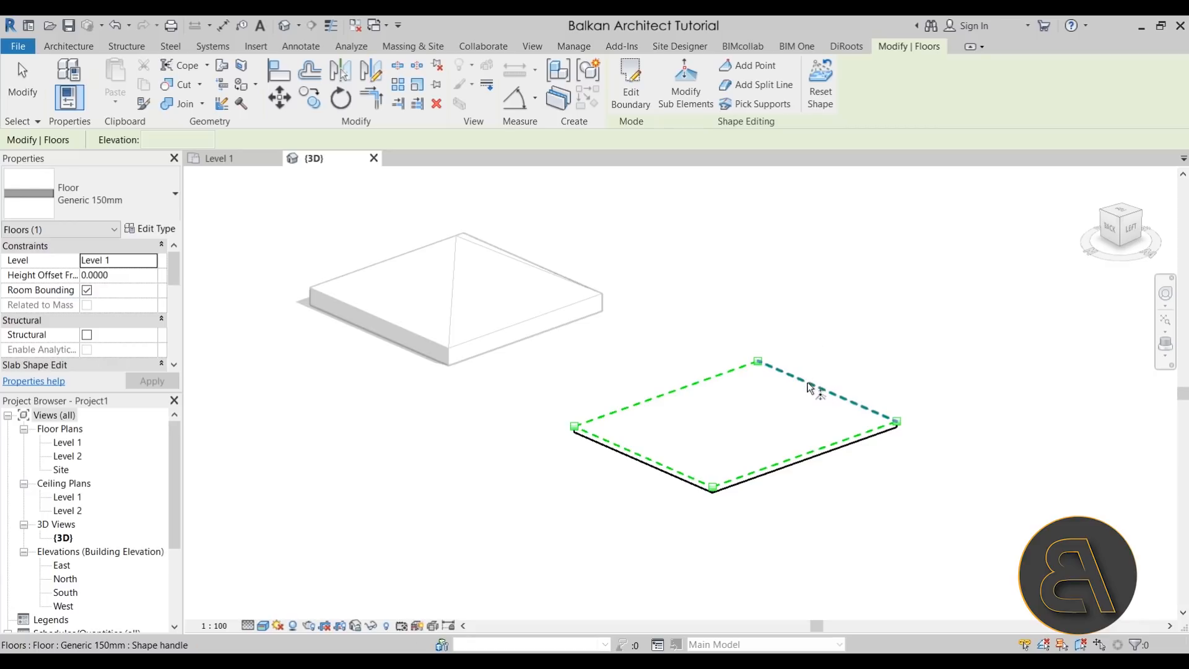
left_click(841, 401)
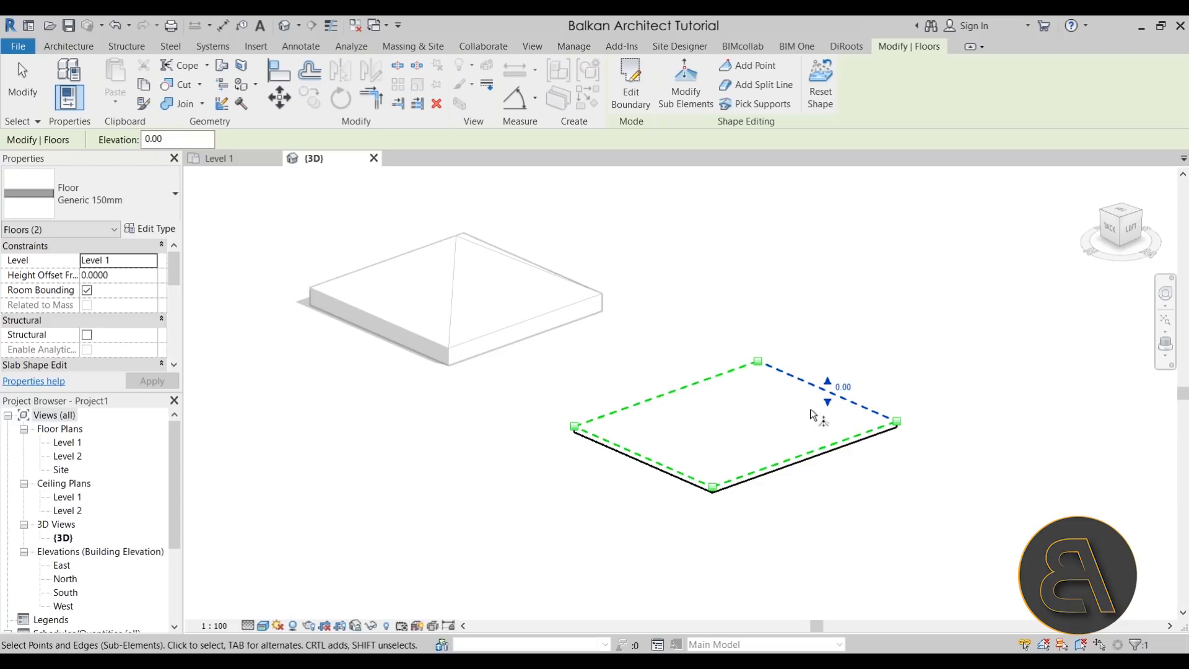
key("Tab")
left_click(758, 365)
key("Escape")
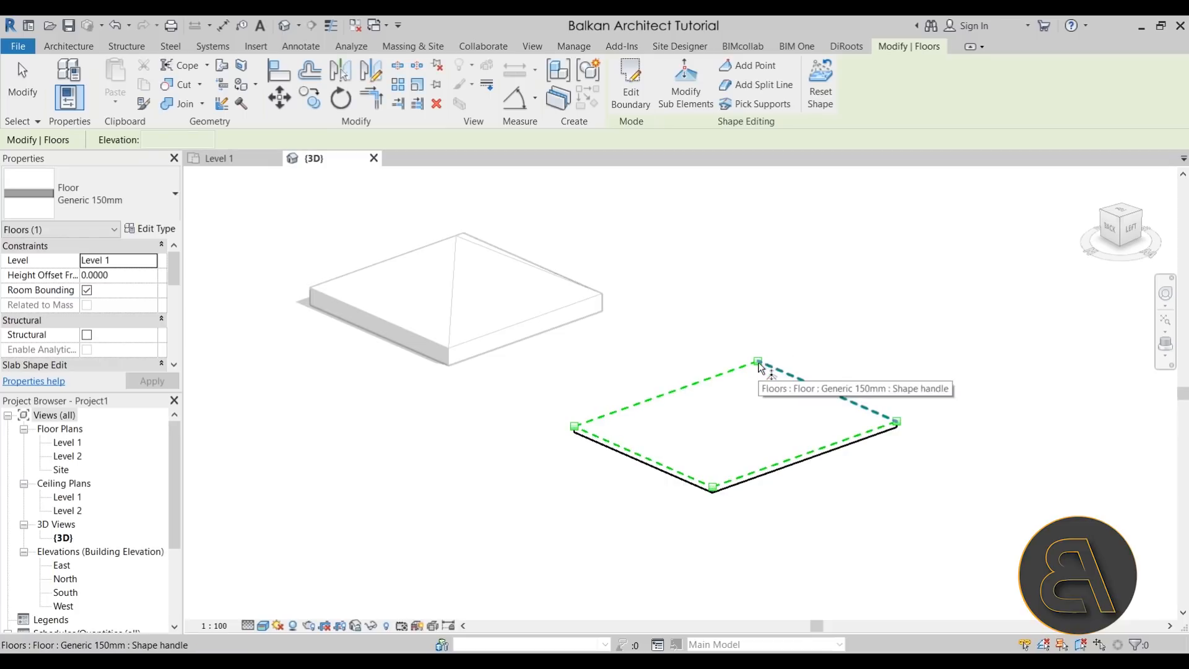
left_click(759, 364)
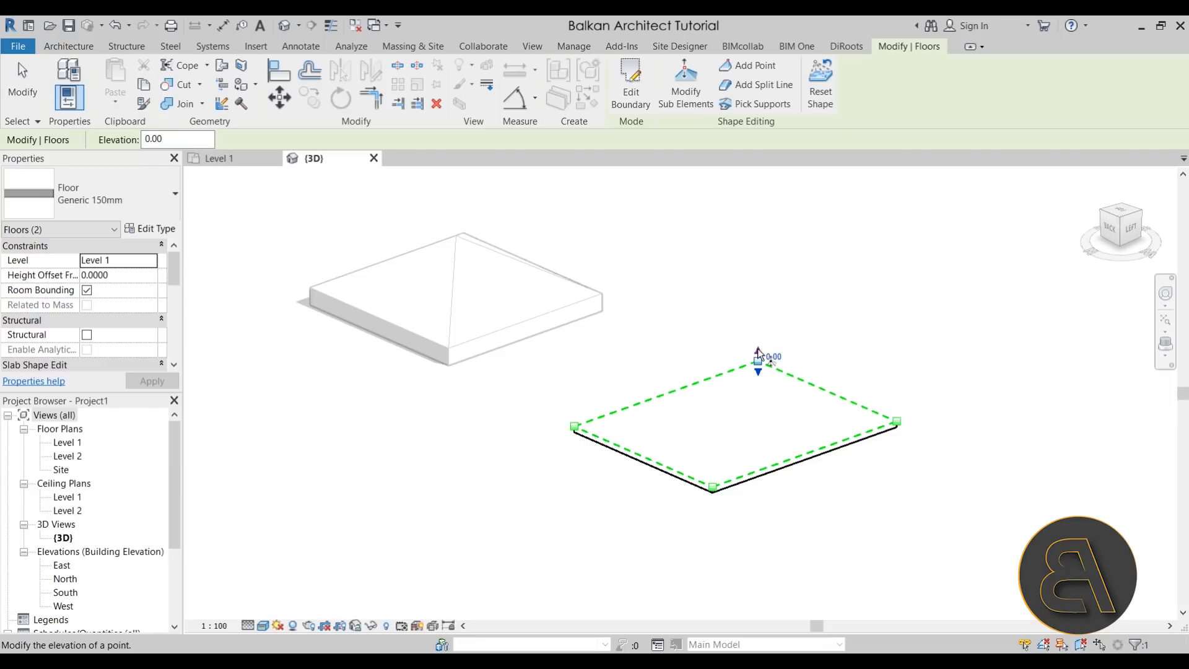
left_click_drag(759, 369, 760, 319)
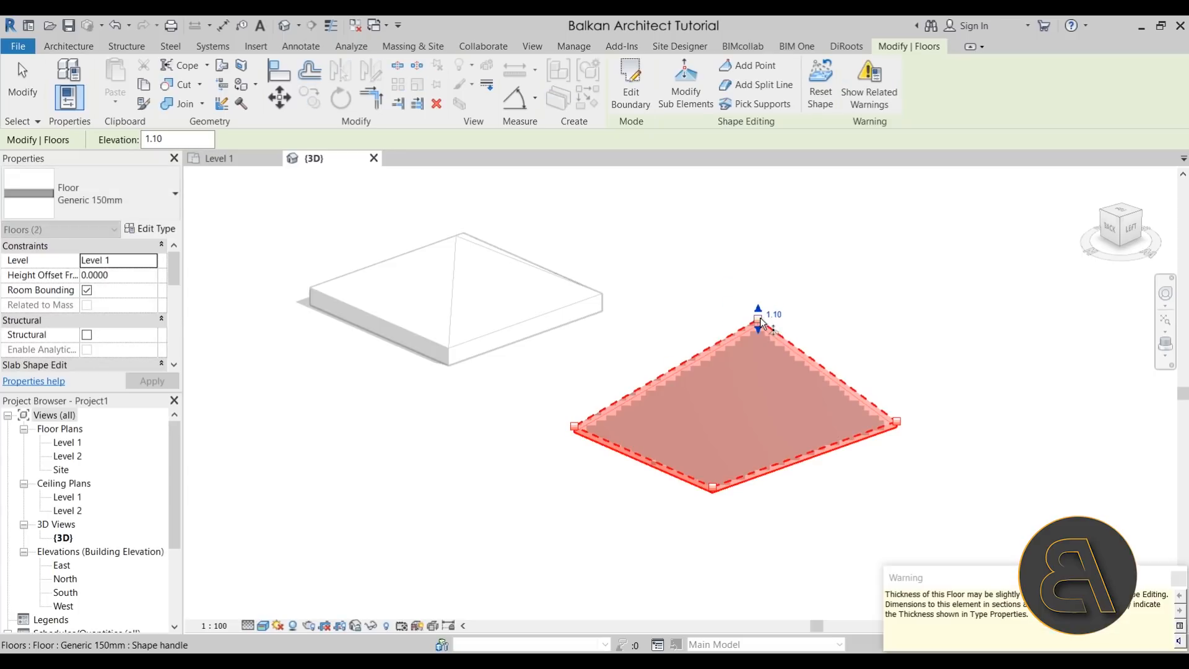
Set the raised rear corner's elevation to exactly 1.
middle_click_drag(783, 350, 806, 388, "shift")
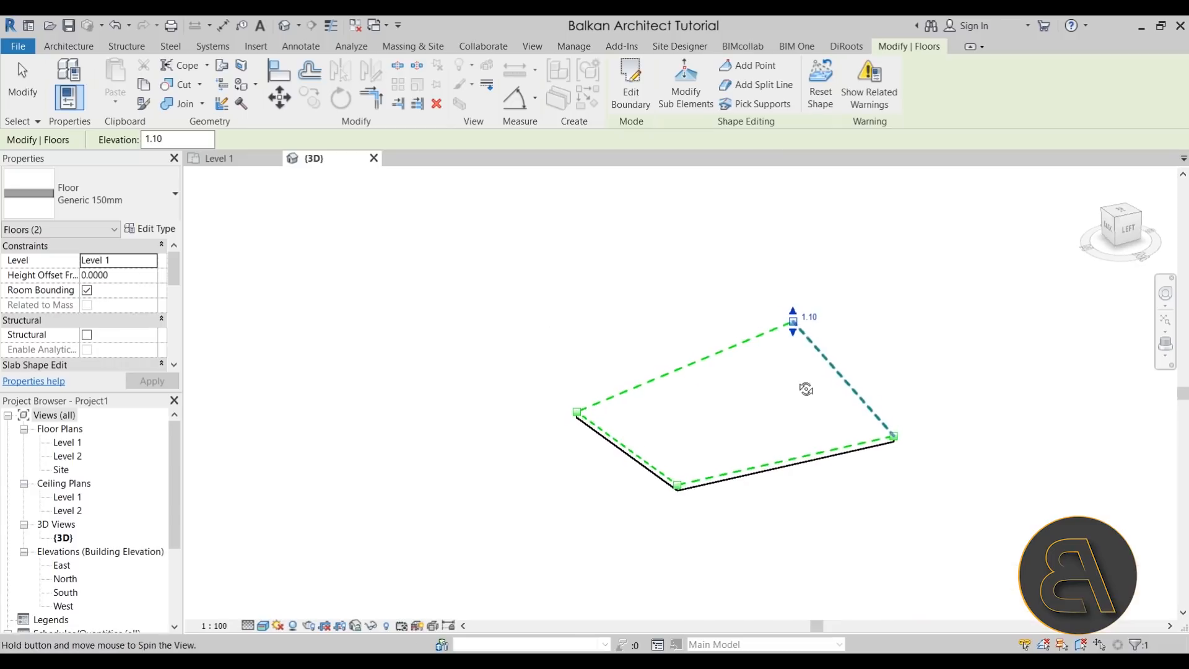
scroll(817, 338, "up", 2)
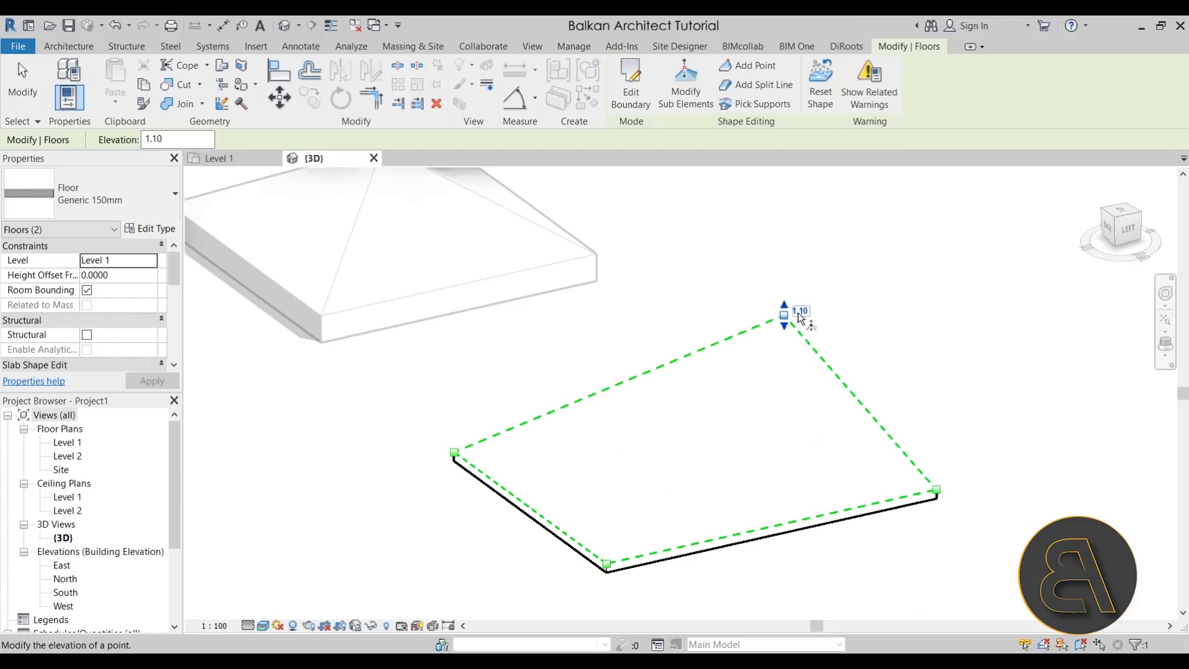
left_click(801, 311)
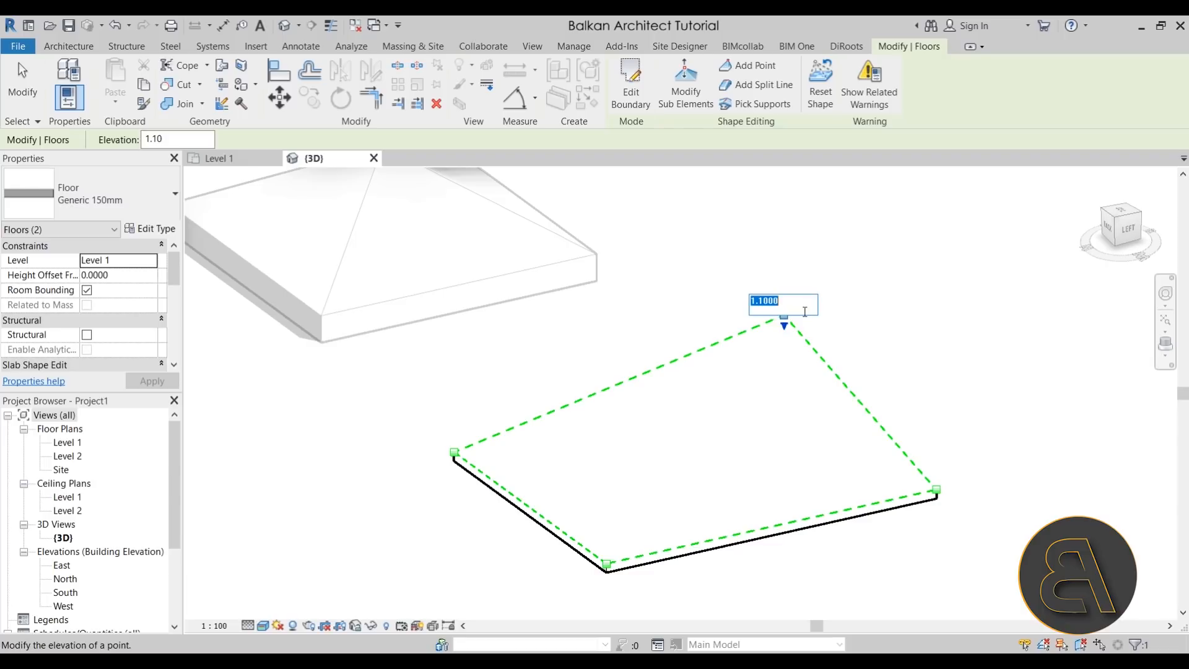
type("1")
key("Return")
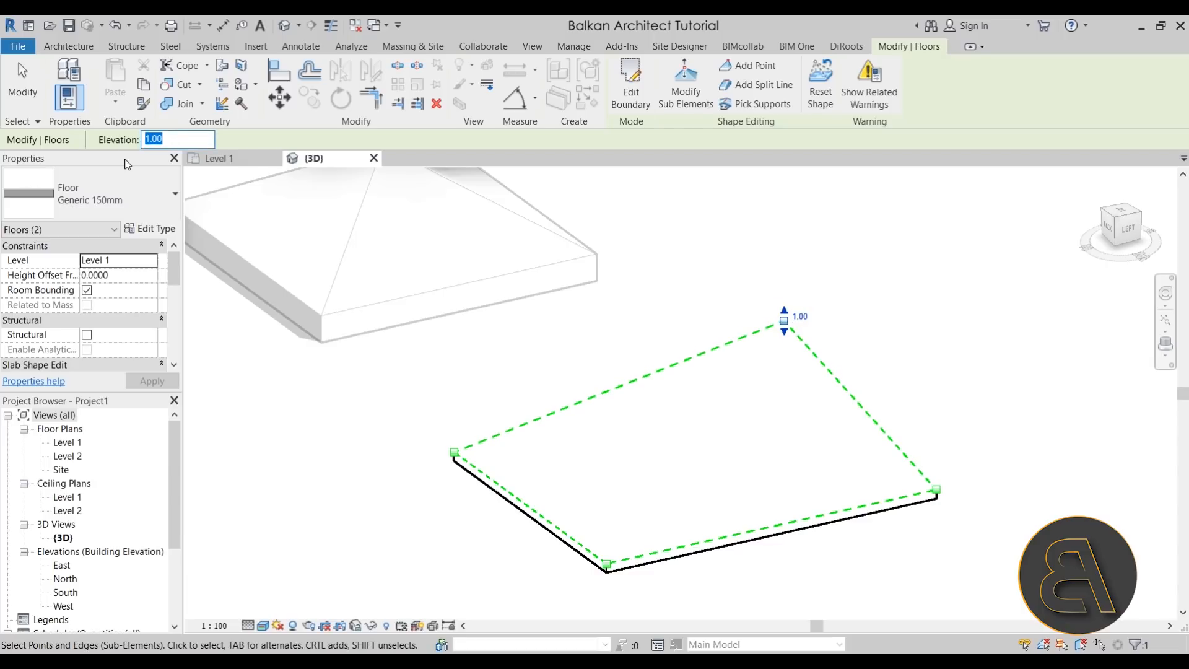
Lower the same corner point to an elevation of 0.60.
type("0.60")
key("Return")
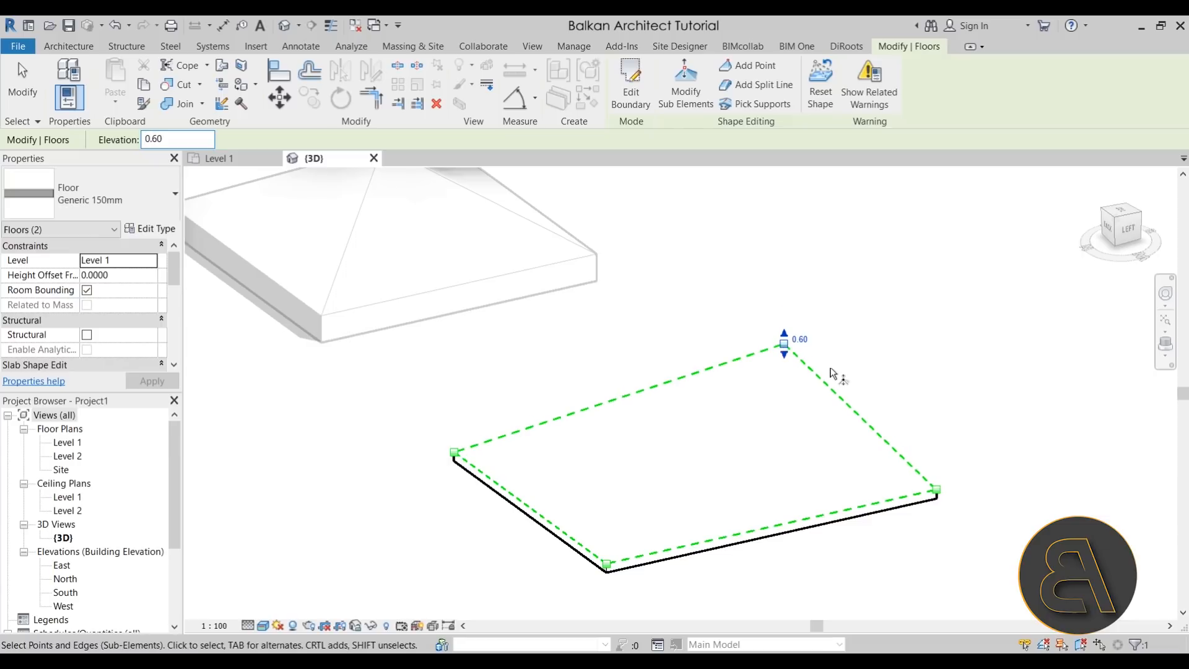
left_click(809, 351)
key("Return")
Raise the two neighbouring floor corners freehand to elevations of about 1.80 and 2.50.
middle_click_drag(897, 414, 944, 475, "shift")
left_click_drag(920, 467, 919, 423)
middle_click_drag(916, 486, 949, 509, "shift")
left_click_drag(934, 426, 934, 378)
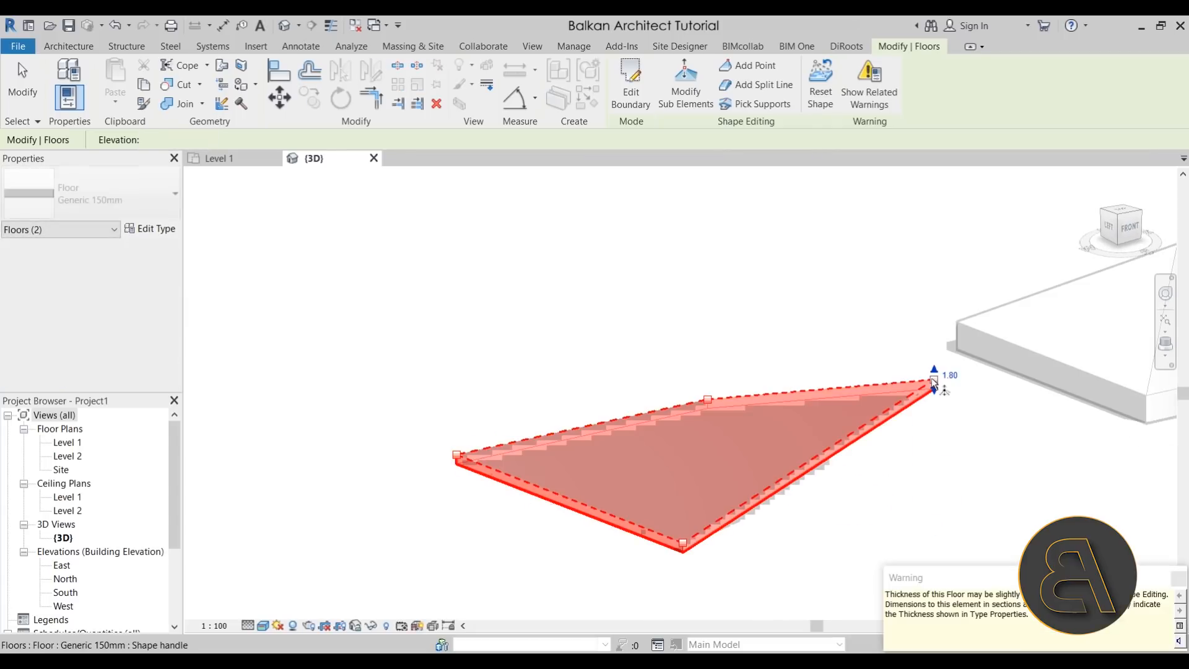
left_click(457, 457)
left_click_drag(457, 456, 457, 306)
Examine the warped floor from several sides, switching the visual style temporarily.
middle_click_drag(697, 438, 1032, 507, "shift")
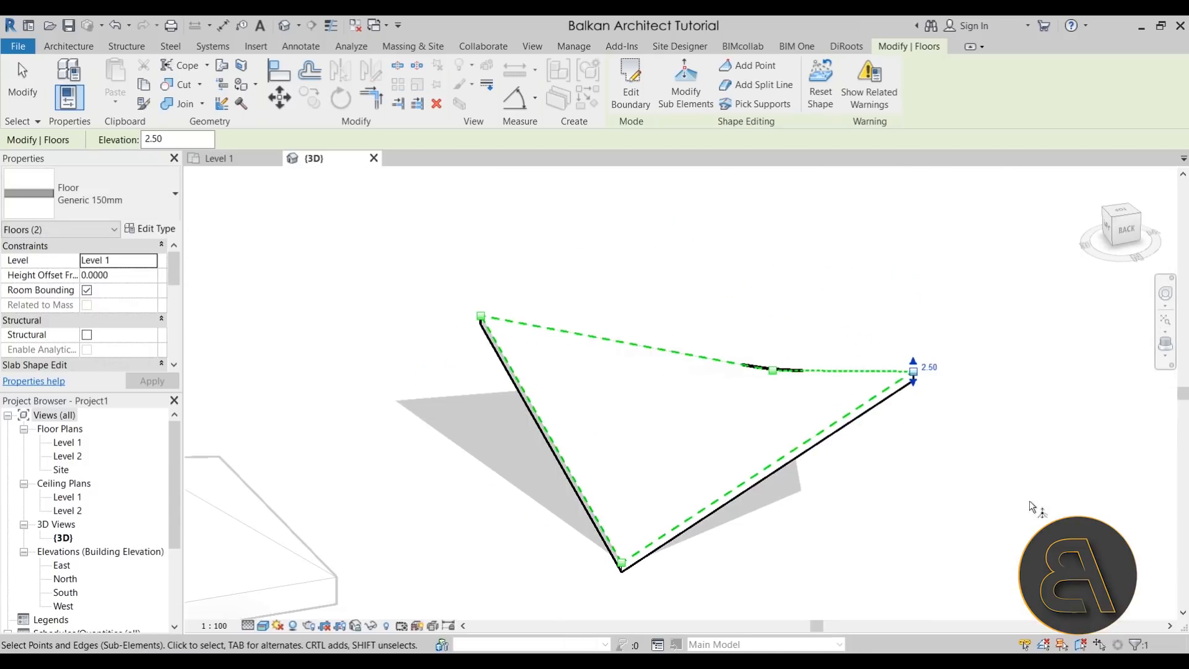
left_click(263, 626)
left_click(303, 563)
mouse_move(769, 523)
middle_mouse_down("shift")
mouse_move(747, 542)
mouse_move(793, 448)
mouse_move(937, 464)
mouse_move(931, 512)
mouse_move(786, 520)
mouse_move(642, 560)
middle_mouse_up("shift")
left_click(262, 625)
left_click(274, 596)
middle_click_drag(477, 491, 528, 504, "shift")
middle_click_drag(588, 538, 855, 520, "shift")
middle_click_drag(811, 401, 771, 427, "shift")
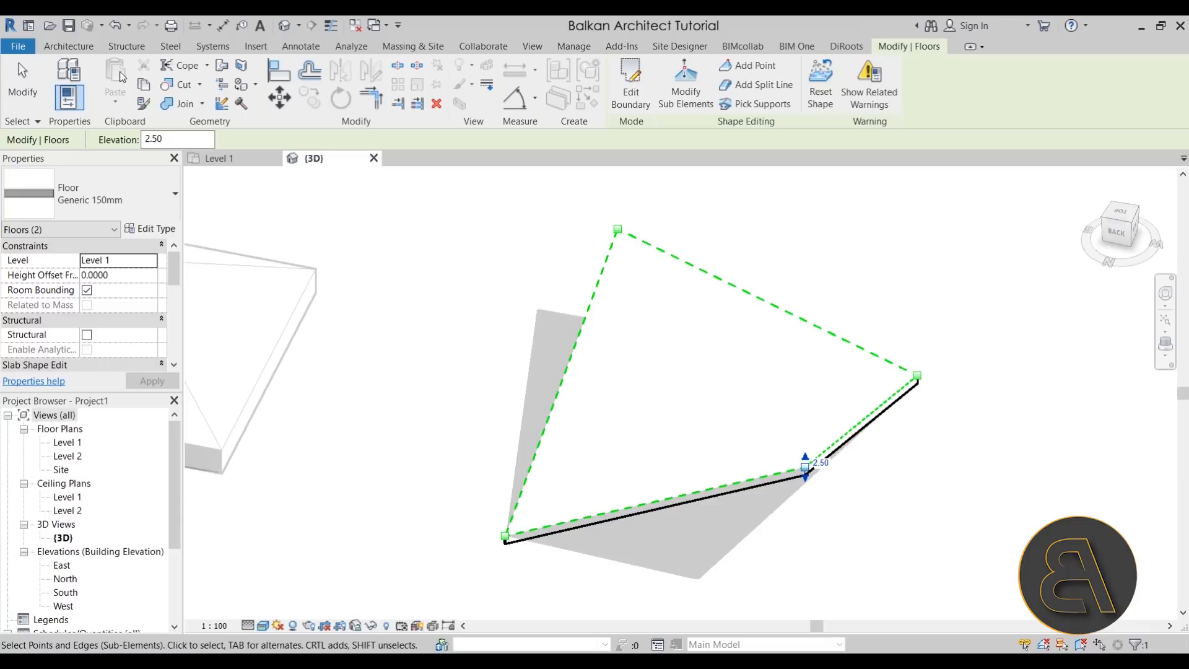
Leave sub-element editing and reset the floor's shape.
left_click(22, 84)
left_click(588, 252)
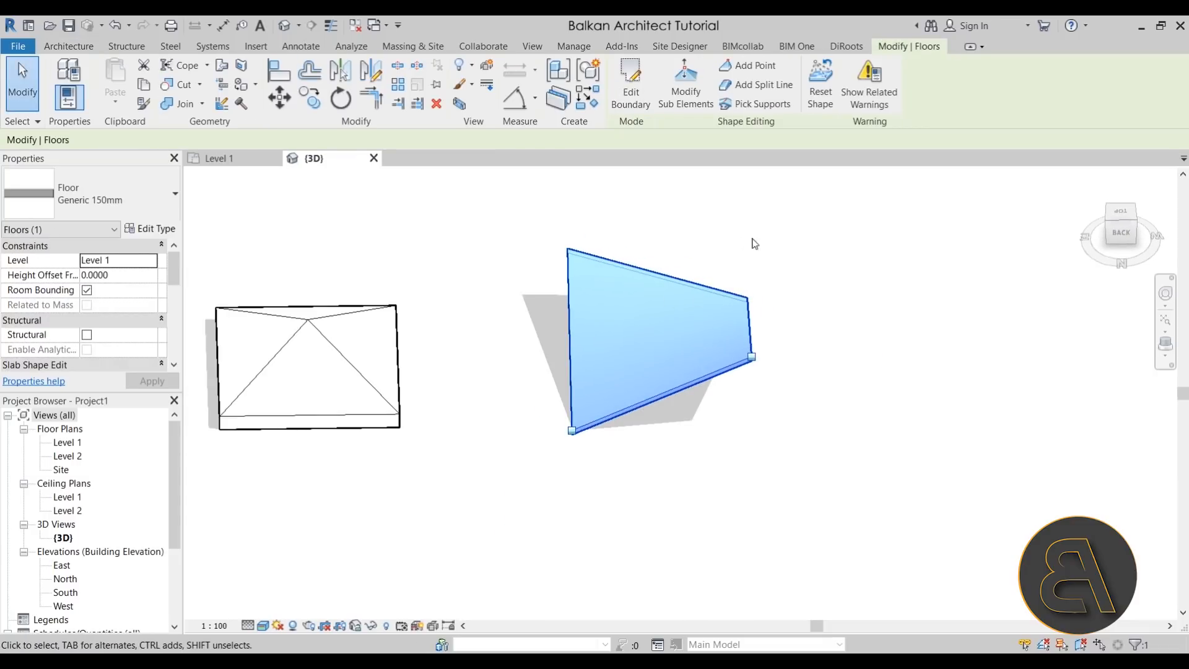
left_click(821, 84)
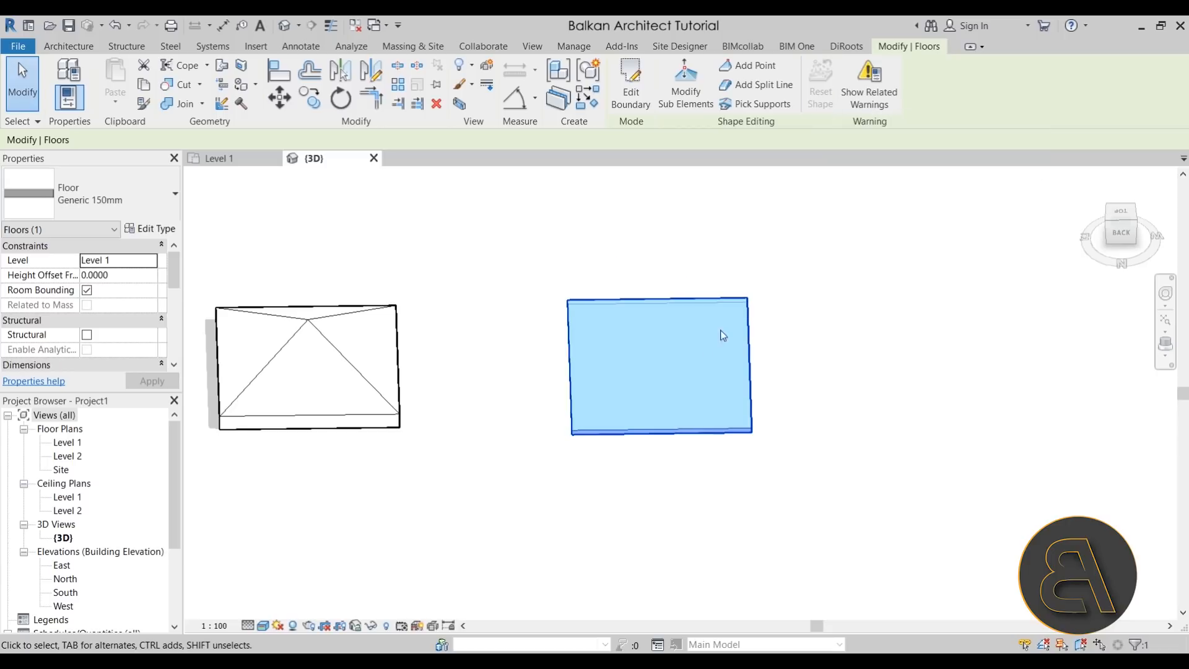
Add a shape-editing point near the middle of the long floor edge facing the roof, with elevation 0.00.
middle_click_drag(798, 461, 709, 371, "shift")
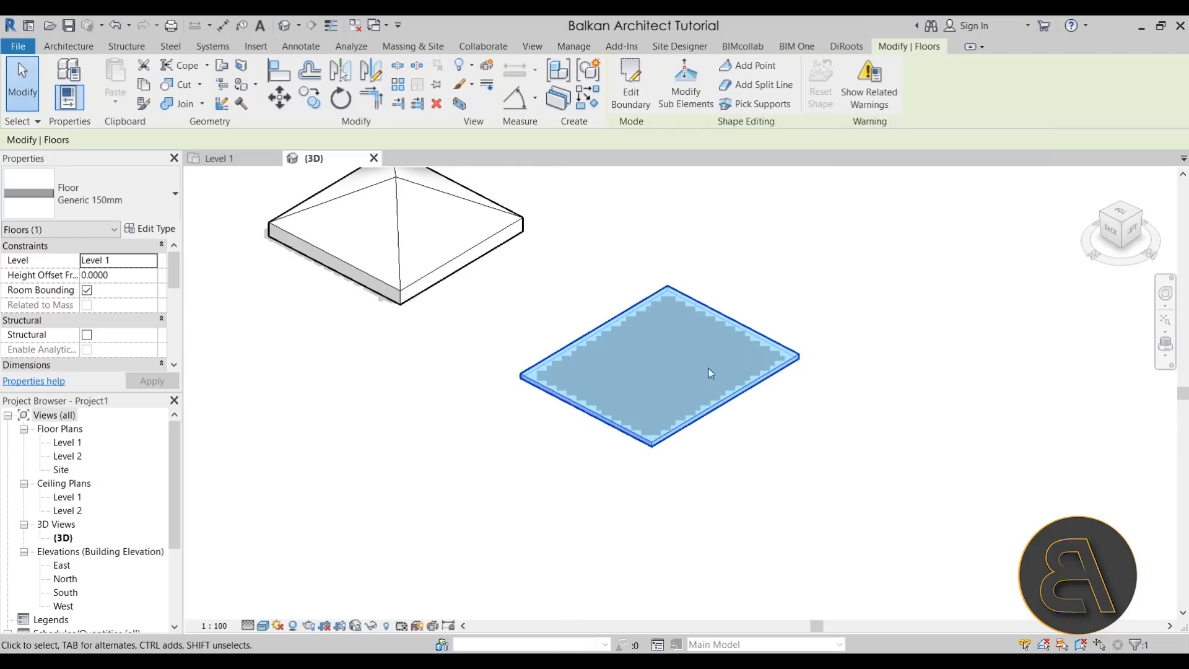
scroll(683, 343, "up", 1)
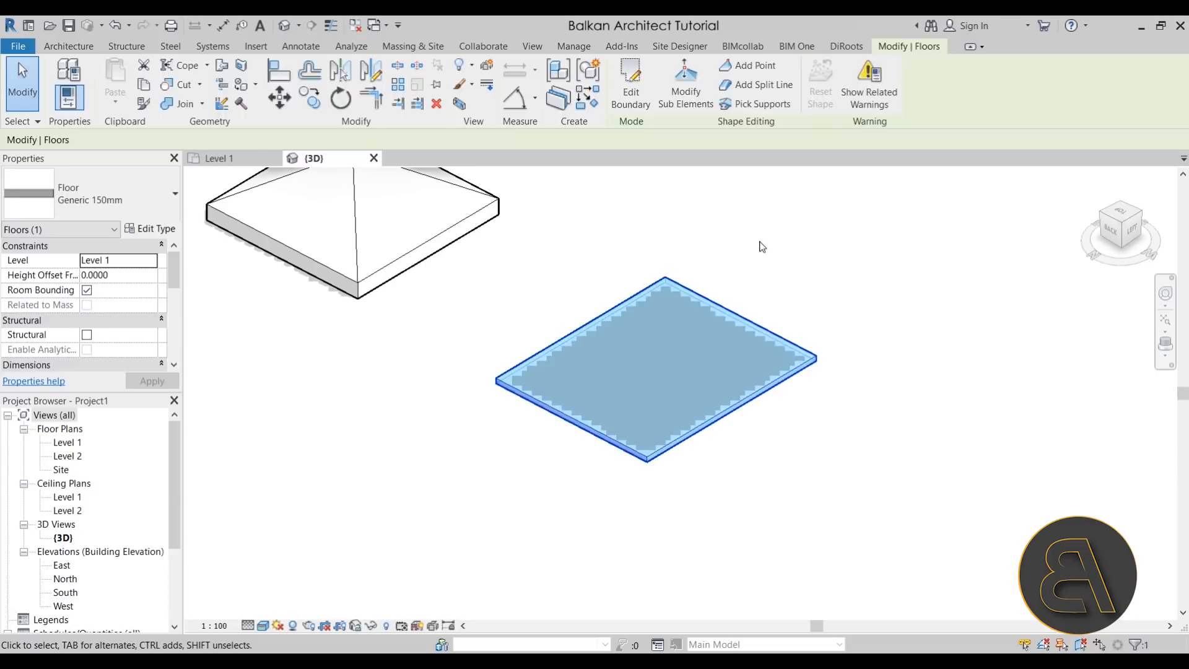
left_click(759, 242)
left_click(718, 302)
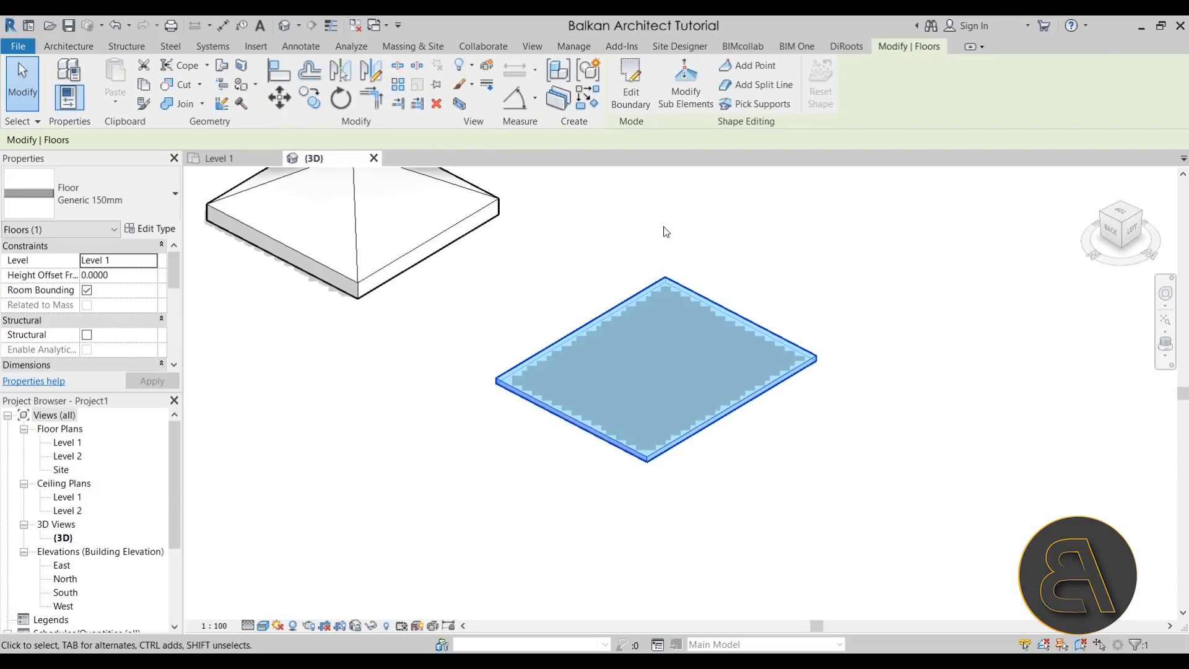
left_click(682, 110)
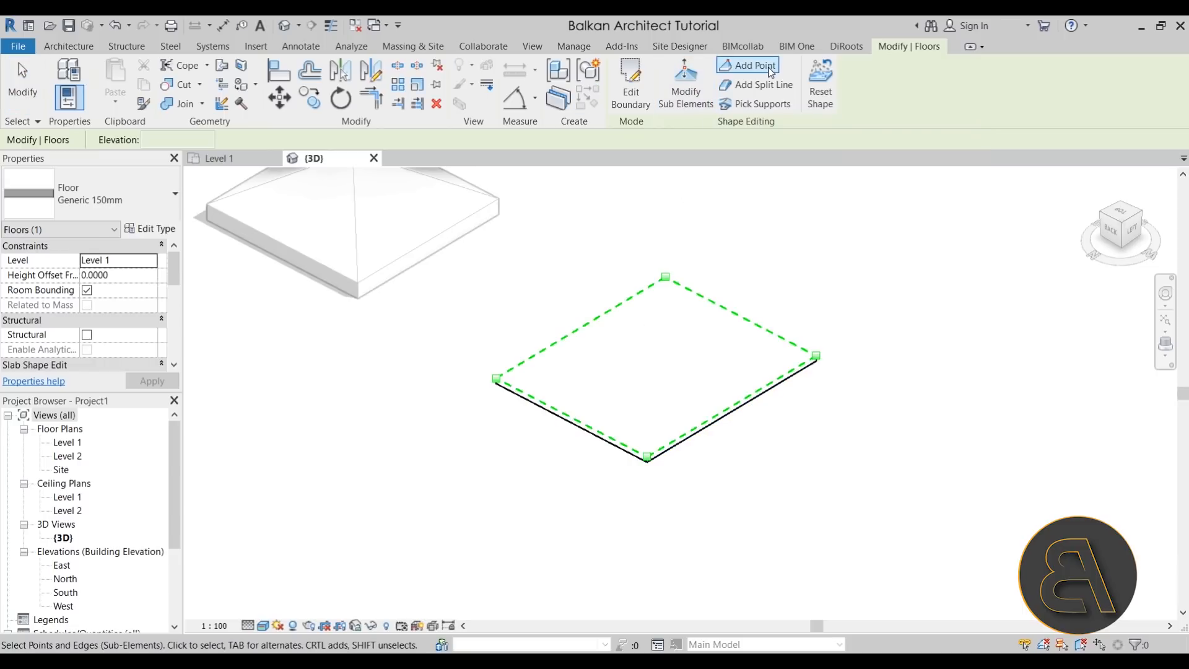
left_click(748, 66)
left_click(592, 321)
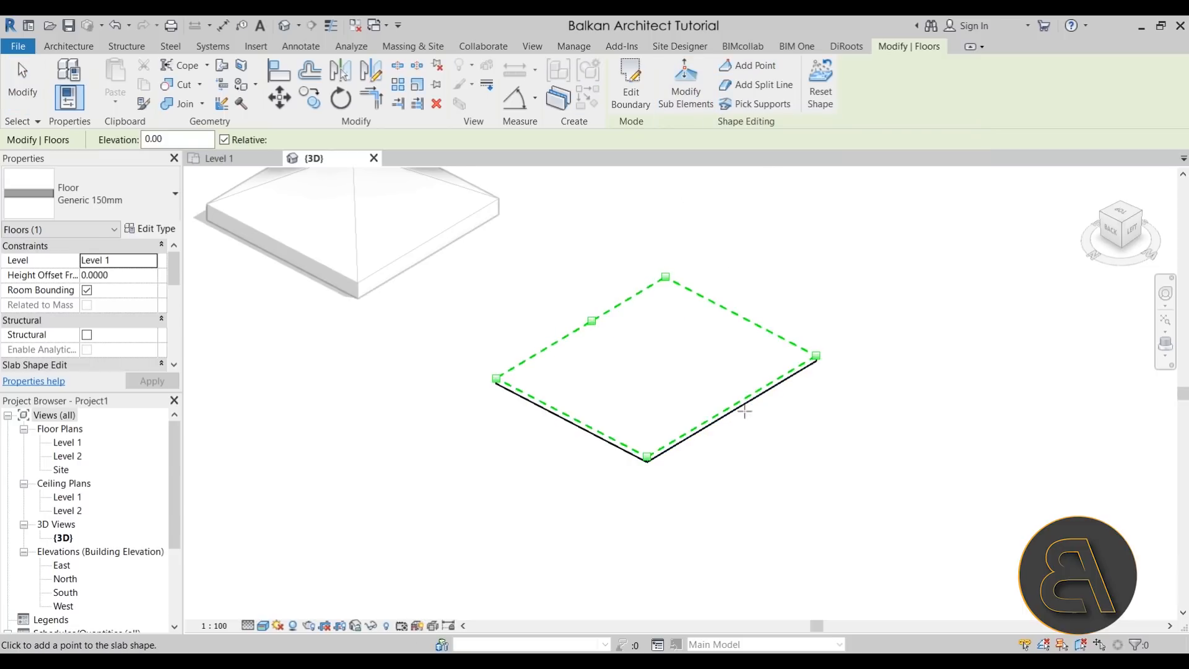
key("Escape")
key("Escape")
Raise the added edge point above the floor's corners using Modify Sub Elements.
left_click(592, 329)
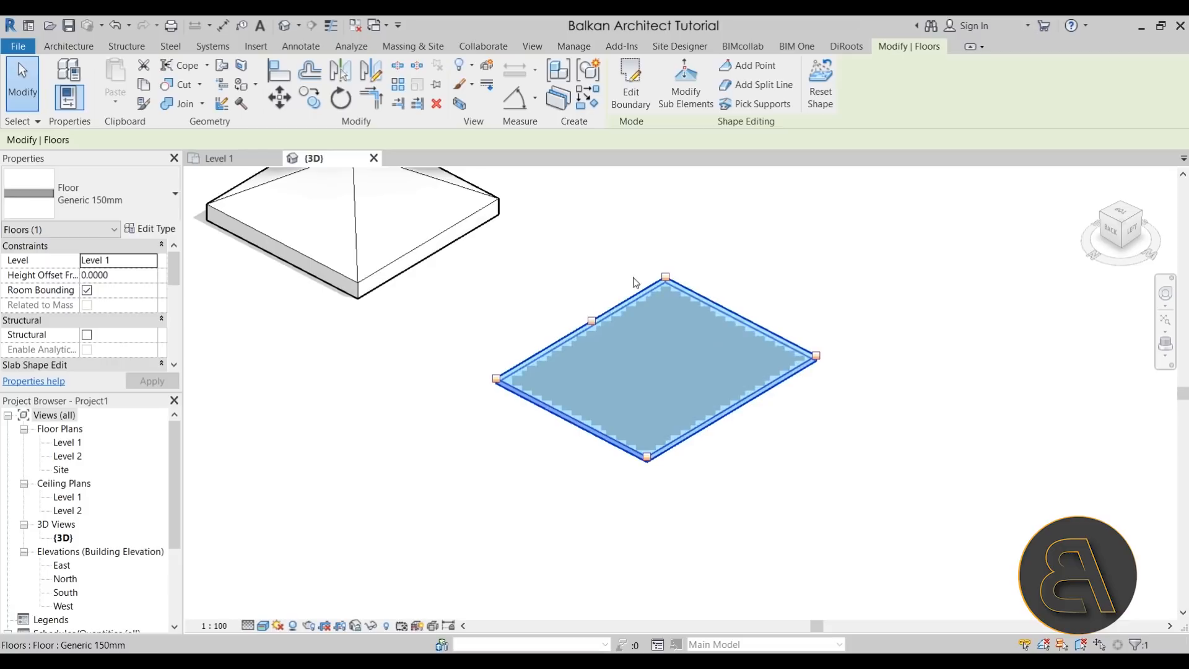
left_click(686, 93)
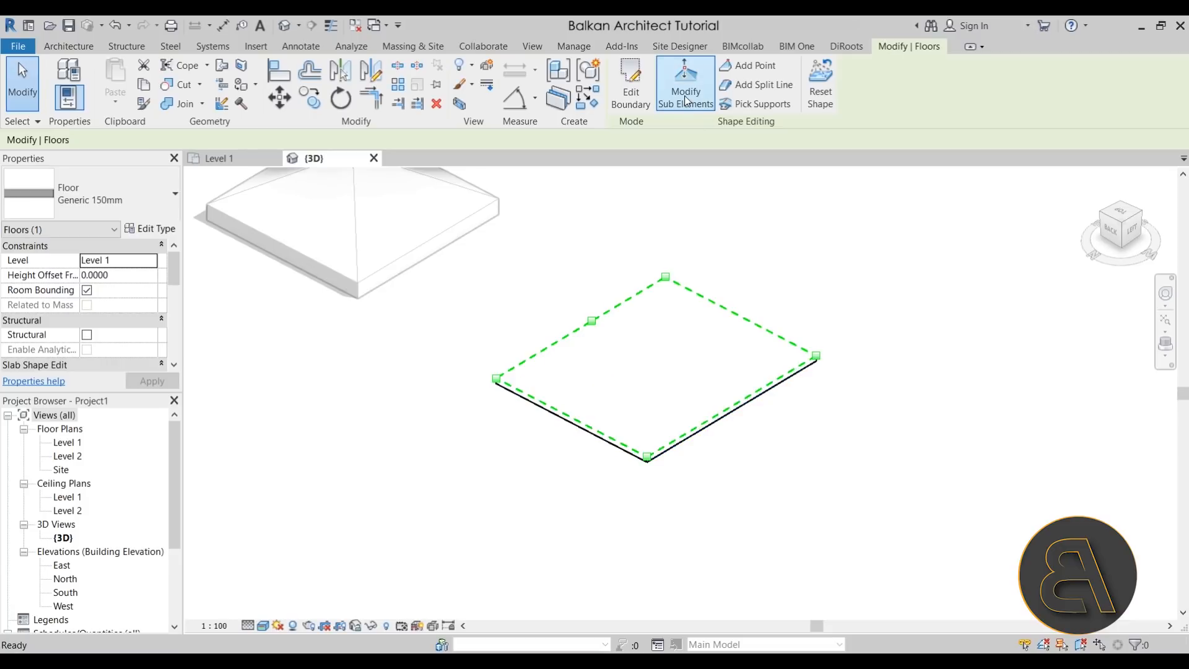
left_click(592, 321)
left_click_drag(593, 311, 592, 248)
left_click(654, 355)
middle_click_drag(716, 397, 683, 411, "shift")
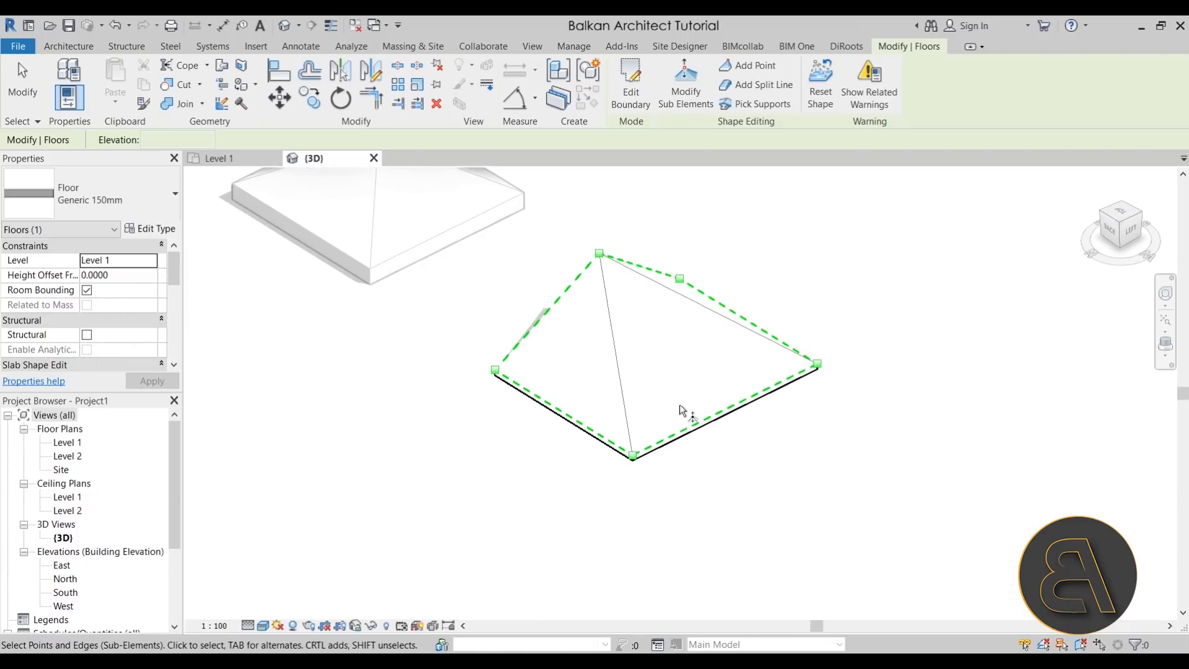
Add a split line from the raised edge point across the floor to the opposite edge and finish shape editing.
left_click(763, 90)
left_click(600, 254)
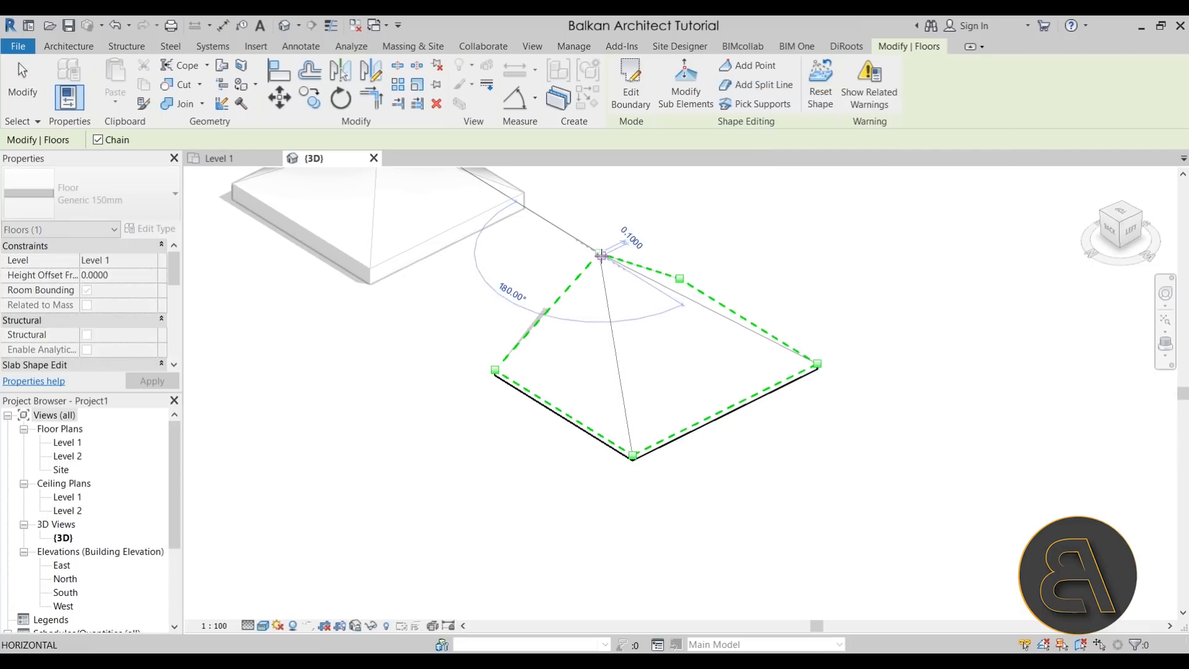
left_click(768, 387)
key("Escape")
key("Escape")
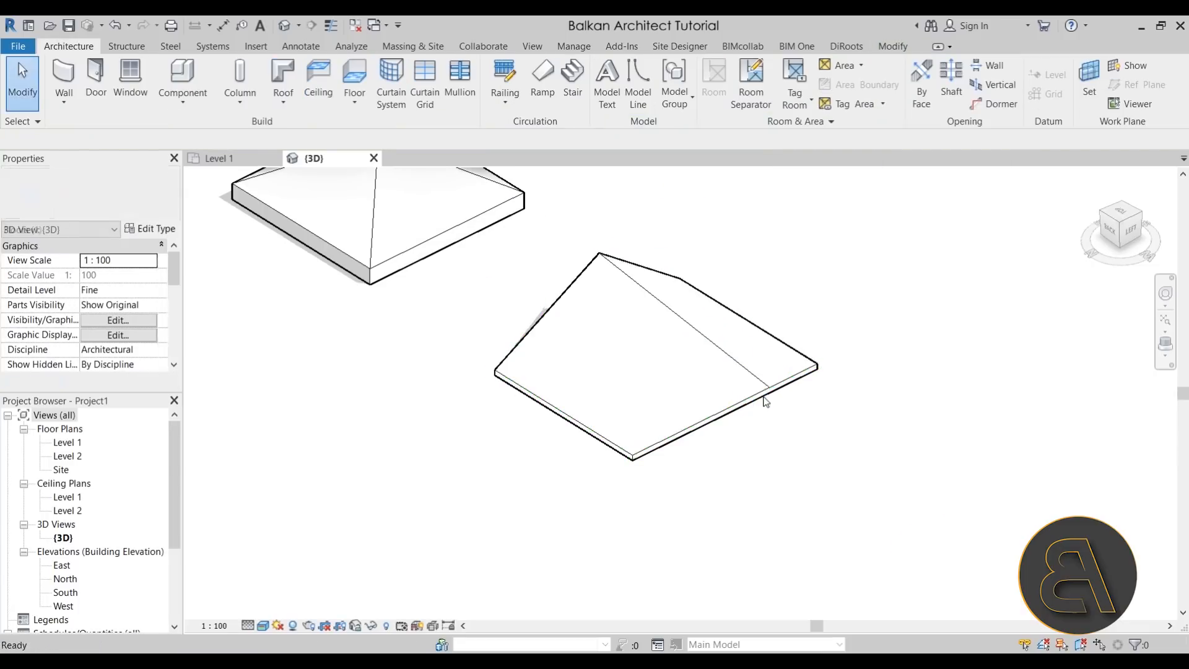
Raise the split line's end point on the edge opposite the high point to elevation 1.80 using Modify Sub Elements, and leave shape editing.
middle_click_drag(765, 401, 721, 371, "shift")
left_click(721, 367)
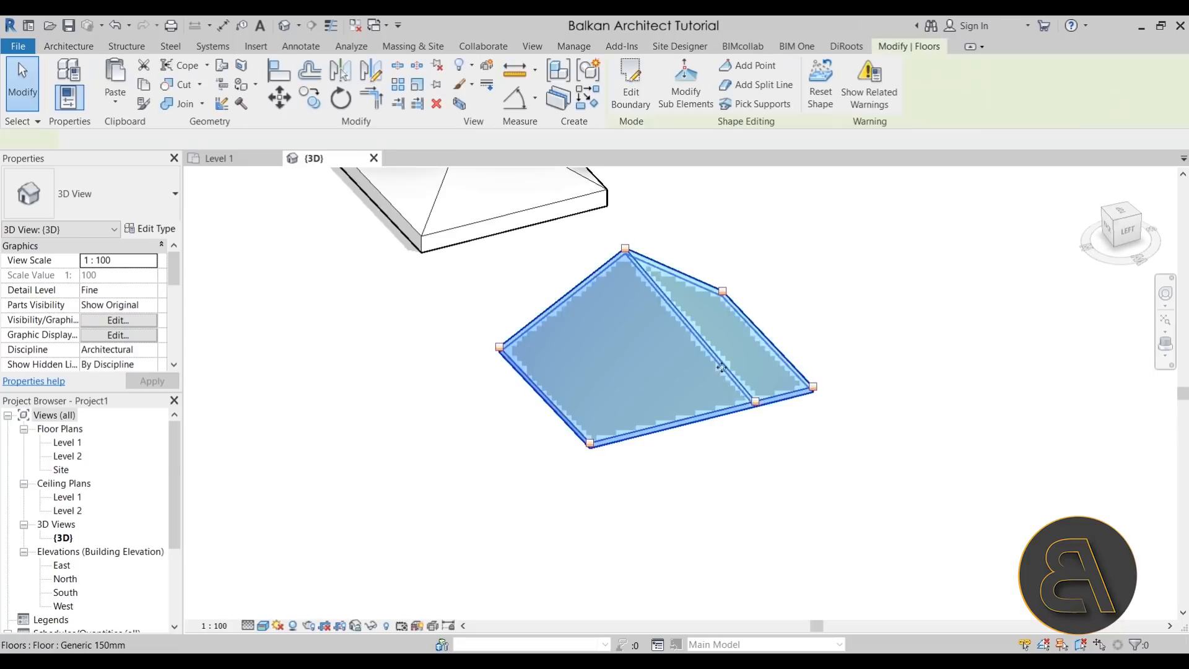
left_click(761, 435)
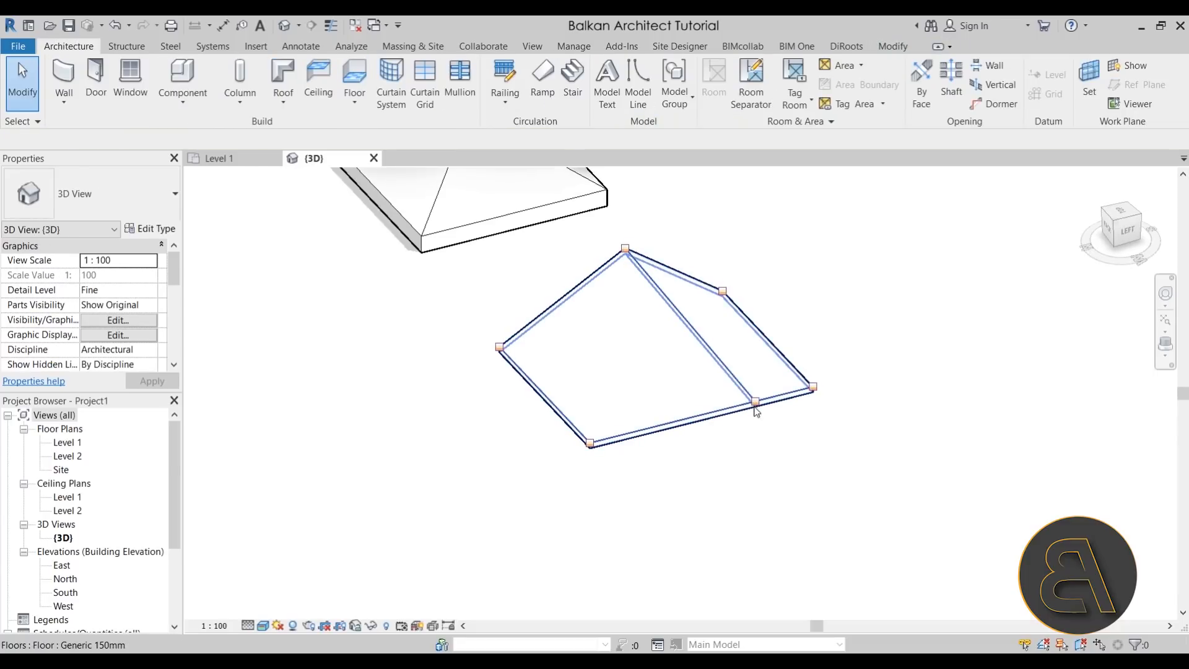
left_click(756, 404)
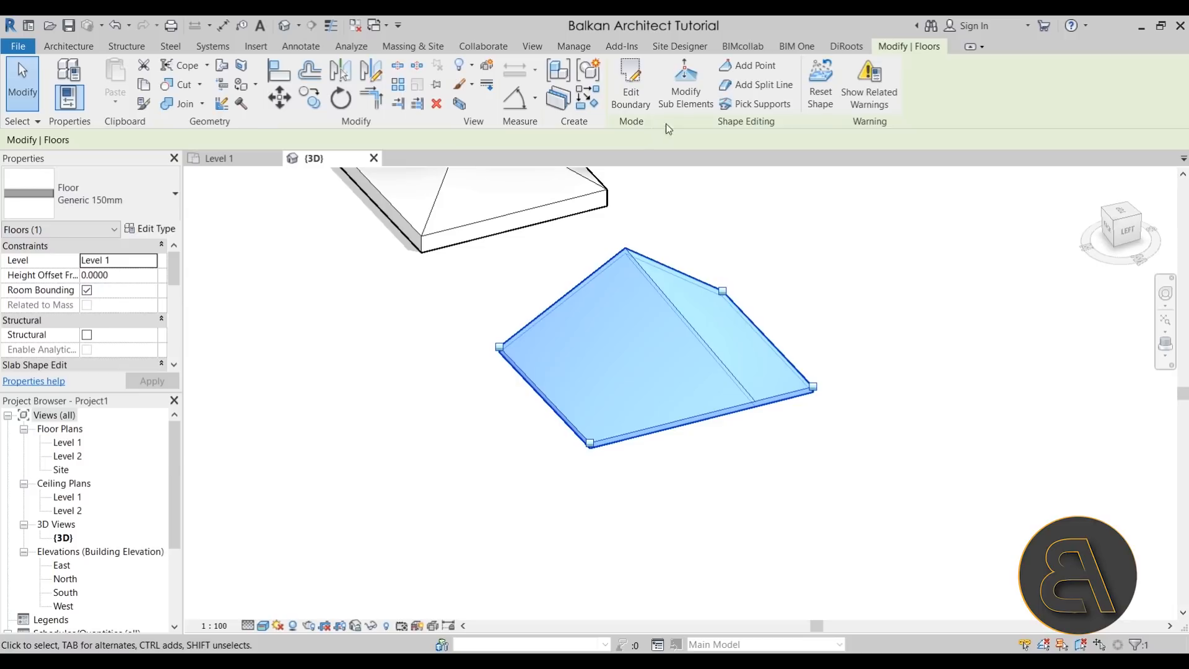
left_click(682, 106)
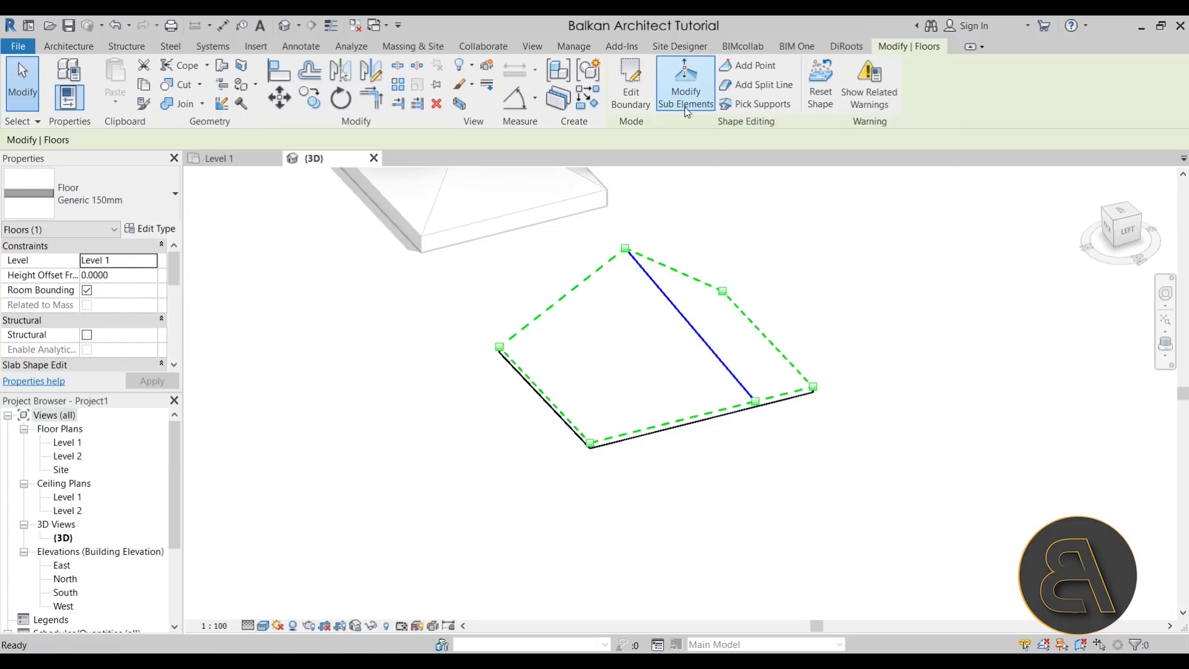
left_click(756, 398)
left_click_drag(759, 392, 756, 339)
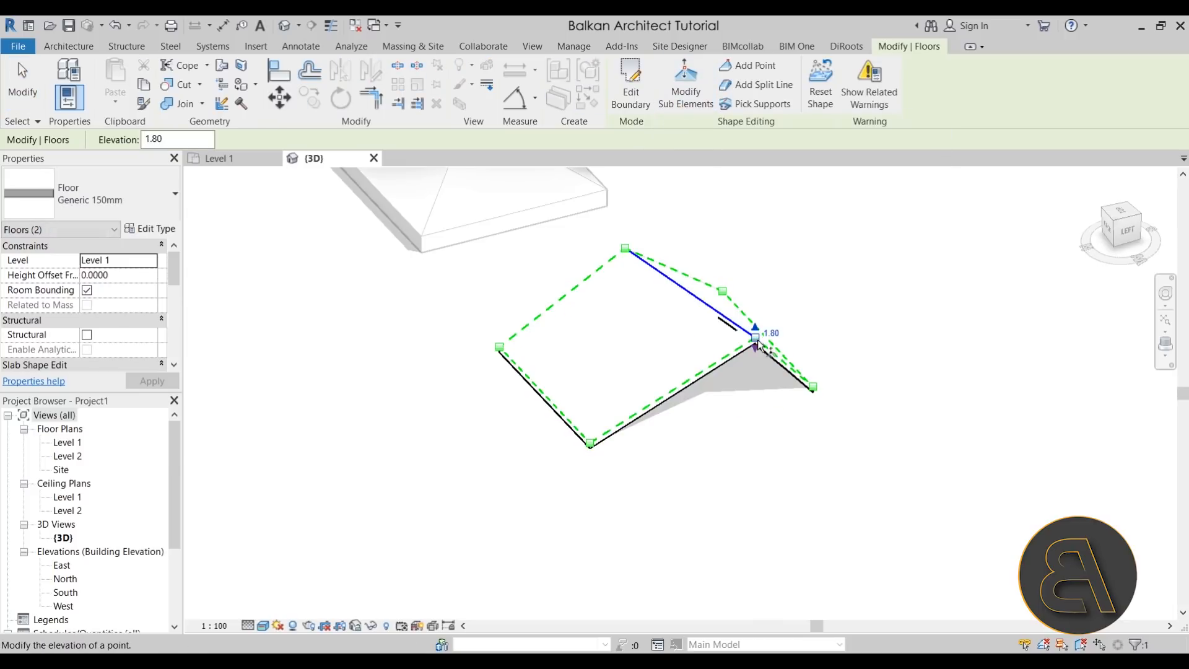
middle_click_drag(849, 518, 881, 440, "shift")
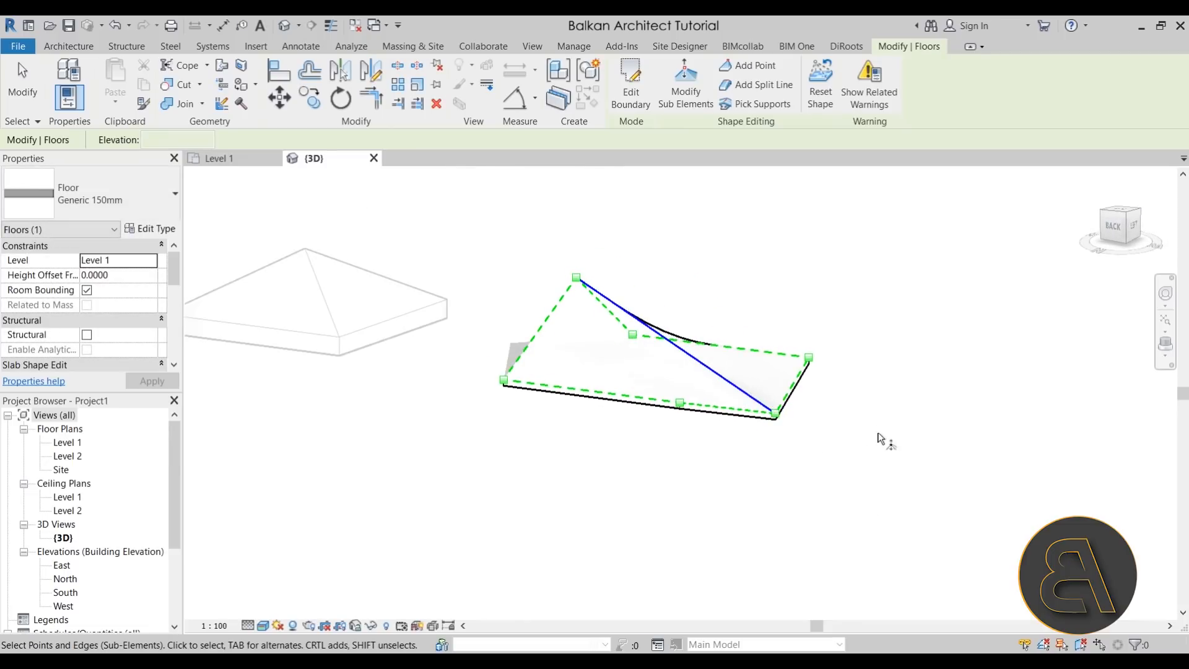
key("Escape")
key("Escape")
Select the reshaped floor and reset its shape to a flat slab.
middle_click_drag(876, 503, 799, 520, "shift")
left_click(745, 368)
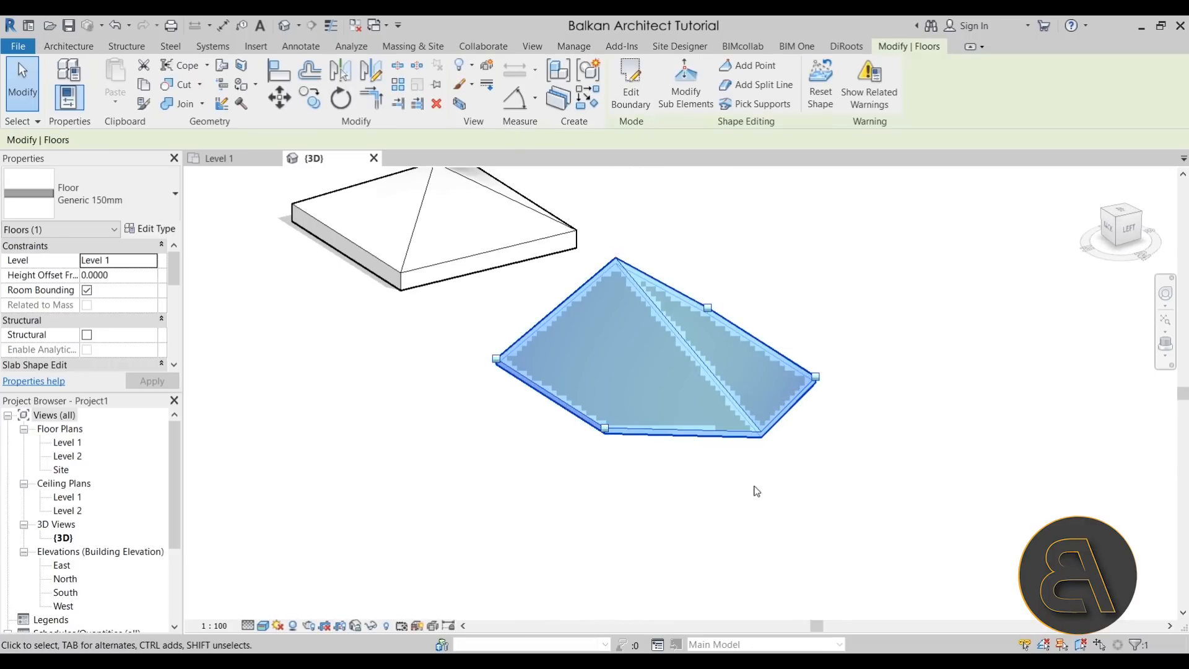
middle_click_drag(753, 488, 771, 483, "shift")
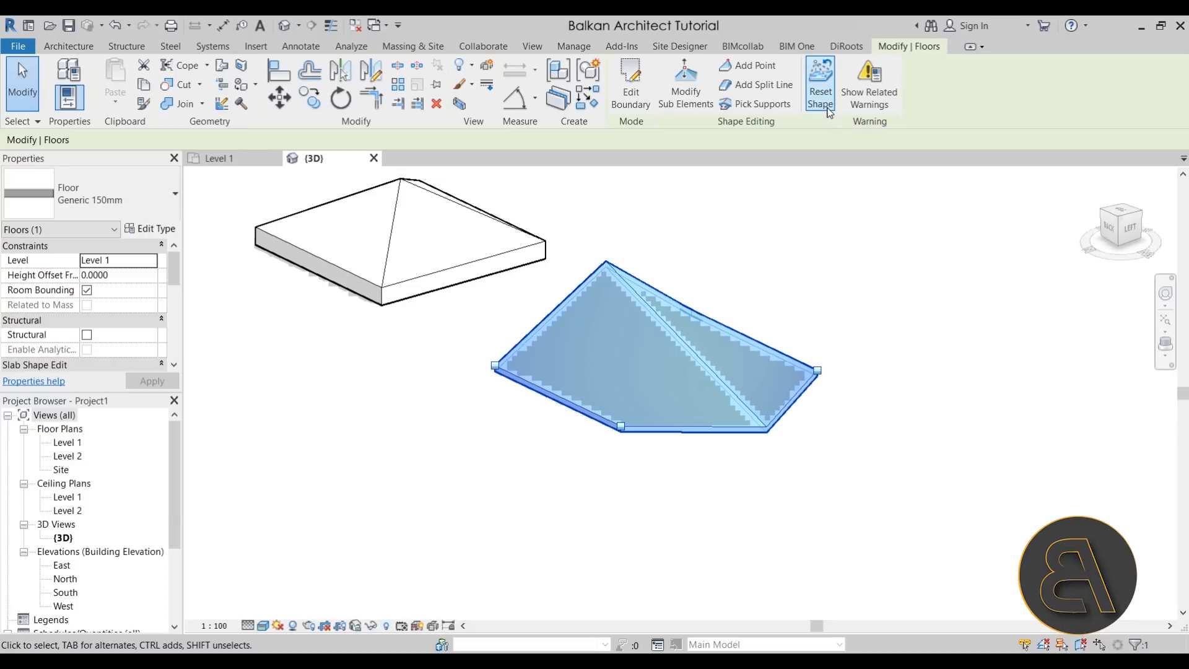
left_click(820, 79)
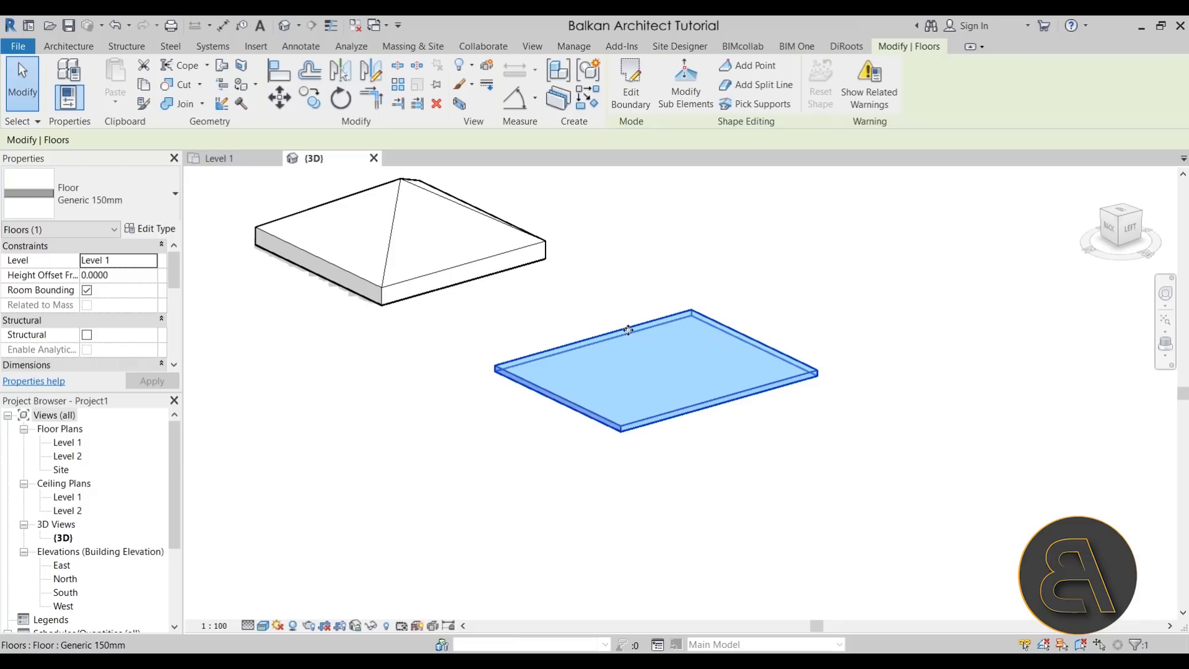
Edit the floor's boundary into a long narrow rectangle of about 8.7 by 2.4 m and finish the sketch.
left_click(631, 83)
left_click(681, 364)
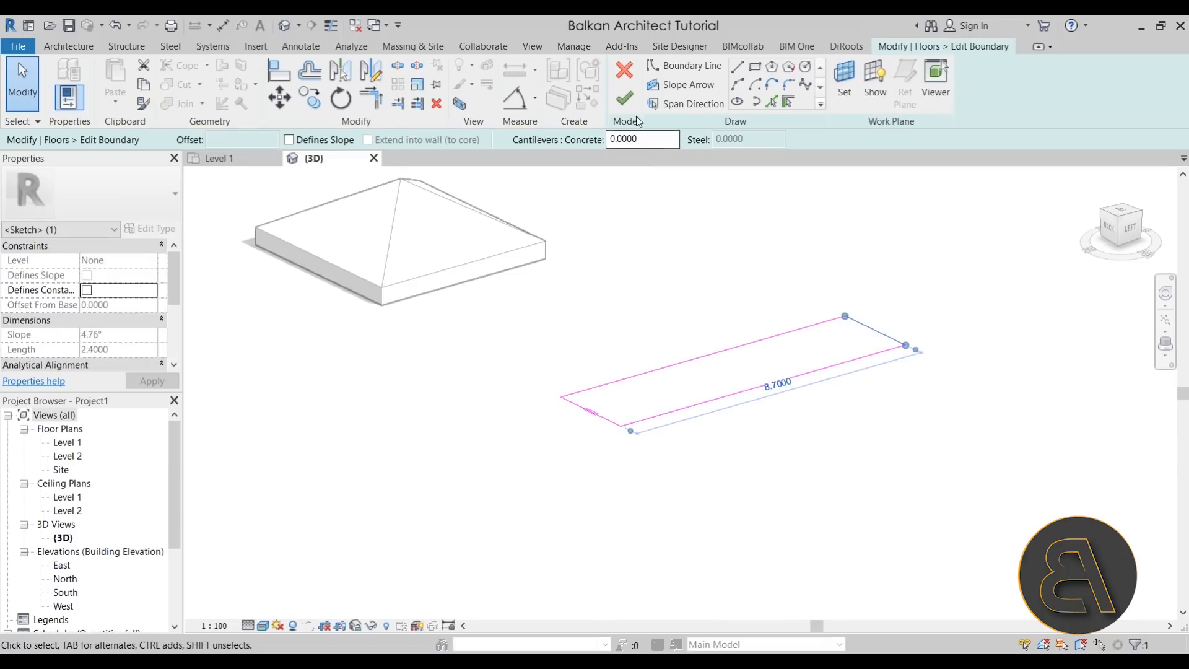
left_click(624, 97)
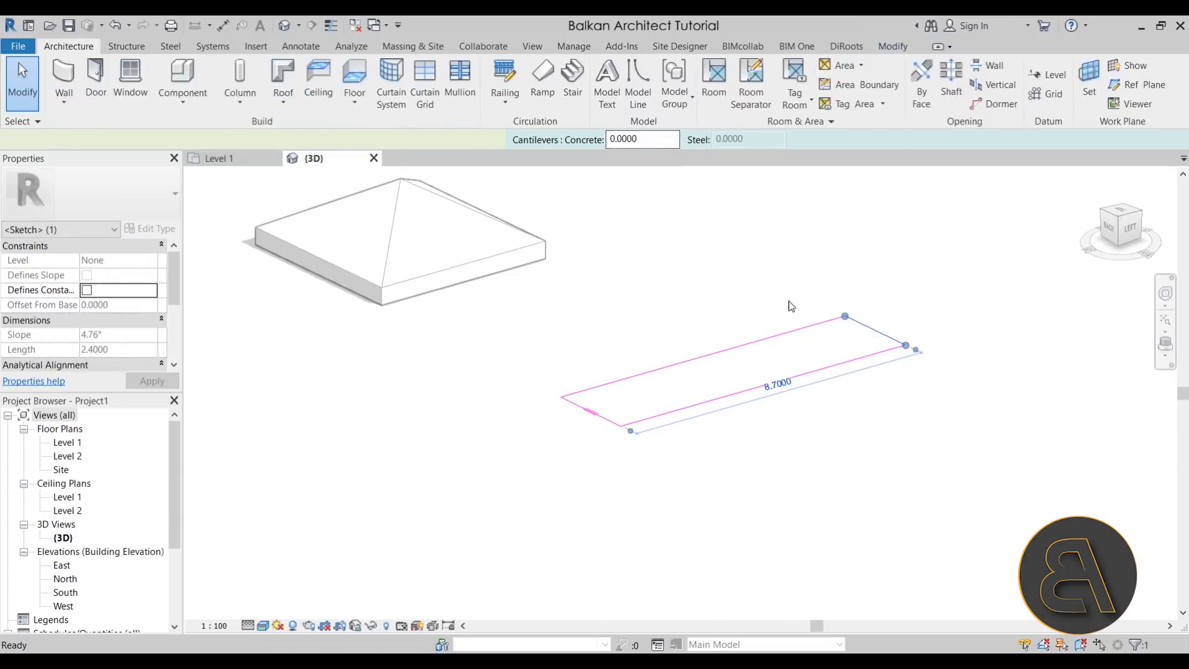
left_click(687, 467)
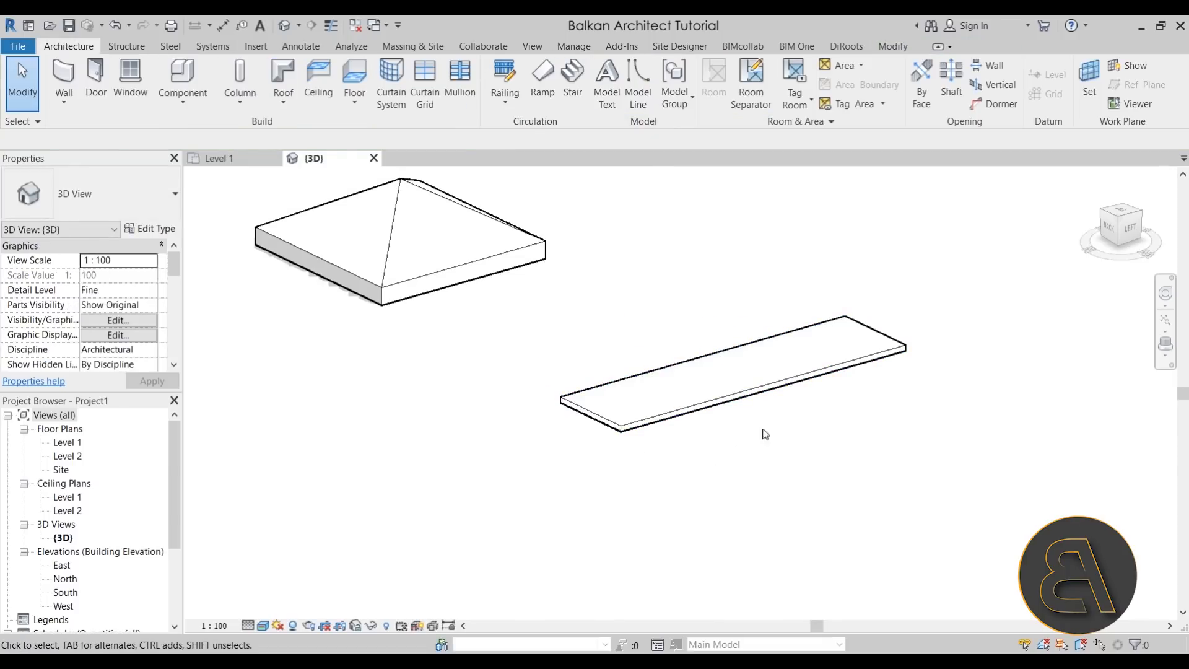
Raise the far short edge of the narrow floor with Modify Sub Elements to form a straight ramp, and leave shape editing.
left_click(686, 411)
middle_click_drag(866, 420, 786, 415)
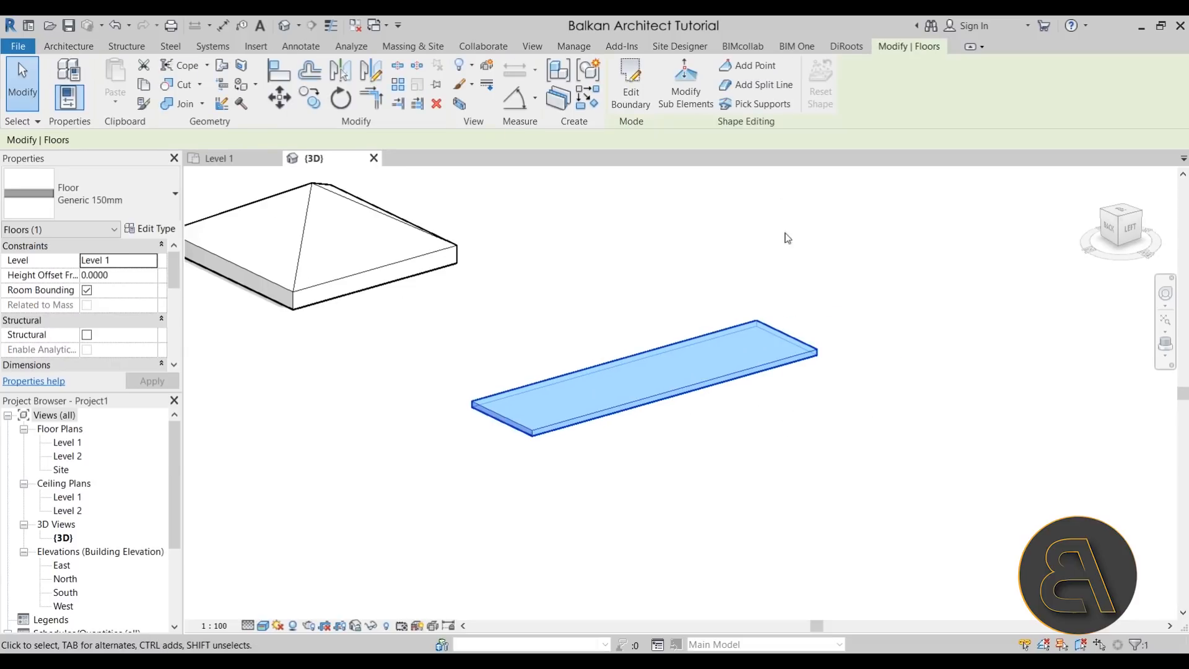
left_click(686, 81)
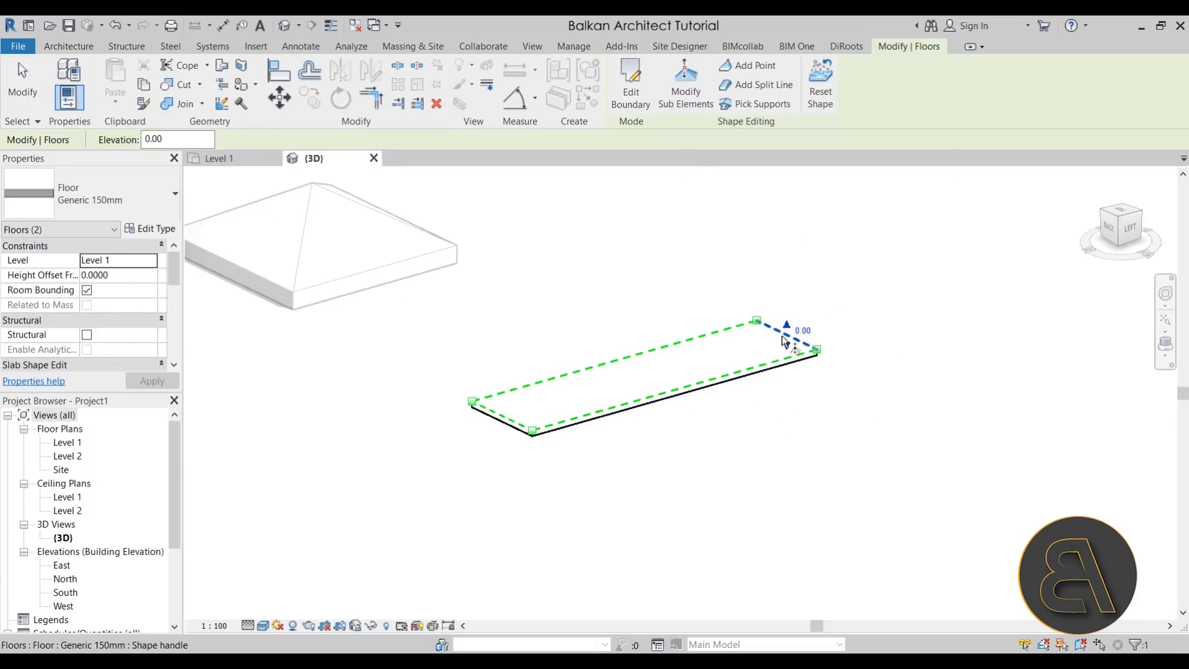
left_click_drag(788, 328, 789, 229)
left_click(825, 345)
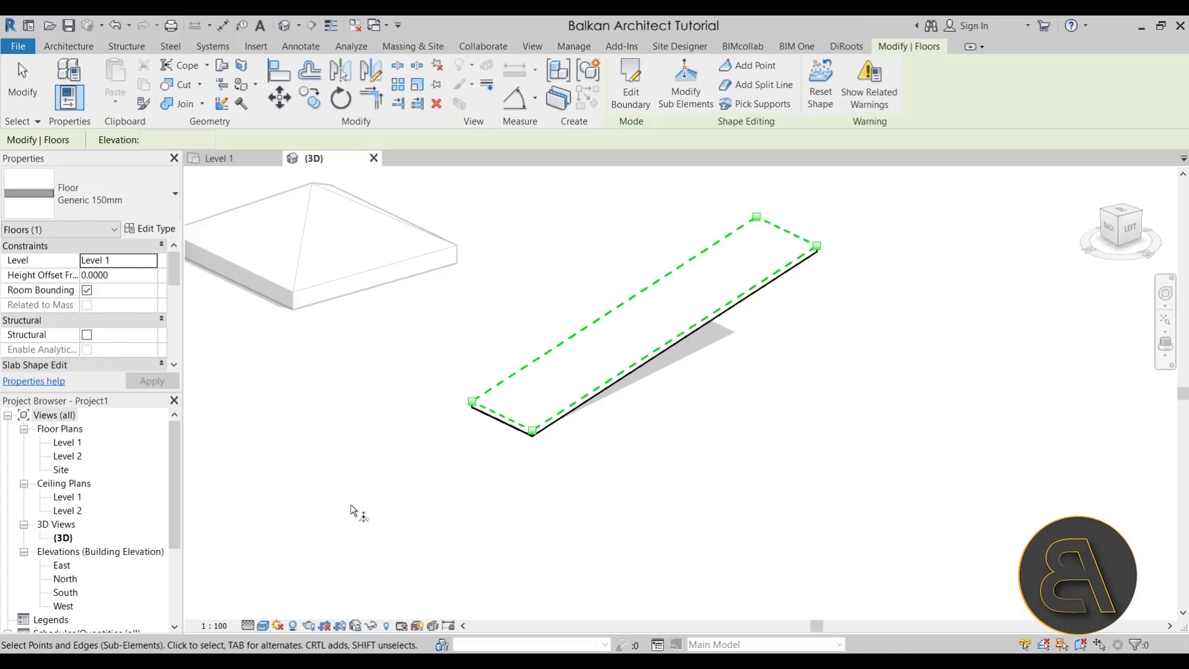
key("Escape")
key("Escape")
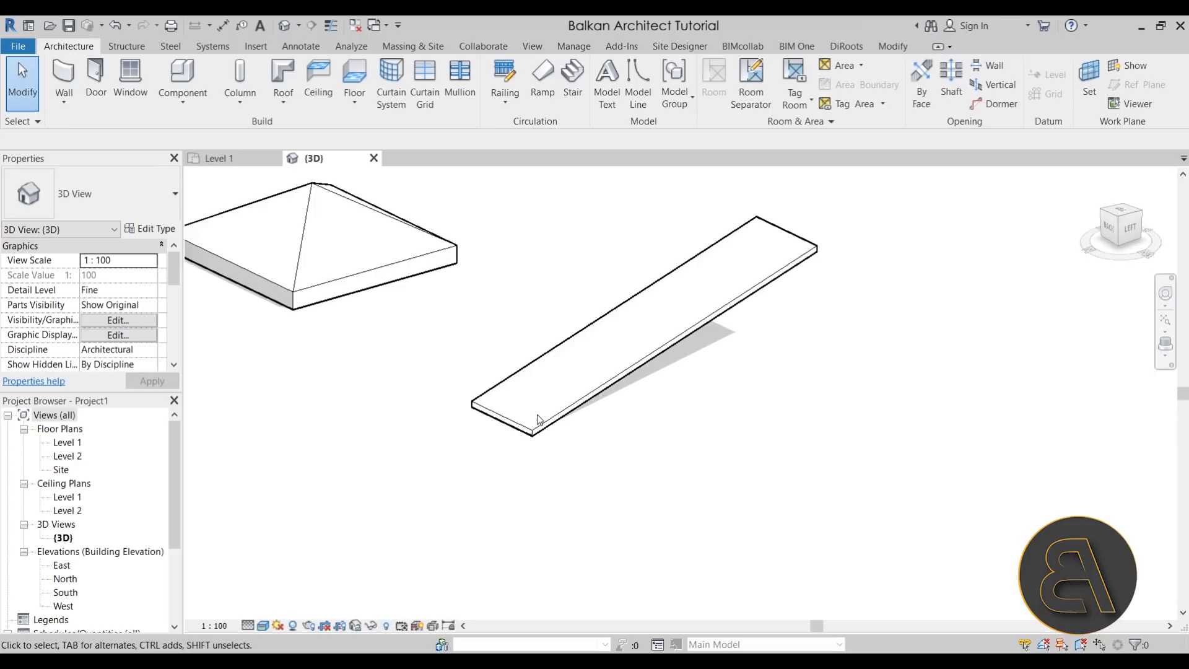
scroll(543, 427, "down", 3)
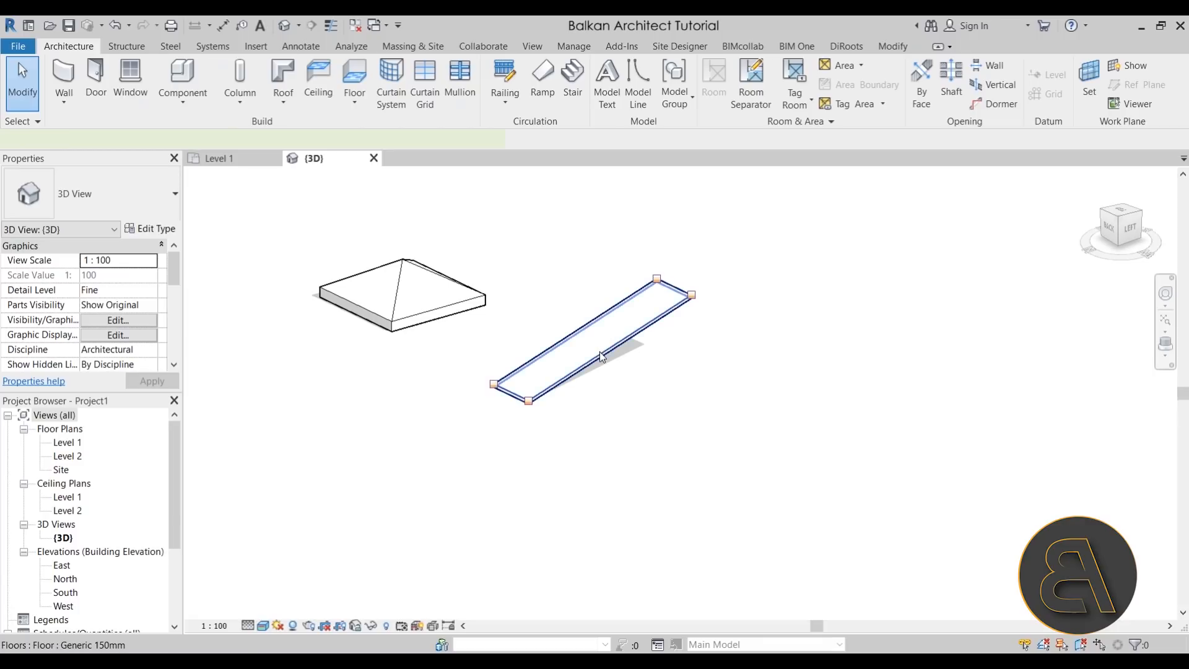
left_click(600, 353)
left_click(628, 106)
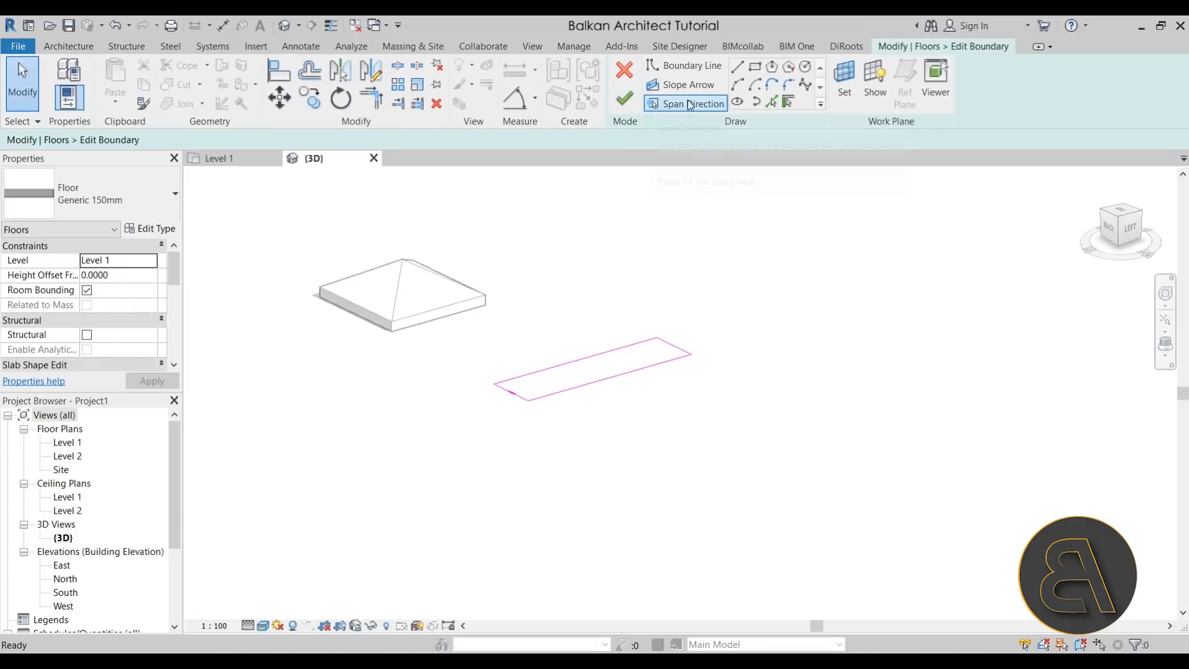
left_click(626, 73)
left_click(676, 363)
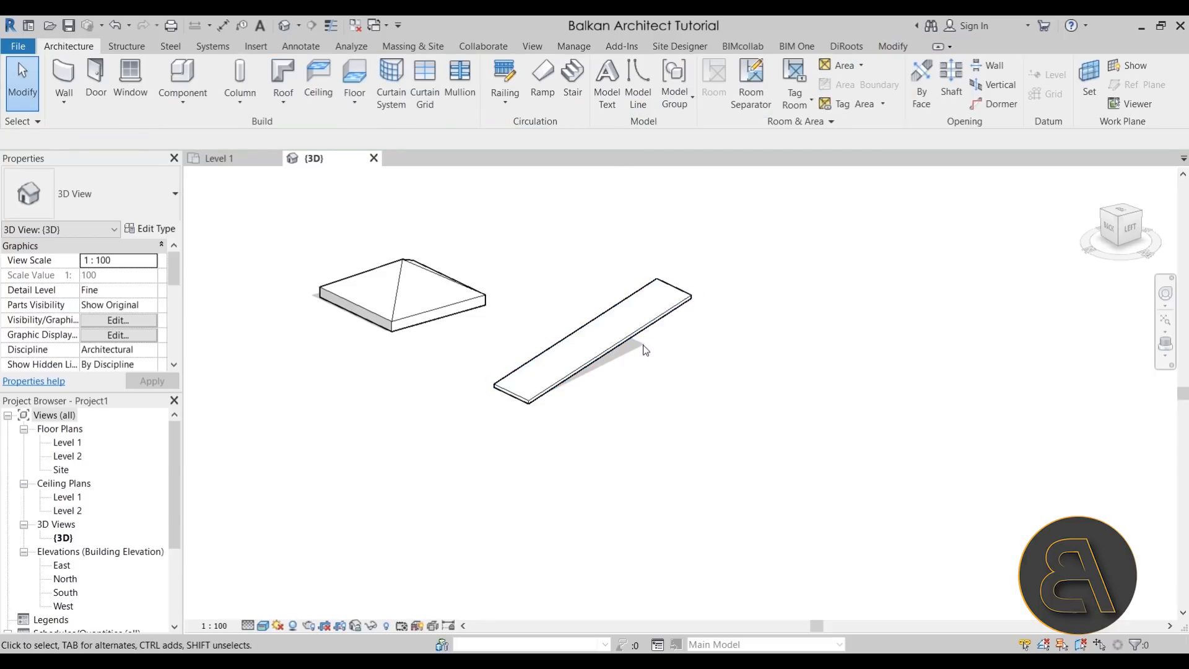
Delete the ramp floor and start a new Generic 150mm floor sketch in the Level 1 plan.
left_click(602, 357)
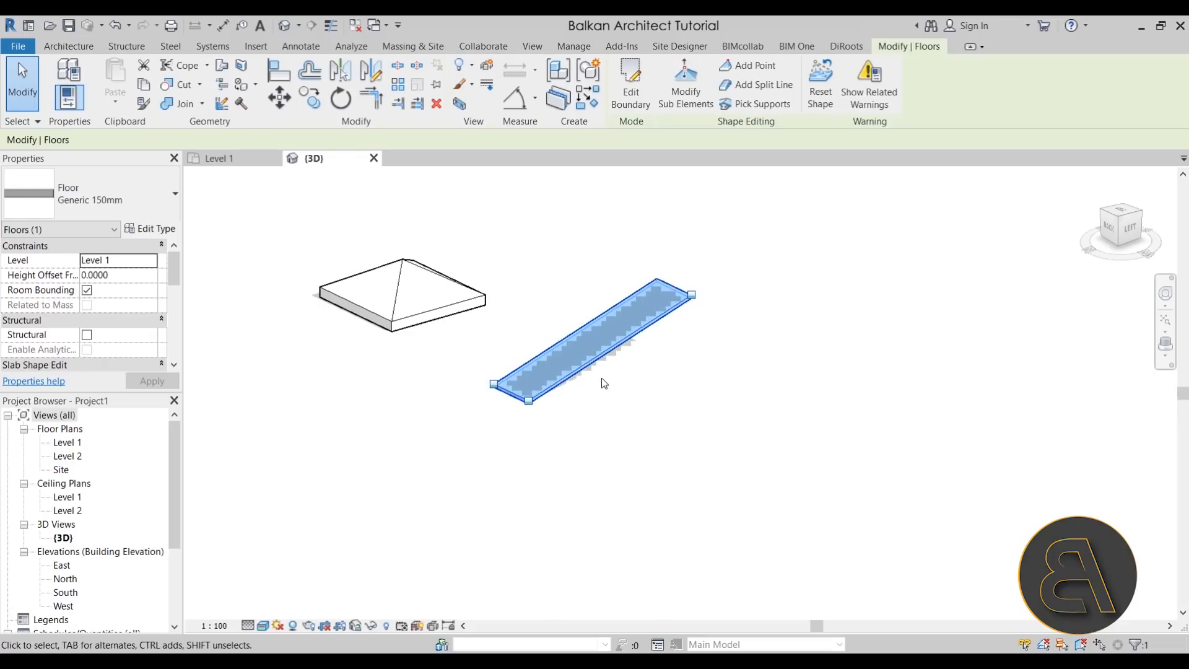
key("Delete")
left_click(370, 68)
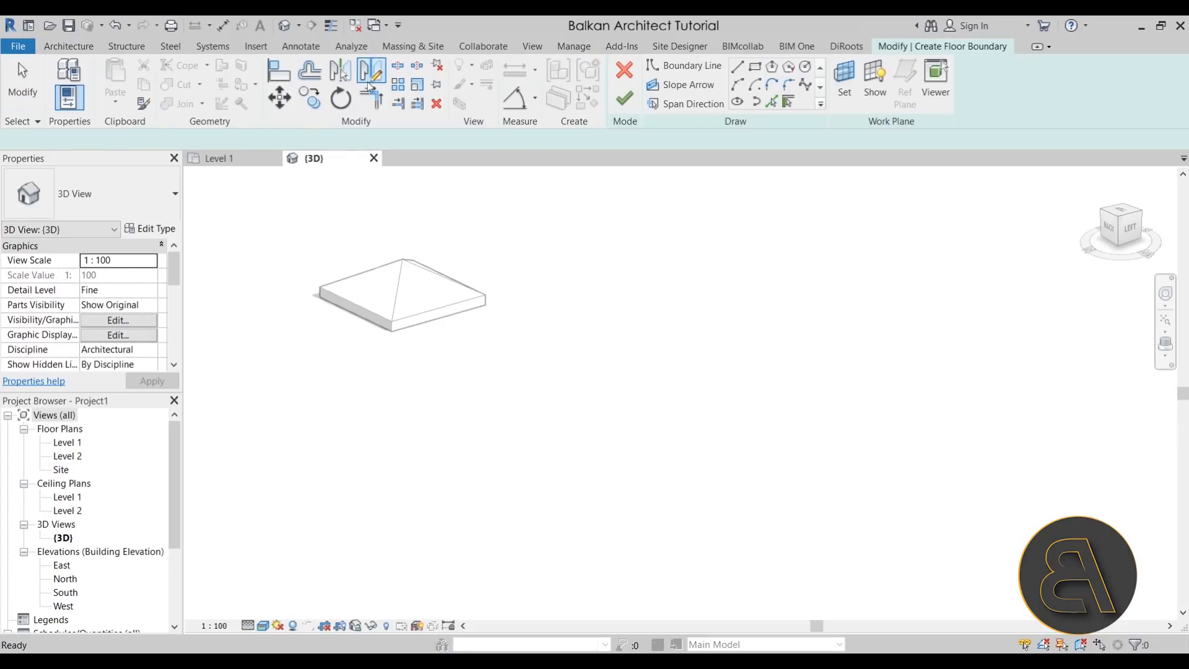
left_click(248, 158)
middle_click_drag(605, 378, 537, 375)
scroll(536, 374, "up", 2)
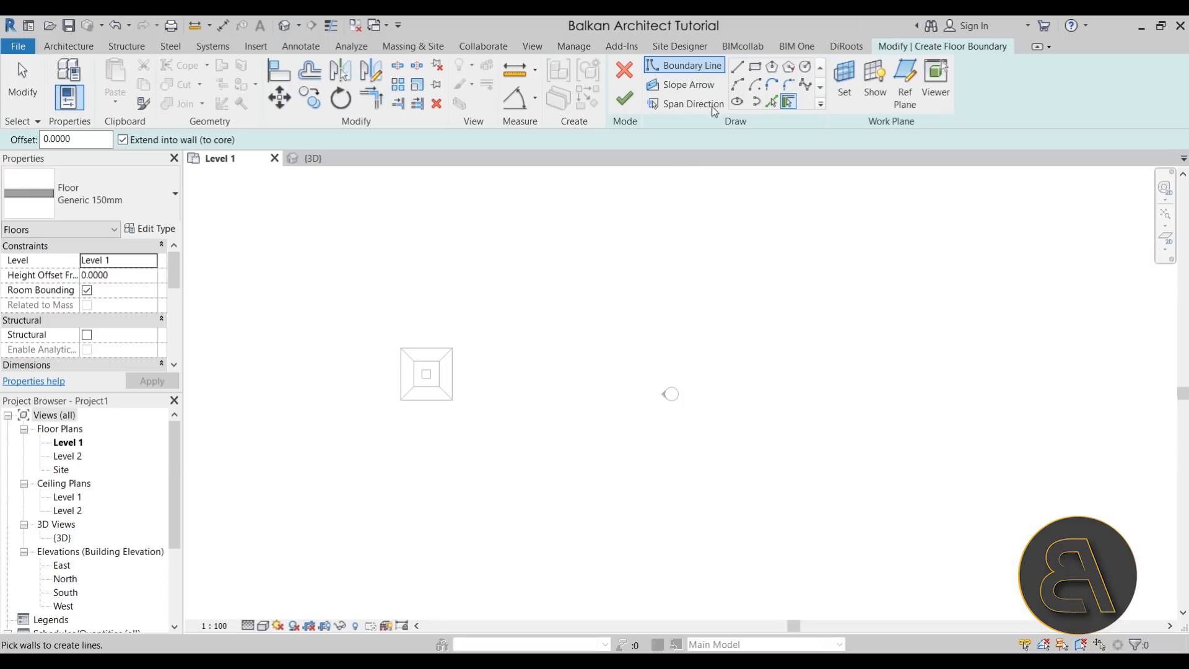
Sketch a roughly three-quarter-circle boundary arc beside the roof and add a parallel inner arc at an offset of 3.0000.
left_click(737, 85)
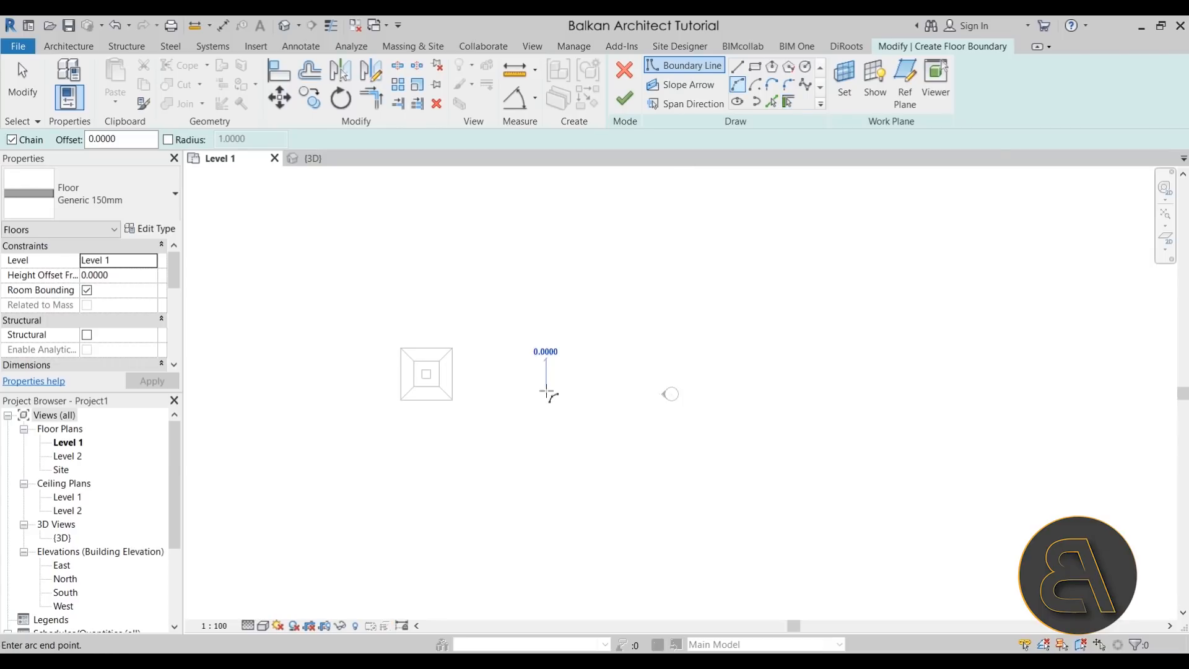
left_click(635, 306)
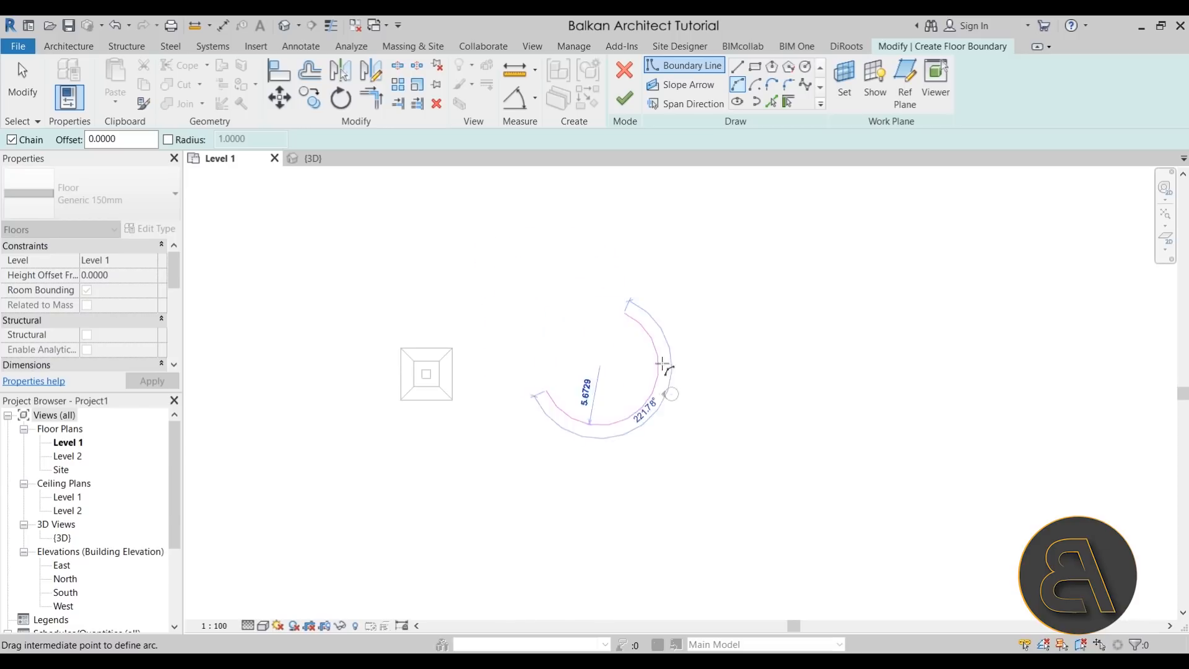
scroll(678, 387, "up", 3)
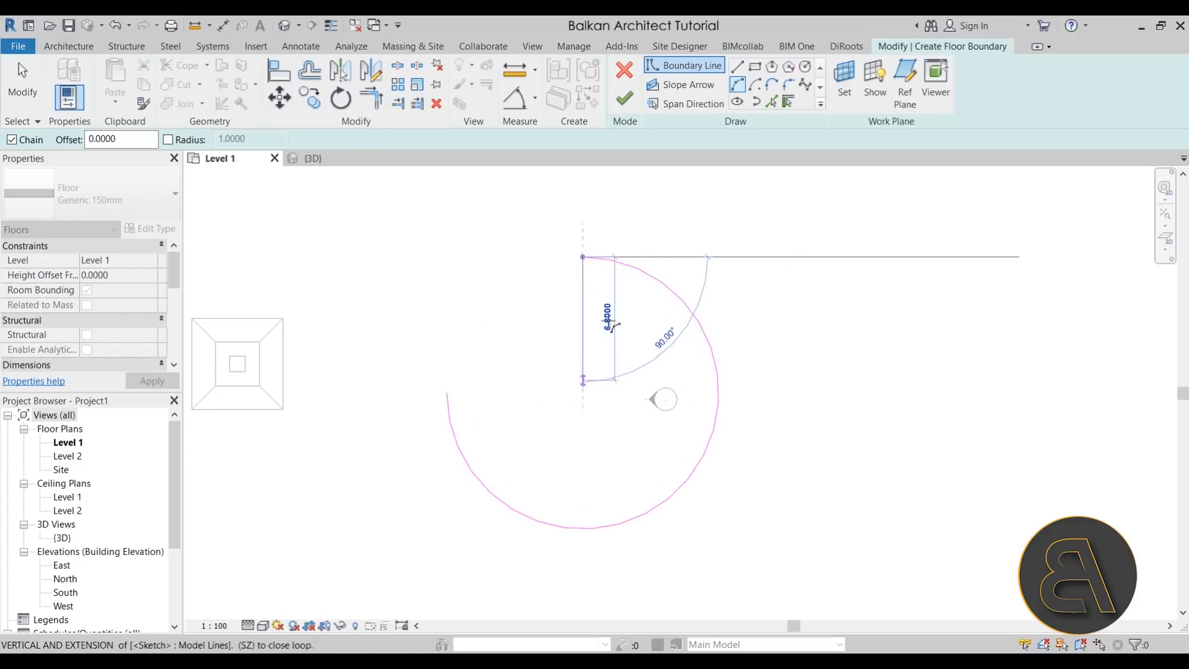
left_click(771, 101)
left_click_drag(71, 139, 61, 139)
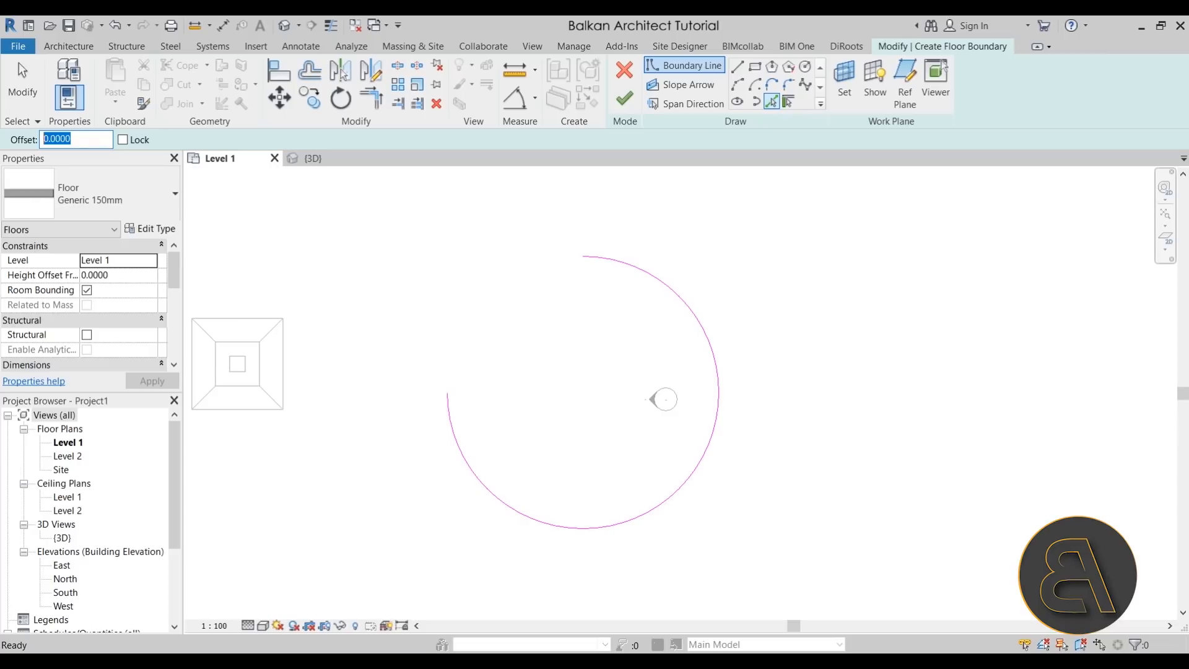
left_click(682, 307)
Close both ends between the two arcs with straight boundary lines at offset 0.0000 and finish the floor.
left_click(736, 67)
left_click(583, 257)
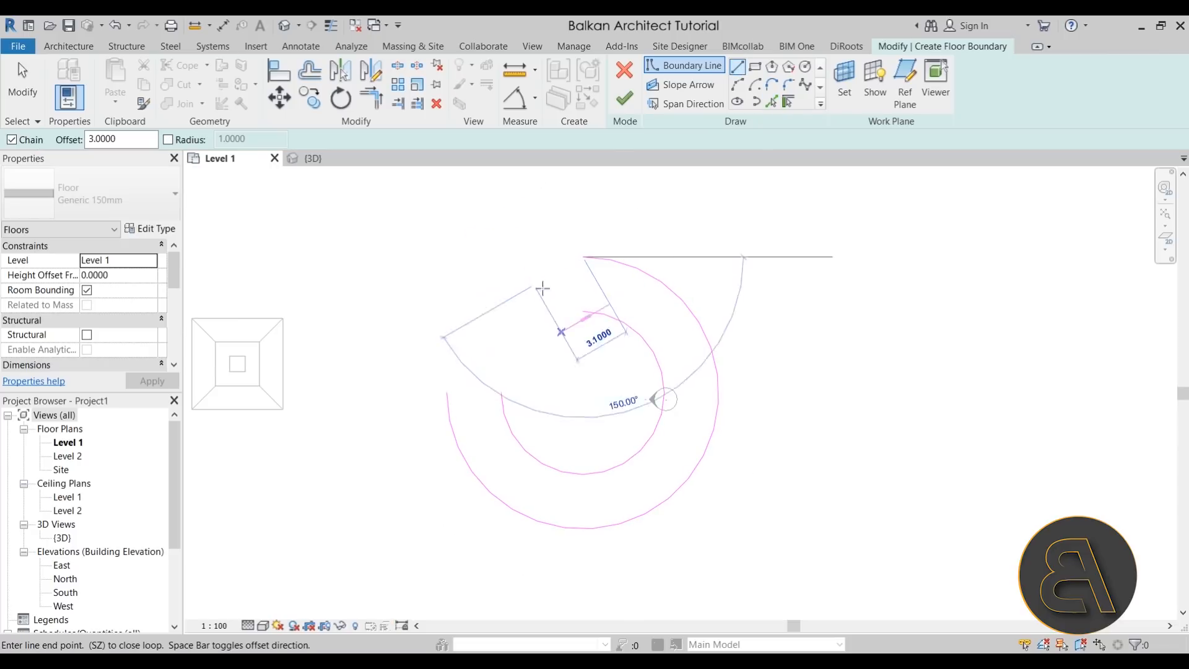
left_click(534, 289)
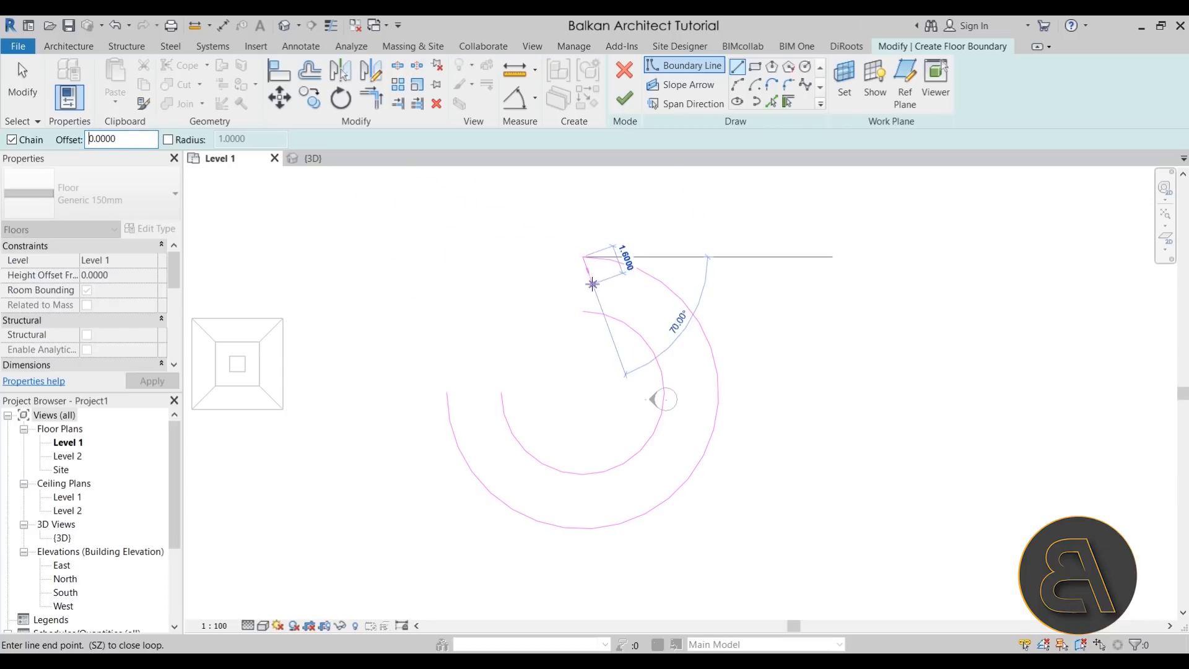
left_click(583, 311)
key("Escape")
left_click(500, 392)
left_click(447, 392)
left_click(624, 98)
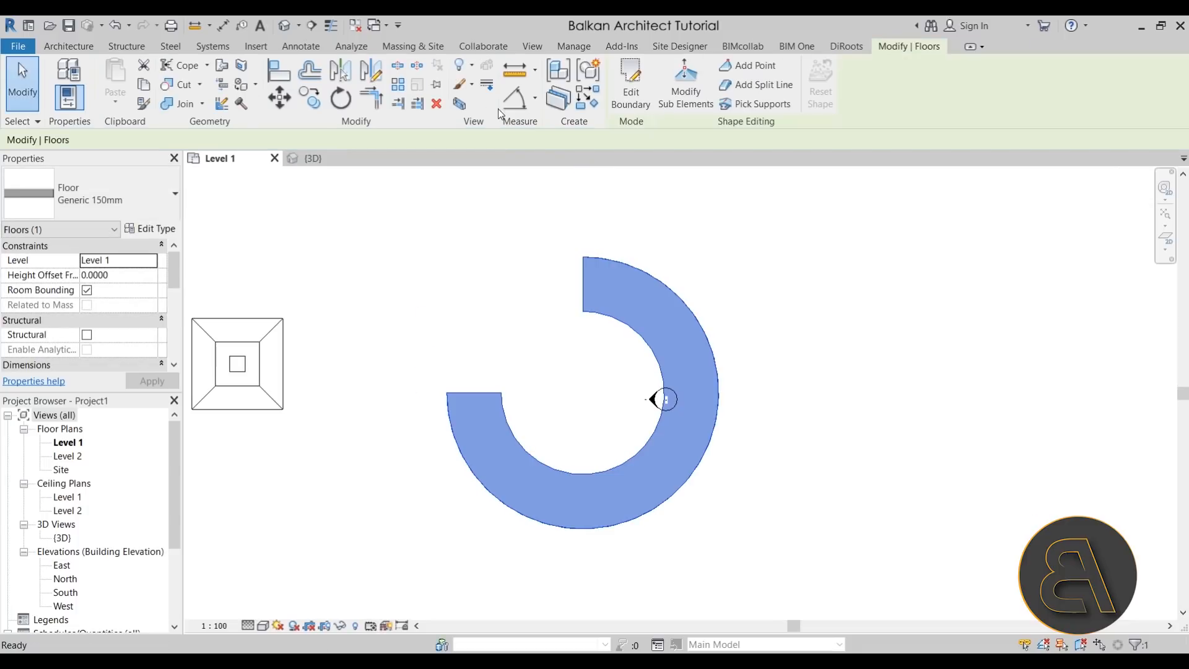
In the 3D view, raise the curved floor's straight end edge nearest the roof using Modify Sub Elements.
left_click(304, 29)
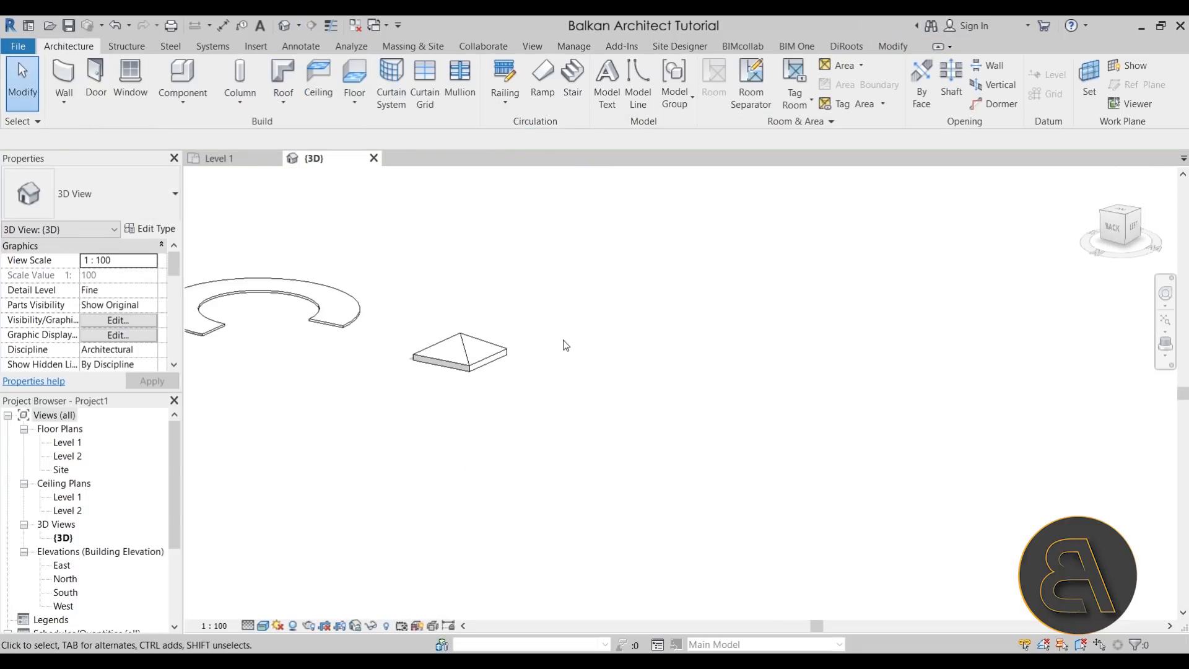
middle_click_drag(337, 323, 626, 335)
left_click(626, 336)
scroll(559, 337, "up", 2)
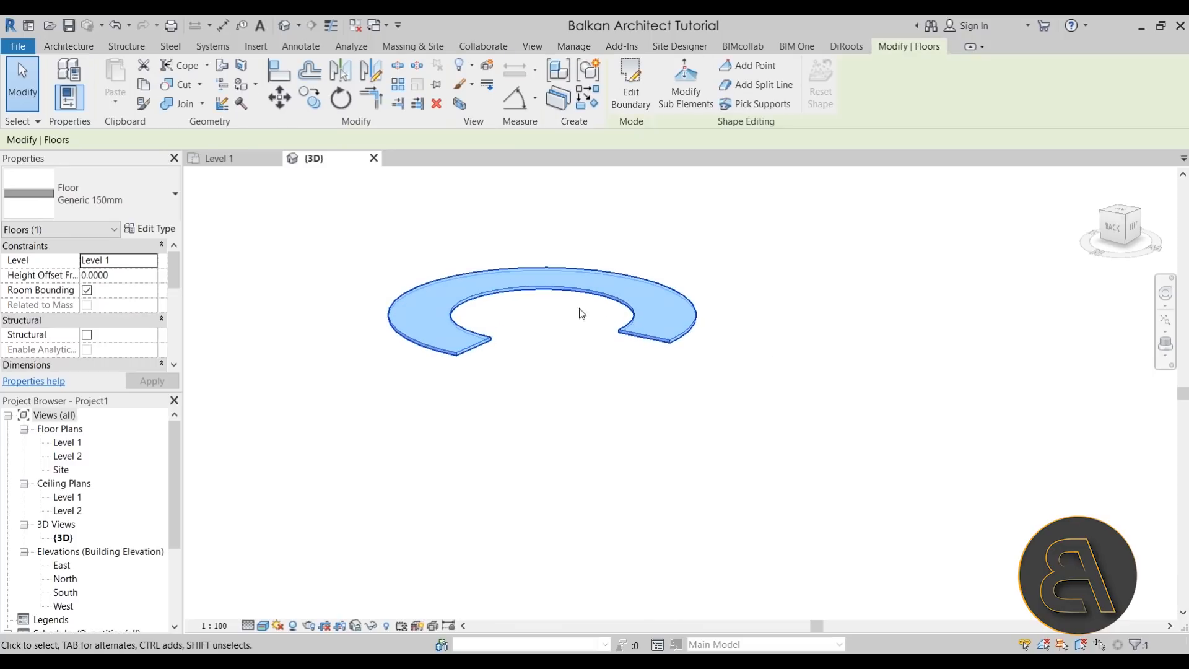
left_click(685, 84)
left_click(658, 341)
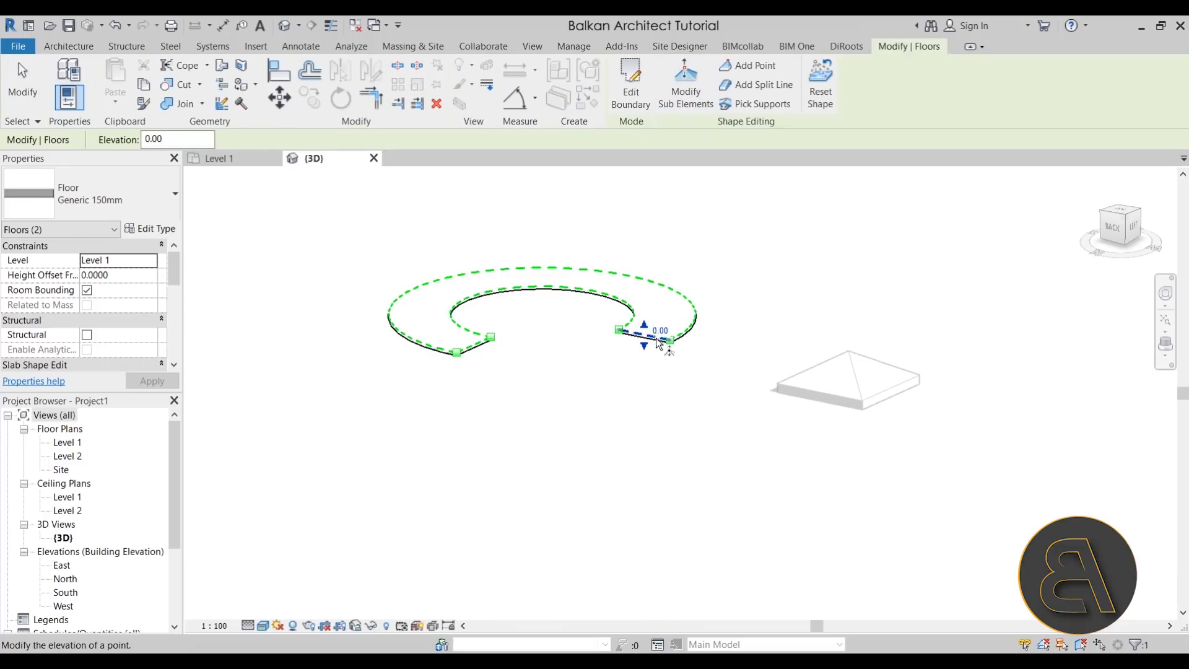
left_click_drag(647, 330, 644, 215)
Lower the curved floor's raised end edge to elevation 4.10.
middle_click_drag(631, 348, 583, 331, "shift")
left_click(583, 330)
left_click(605, 227)
left_click_drag(607, 222, 610, 252)
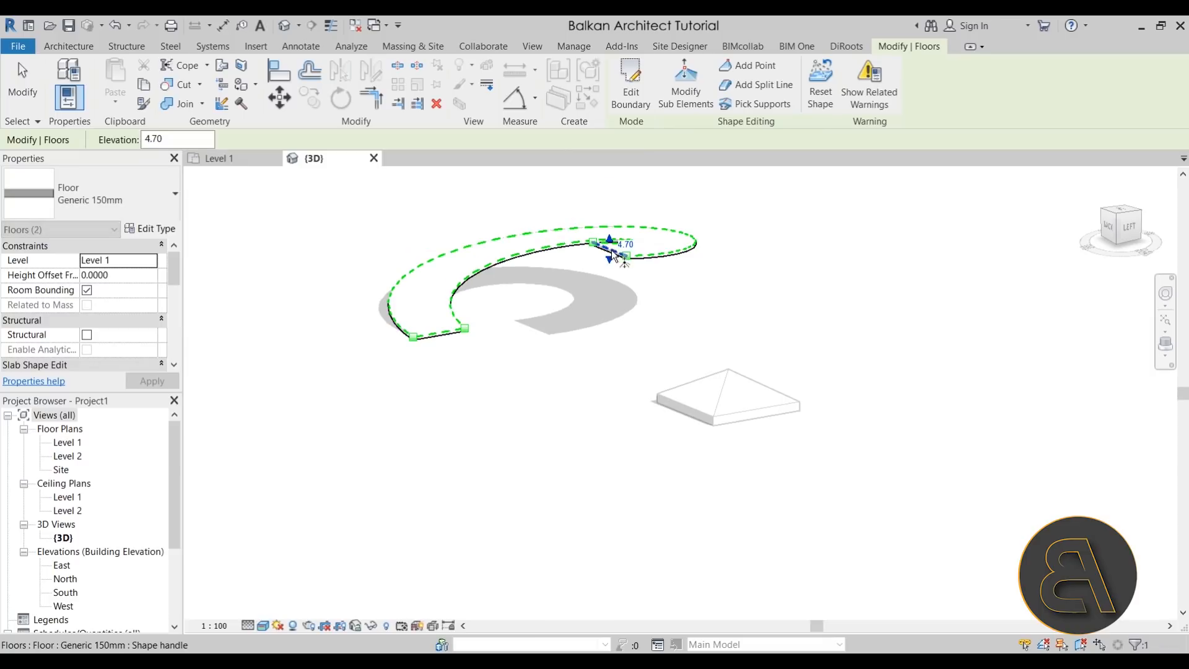
middle_click_drag(579, 323, 563, 406, "shift")
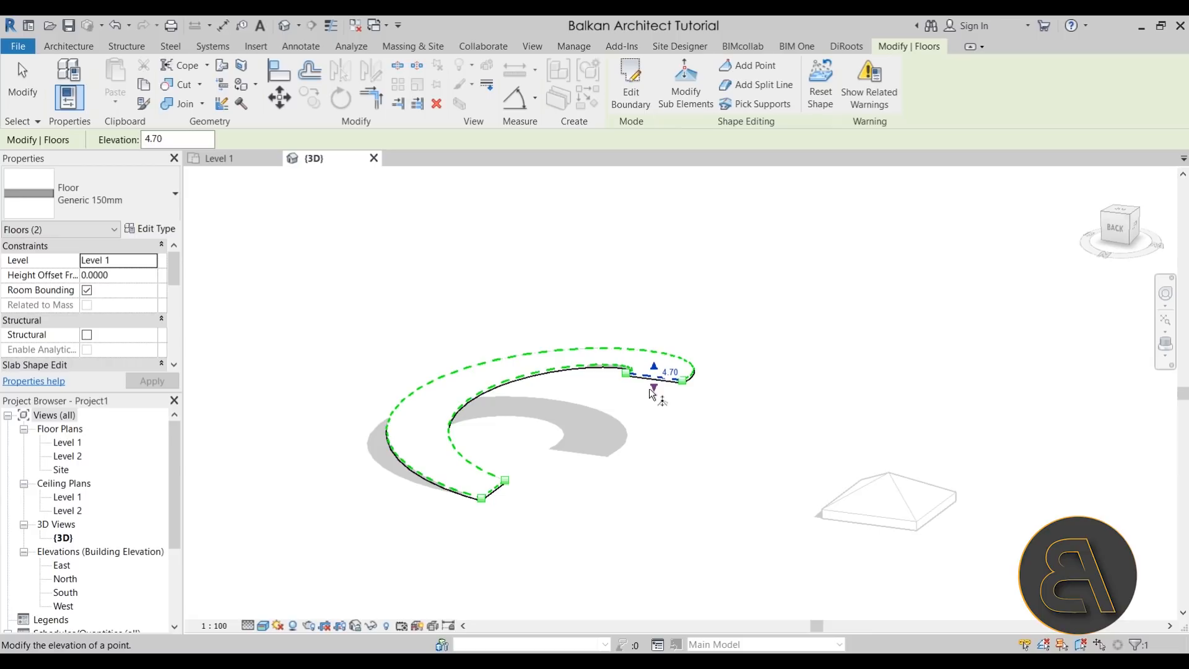
left_click_drag(650, 389, 649, 401)
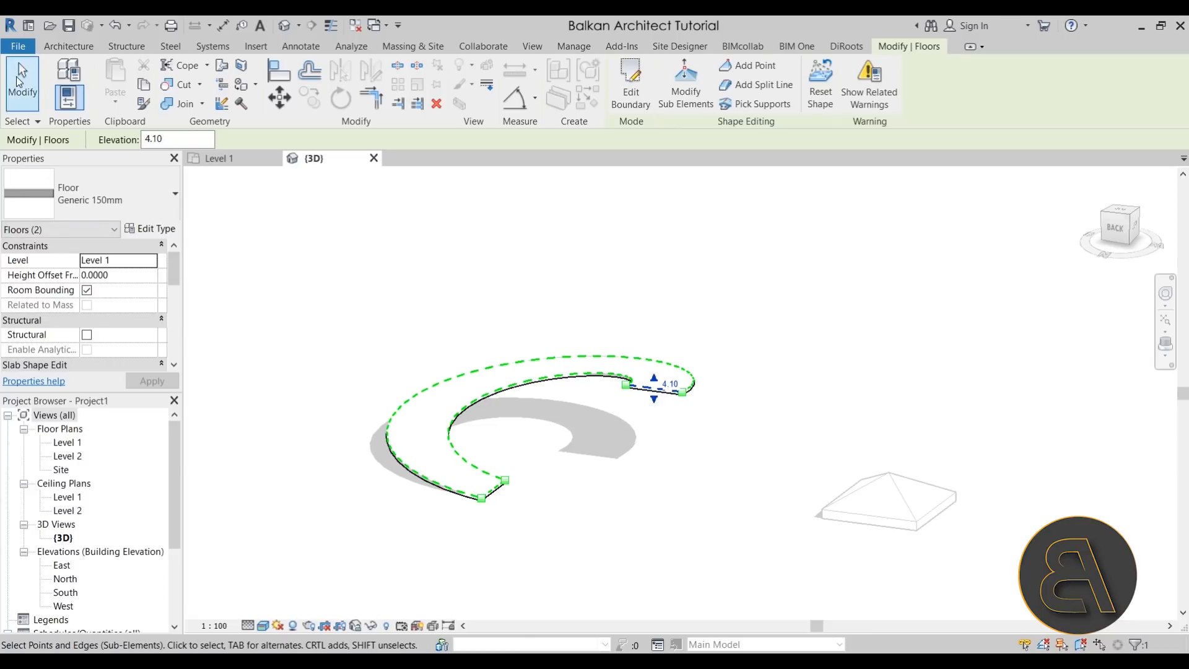
Finish the sub-element editing of the curved floor and deselect it.
left_click(19, 100)
left_click(566, 379)
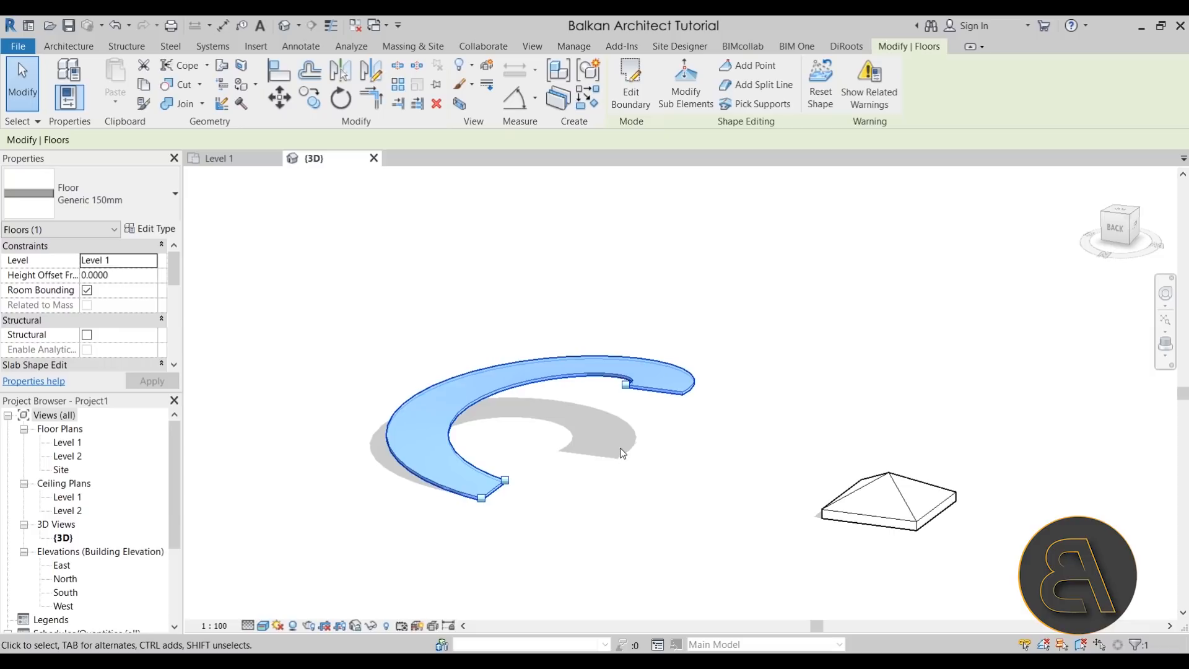
left_click(620, 472)
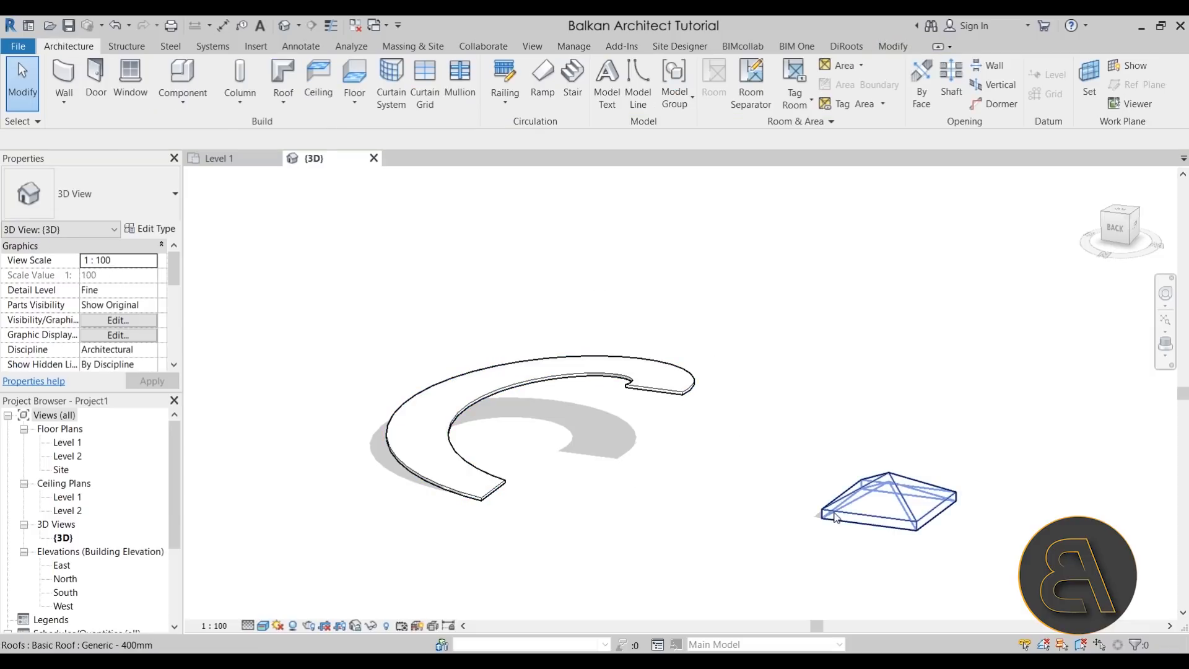
Edit the roof's footprint, turn off Defines Slope for all four boundary lines and finish the sketch.
left_click(851, 521)
middle_click_drag(829, 559, 733, 485)
scroll(711, 505, "up", 2)
scroll(713, 509, "down", 3)
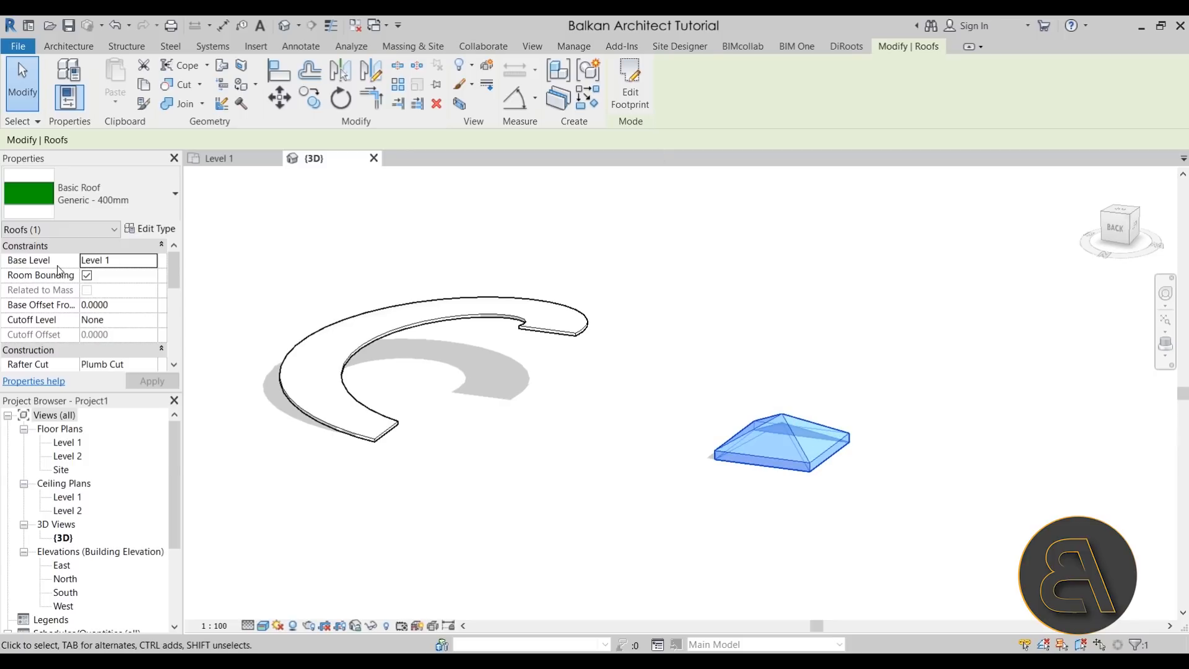
left_click(644, 93)
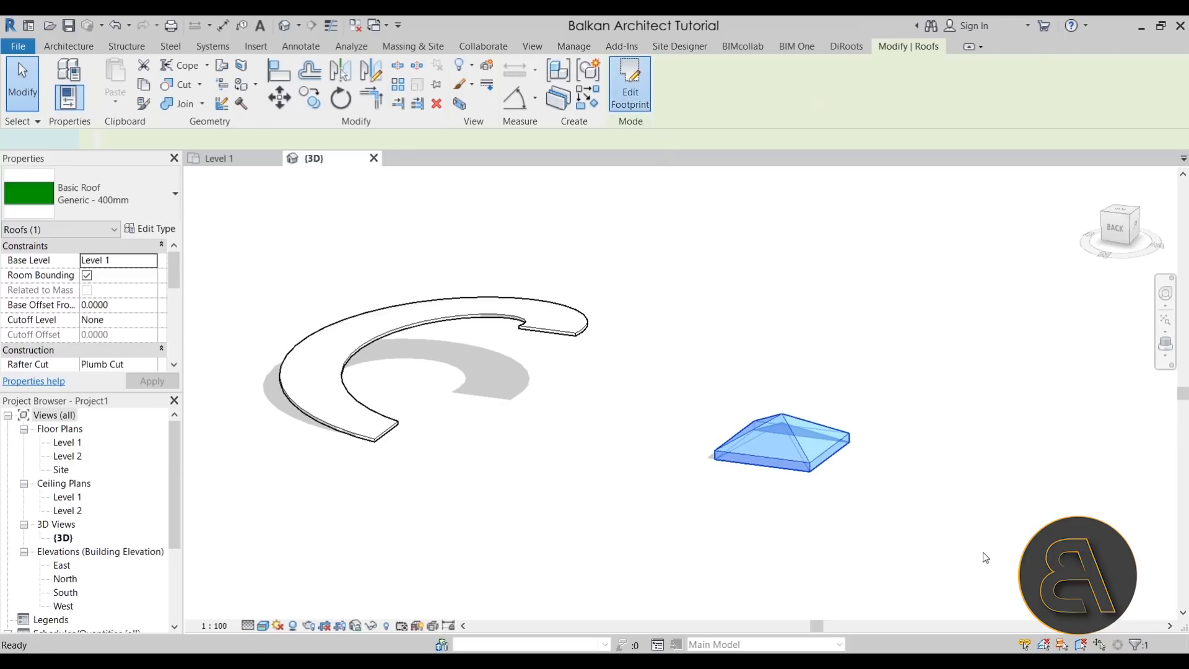
left_click_drag(925, 533, 584, 377)
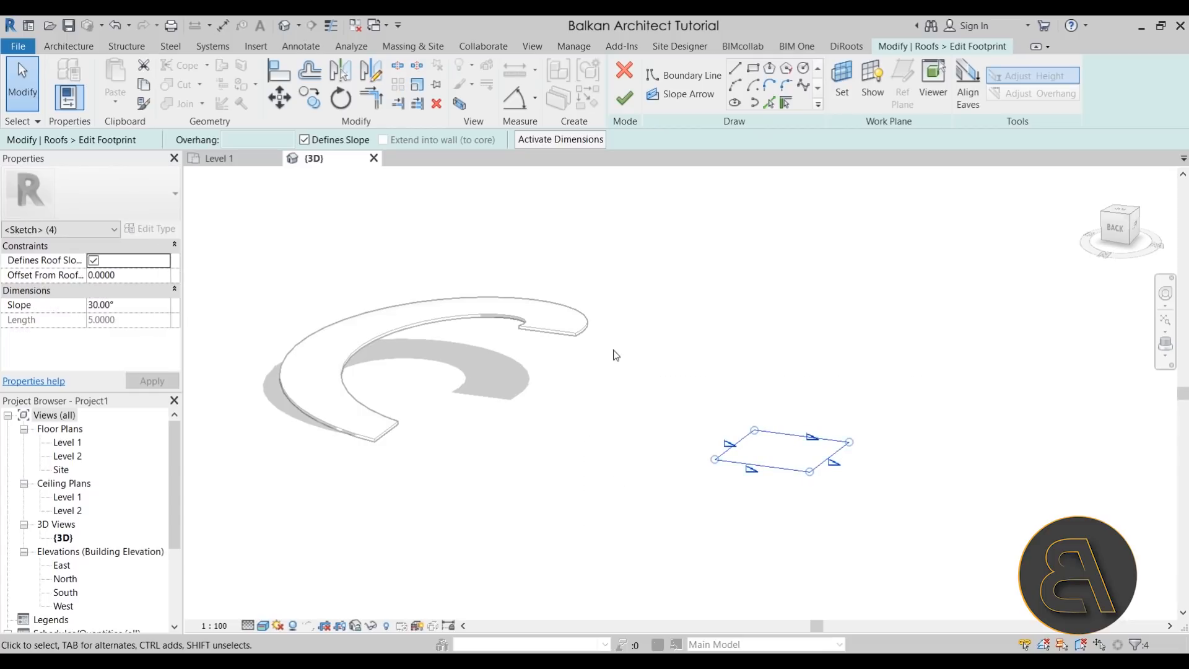
left_click(321, 142)
left_click(624, 97)
Move the flat roof closer to the curved floor and deselect it.
left_click(780, 447)
left_click_drag(772, 461, 644, 459)
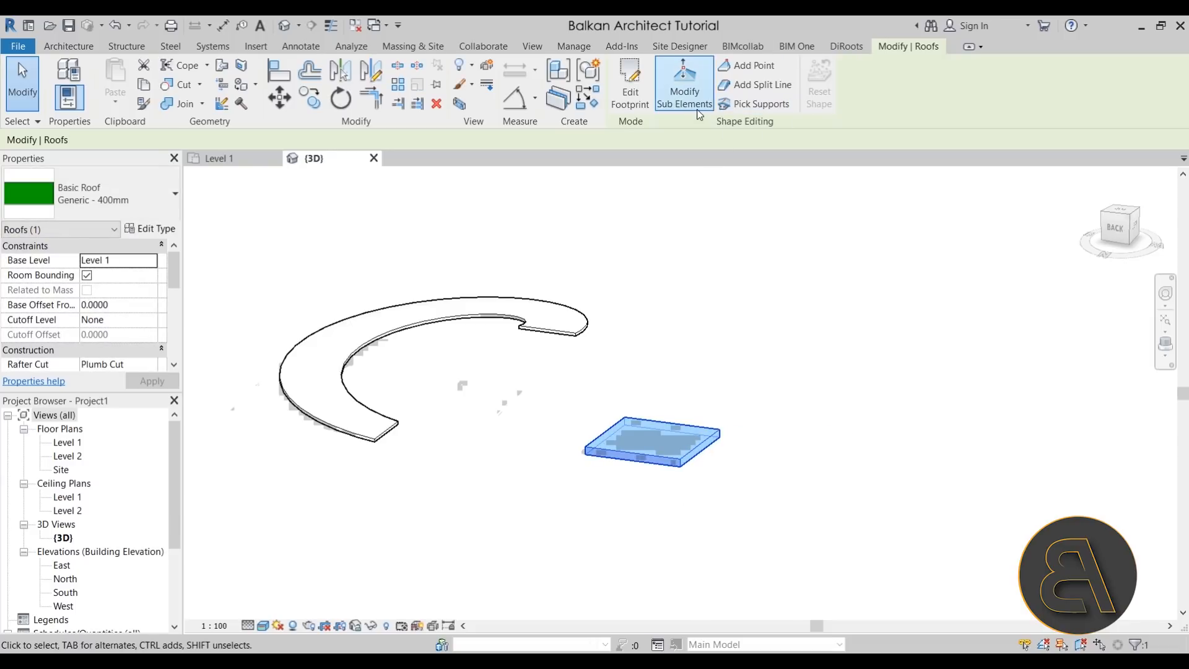
left_click(754, 412)
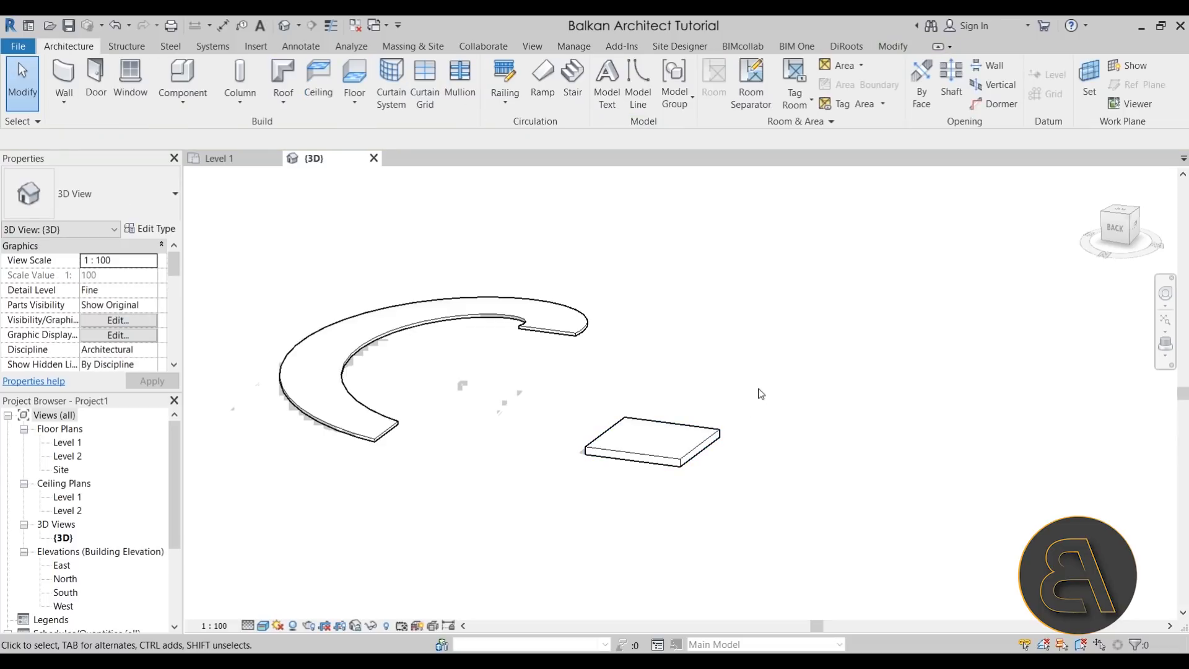
Add a shape-editing point at the centre of the flat roof's top surface.
middle_click_drag(754, 411, 650, 436, "shift")
middle_click_drag(439, 545, 540, 508, "shift")
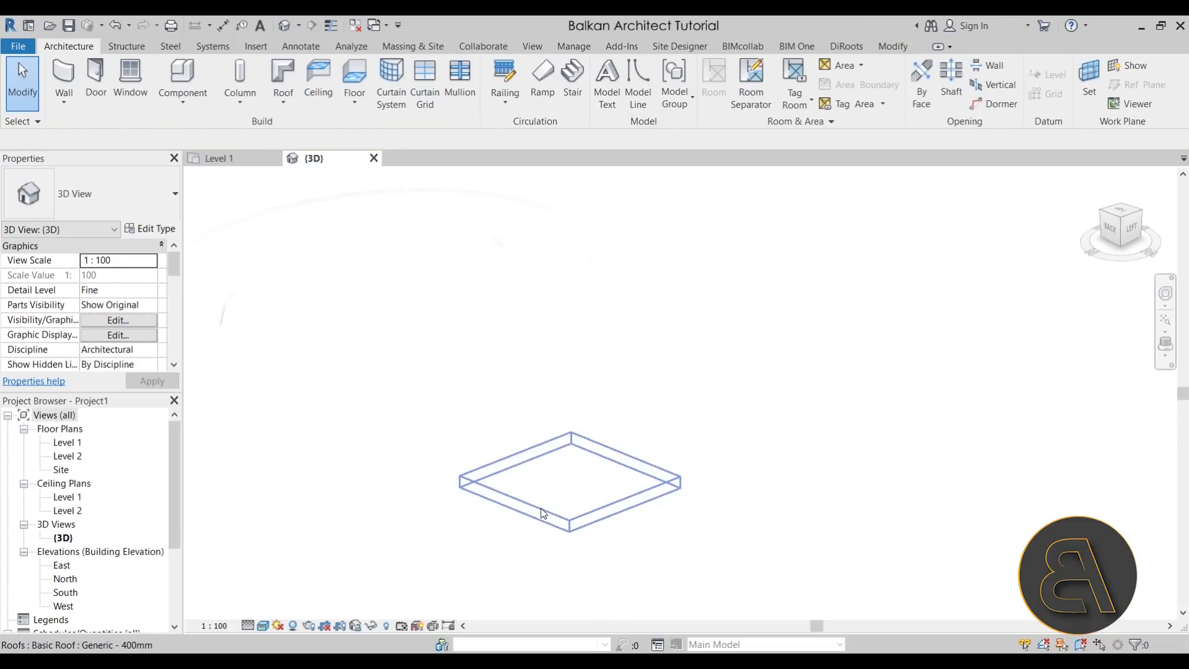
left_click(540, 508)
left_click(741, 81)
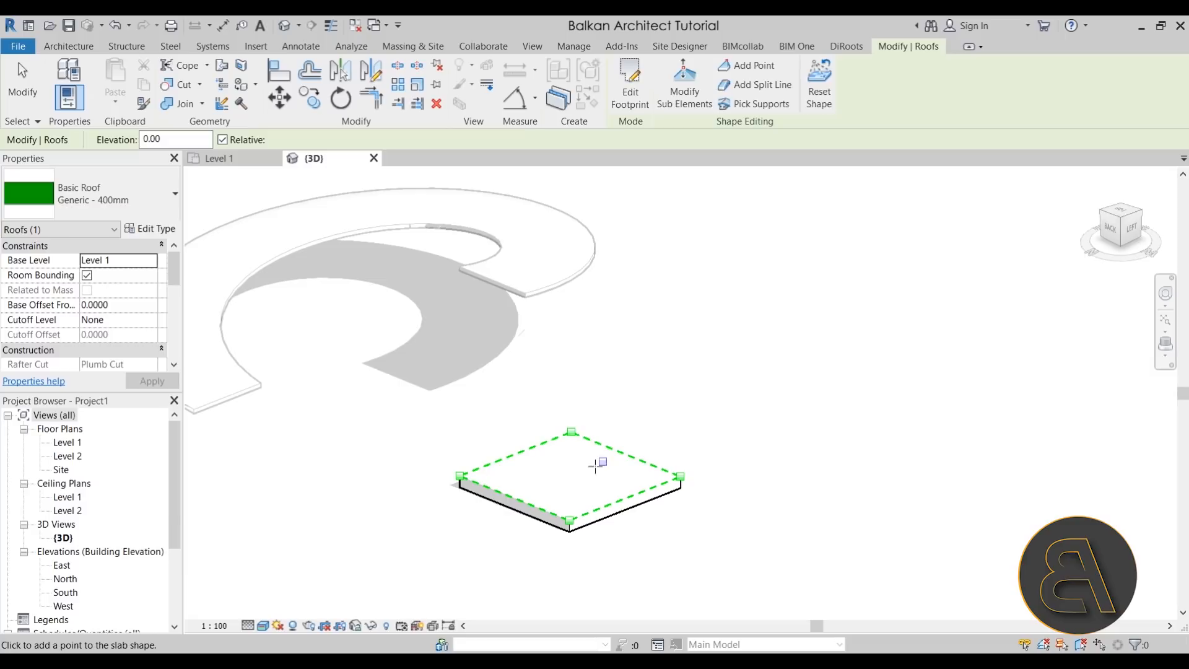
left_click(574, 476)
key("Escape")
key("Escape")
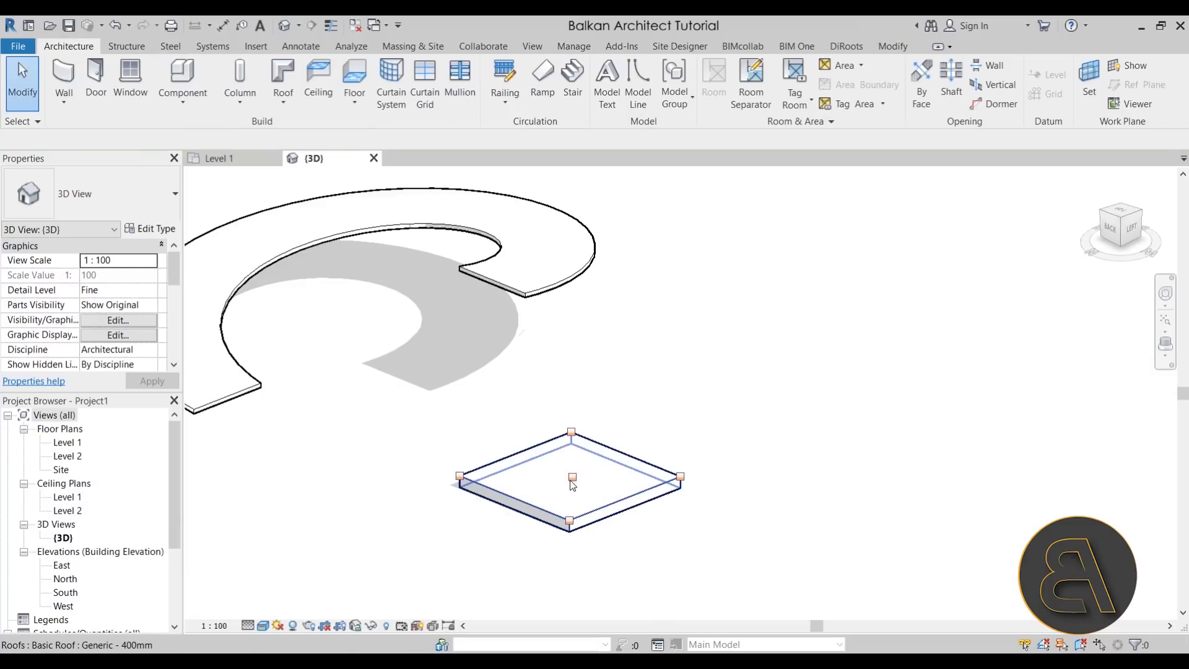
Lower the roof's centre point to elevation -0.30 using Modify Sub Elements.
left_click(571, 481)
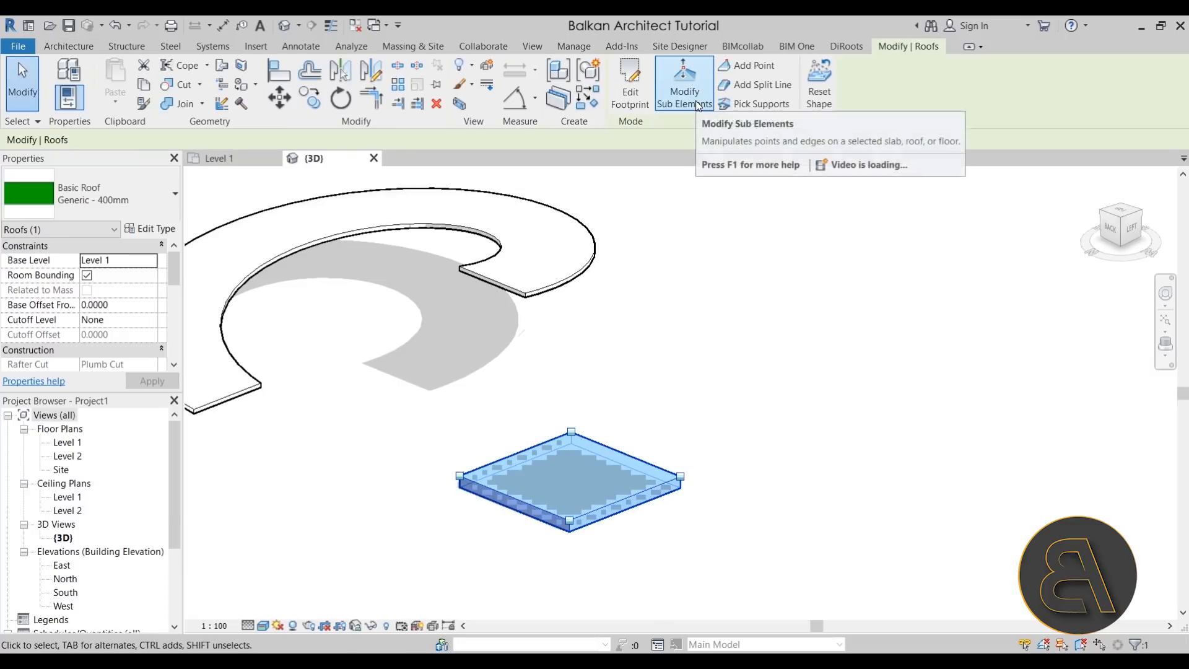
left_click(684, 84)
scroll(610, 475, "up", 2)
left_click(557, 480)
scroll(558, 486, "up", 2)
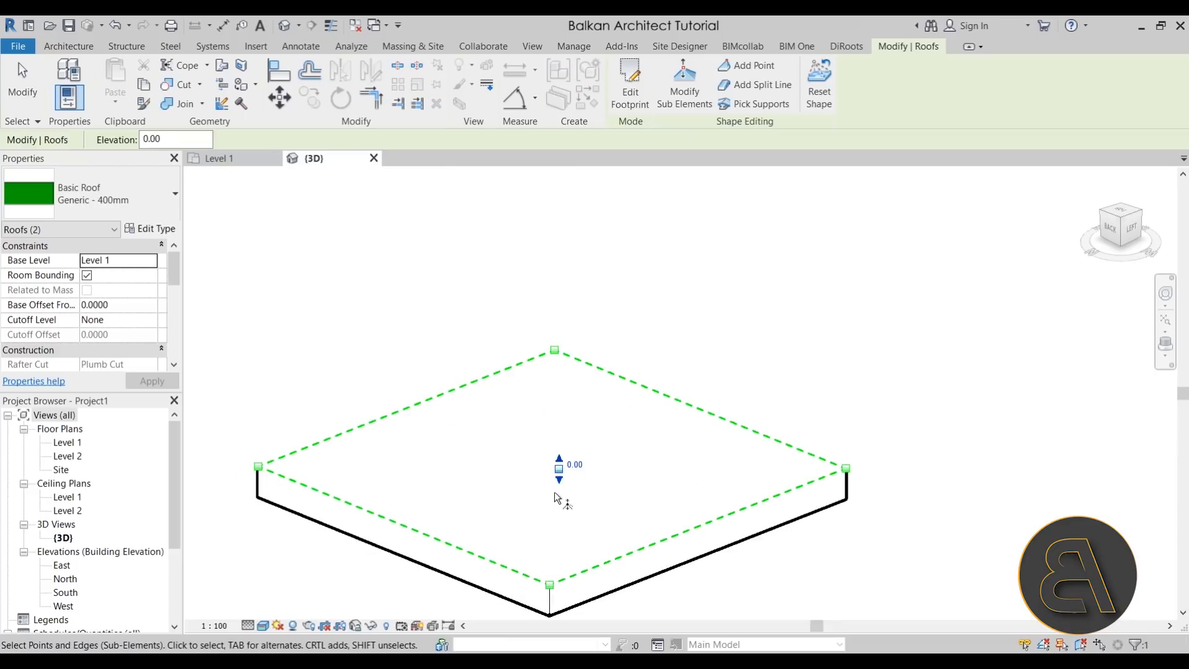
left_click_drag(559, 493, 559, 494)
middle_click_drag(640, 540, 621, 512, "shift")
scroll(582, 512, "up", 3)
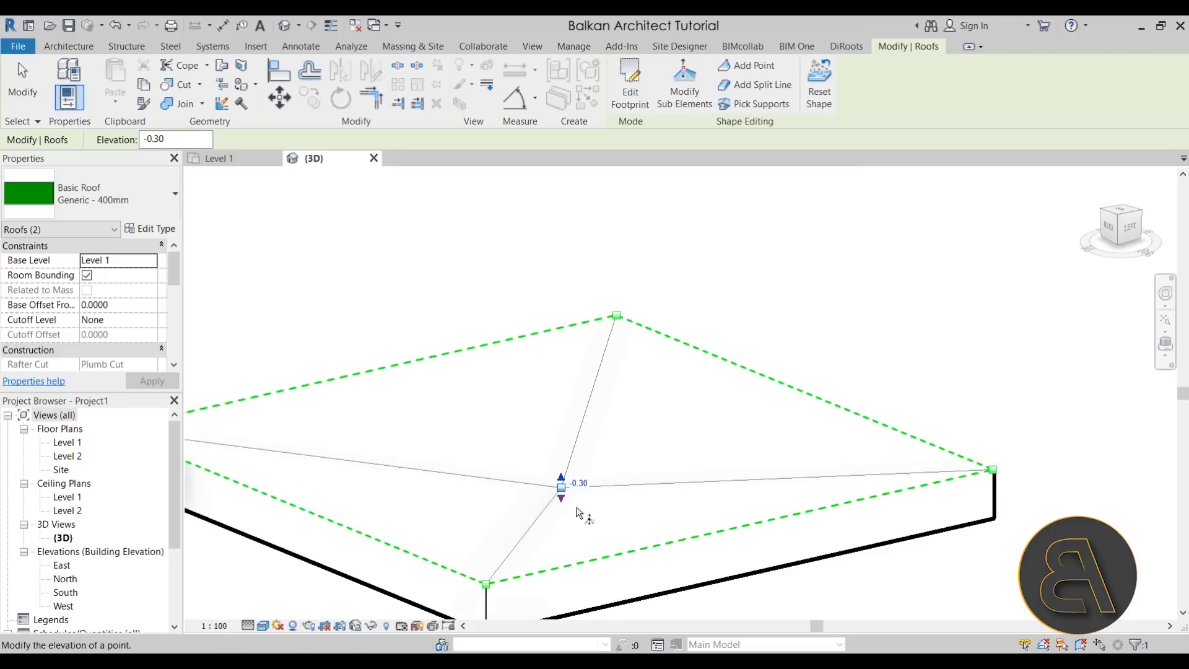
scroll(539, 458, "down", 3)
key("Escape")
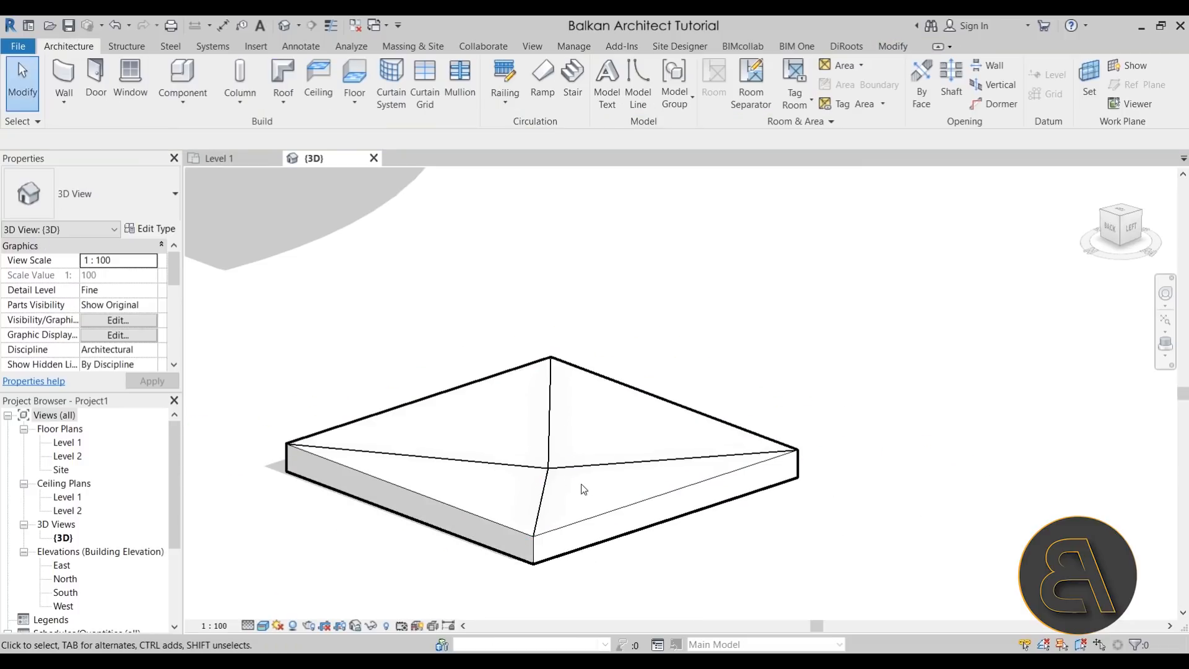
Inspect the shape-edited roof from the side and the layer structure of its Generic - 400mm type, and close the type properties.
left_click(604, 525)
middle_click_drag(602, 523, 538, 447, "shift")
middle_click_drag(458, 485, 645, 514, "shift")
left_click(611, 507)
left_click(603, 495)
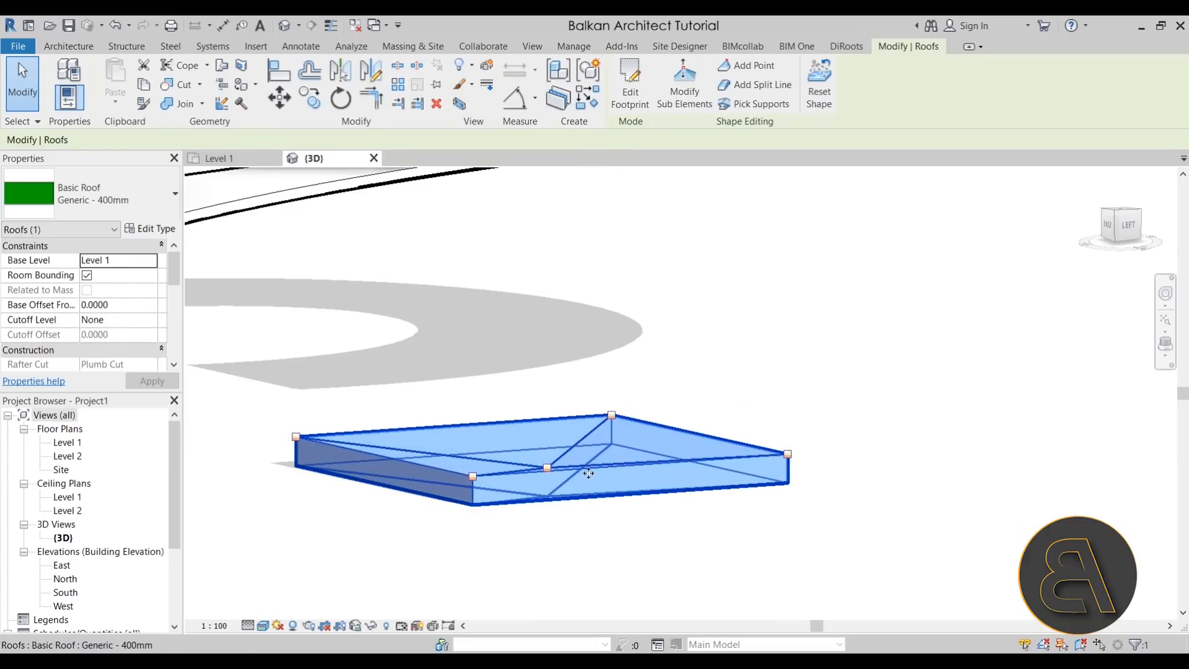
middle_click_drag(689, 454, 577, 342)
left_click(155, 229)
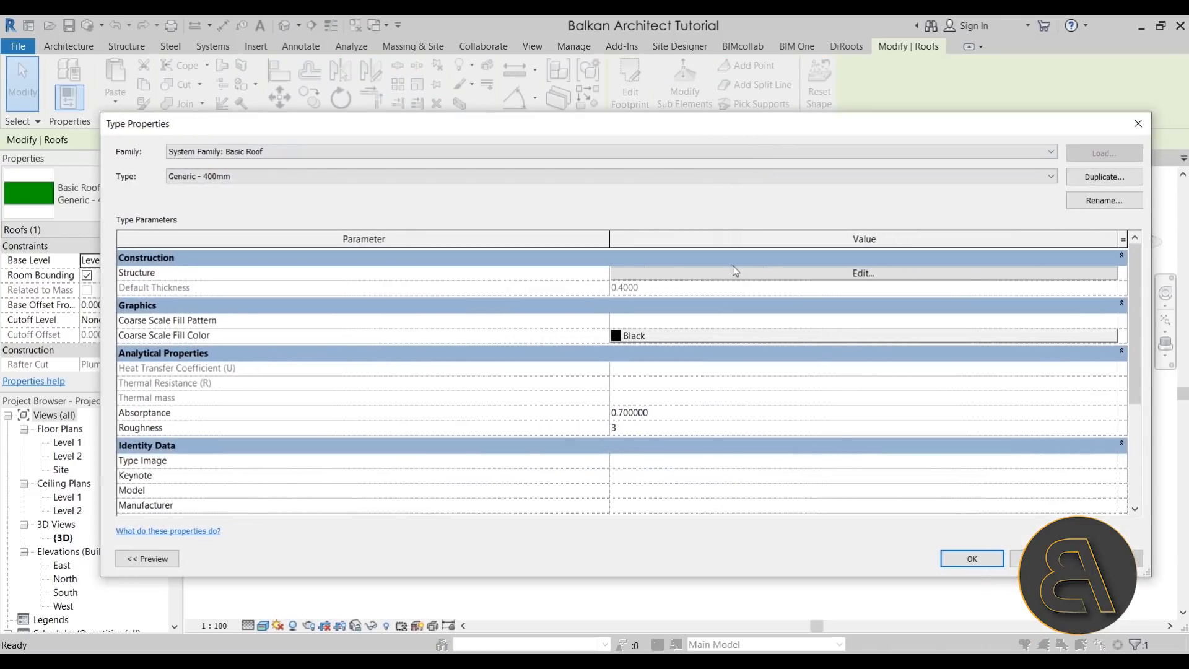
left_click(648, 273)
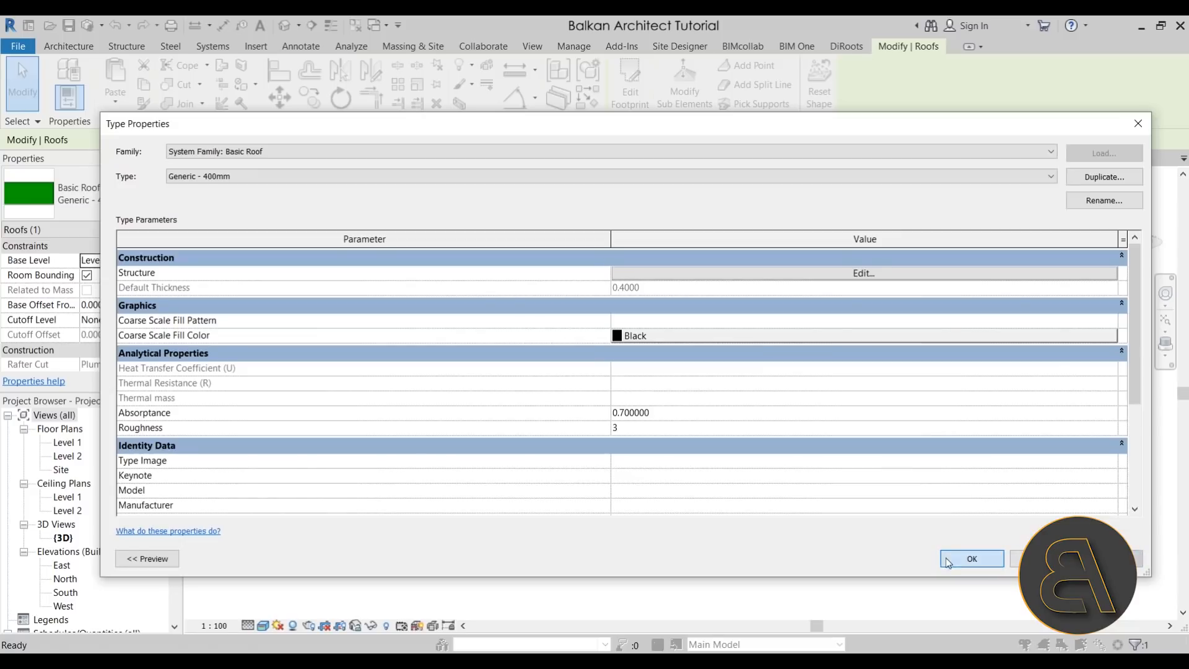
left_click(945, 558)
Examine the lowered centre of the roof and the curved ramp floor in the 3D view.
left_click(700, 483)
left_click(643, 461)
middle_click_drag(645, 460, 735, 555, "shift")
left_click(651, 466)
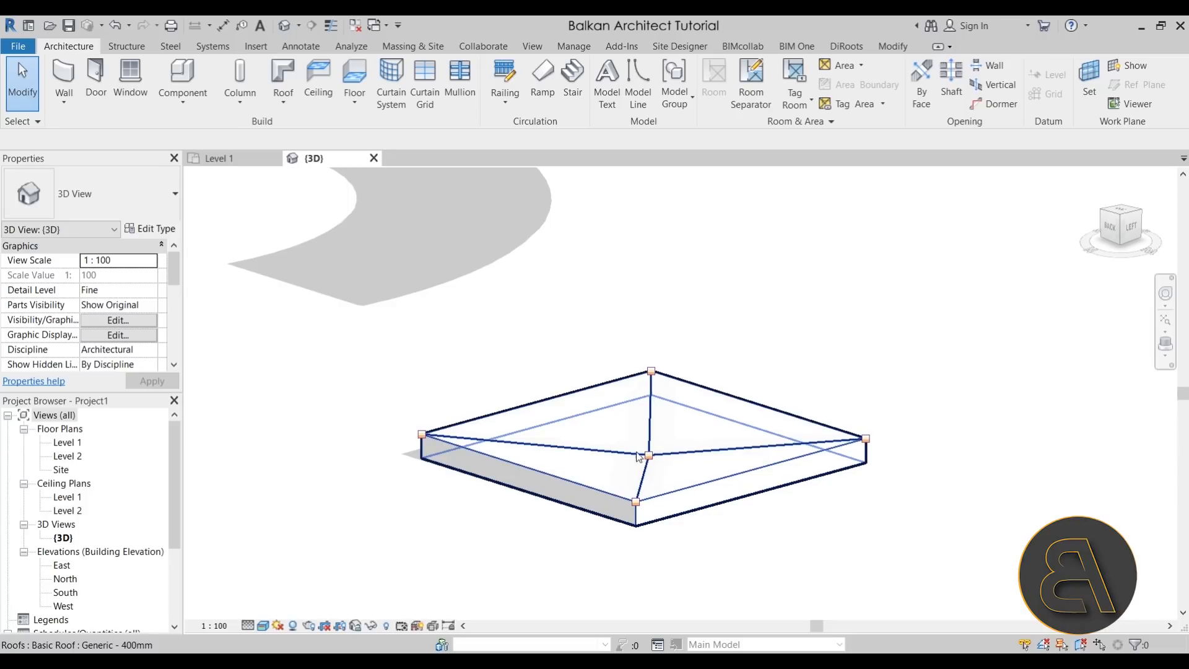
mouse_move(638, 456)
middle_mouse_down("shift")
mouse_move(652, 419)
mouse_move(605, 425)
mouse_move(631, 450)
middle_mouse_up("shift")
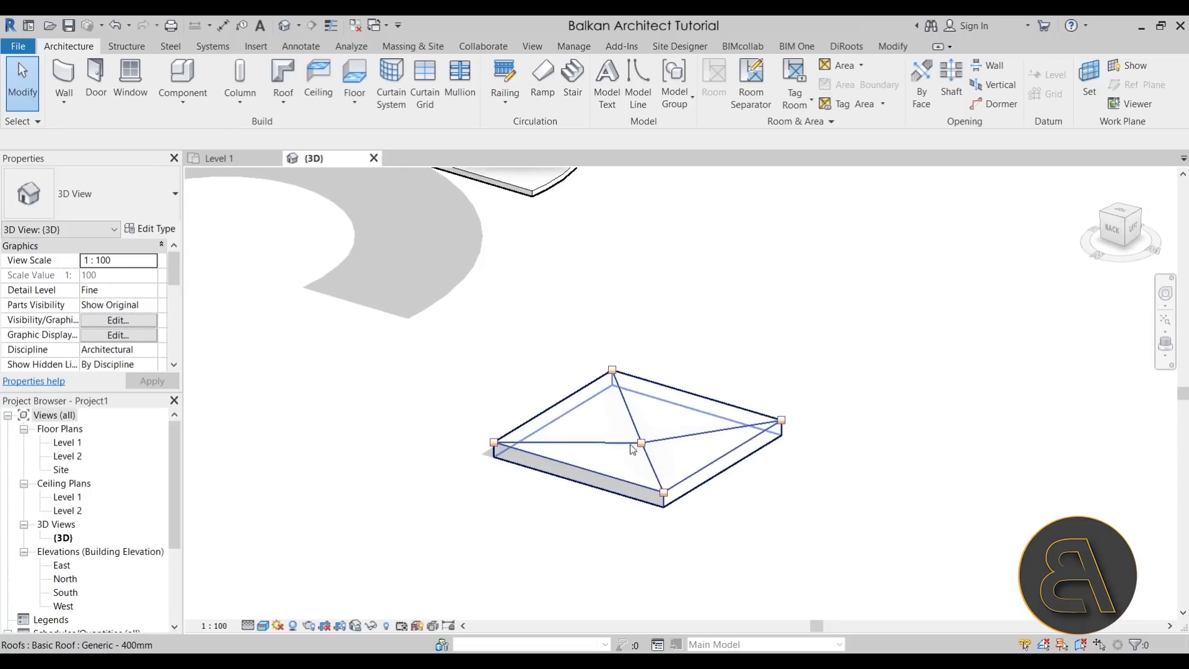
scroll(662, 441, "down", 2)
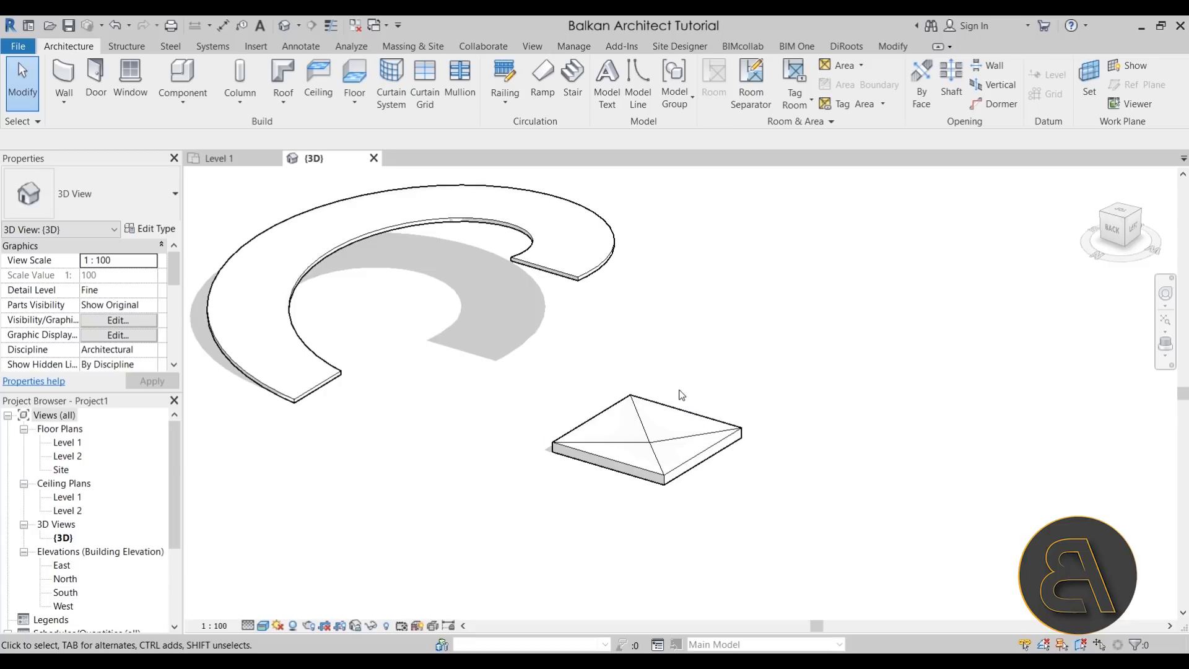
left_click(596, 265)
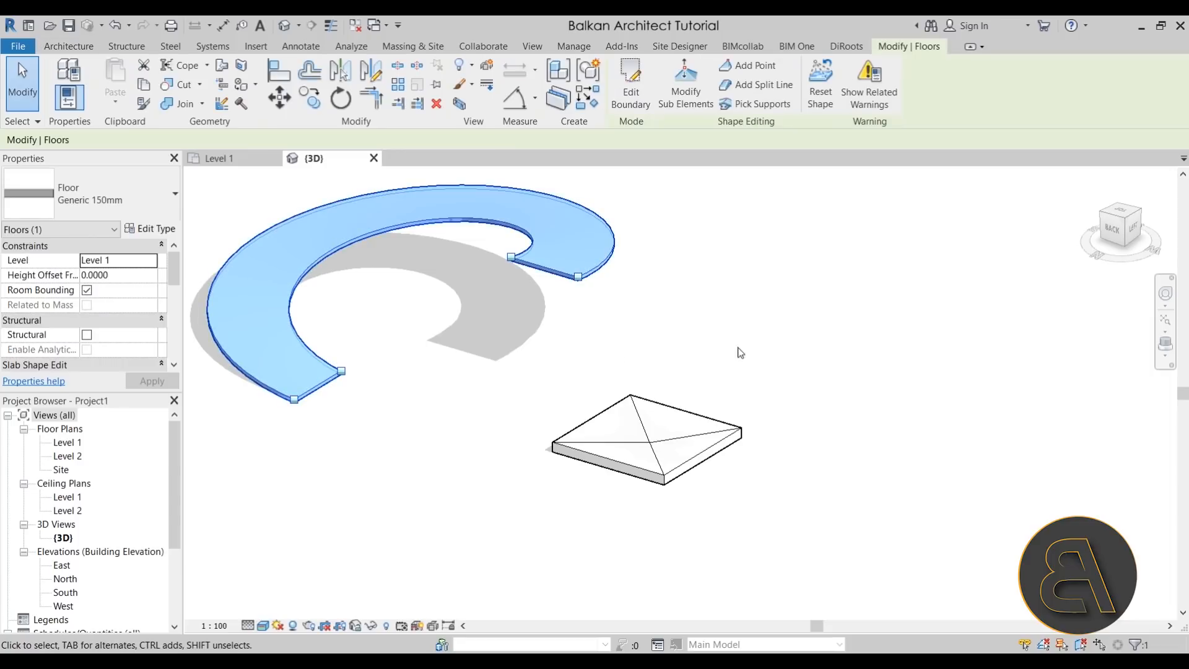
left_click(550, 327)
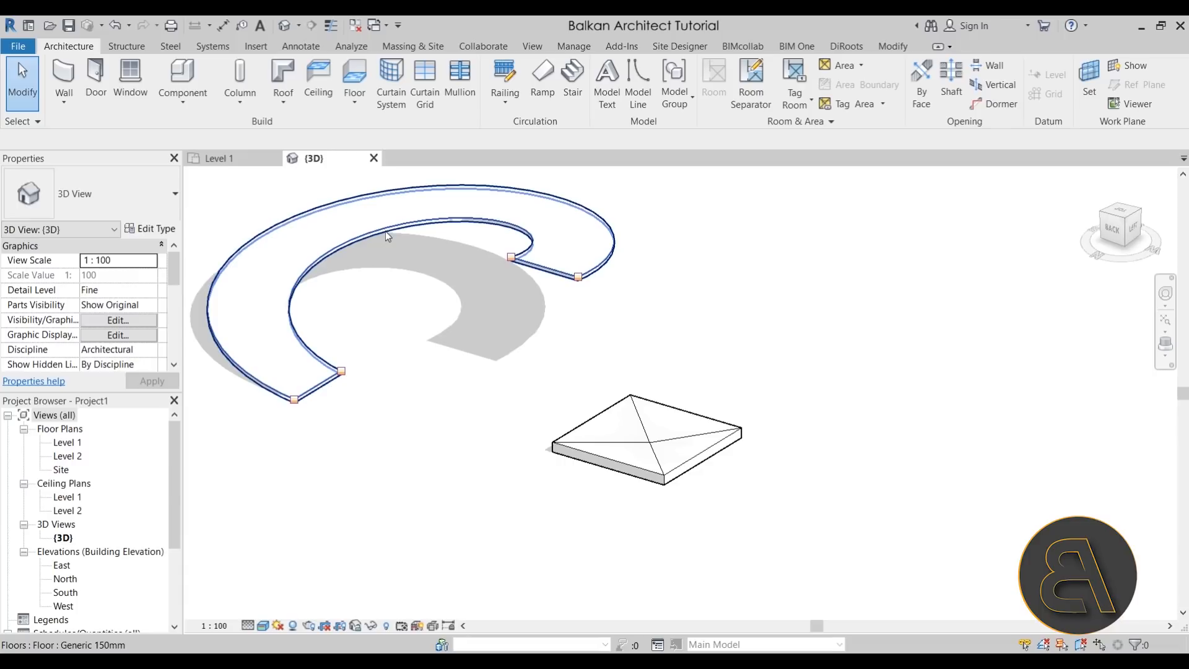
left_click(329, 250)
scroll(565, 451, "down", 2)
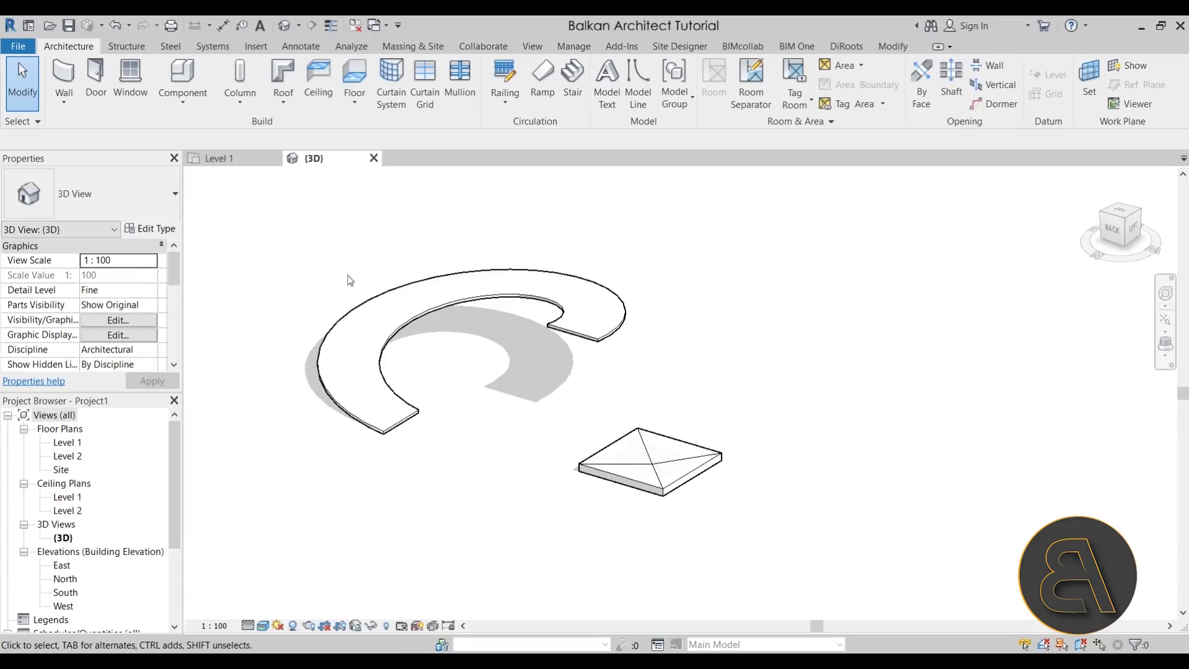
left_click(591, 330)
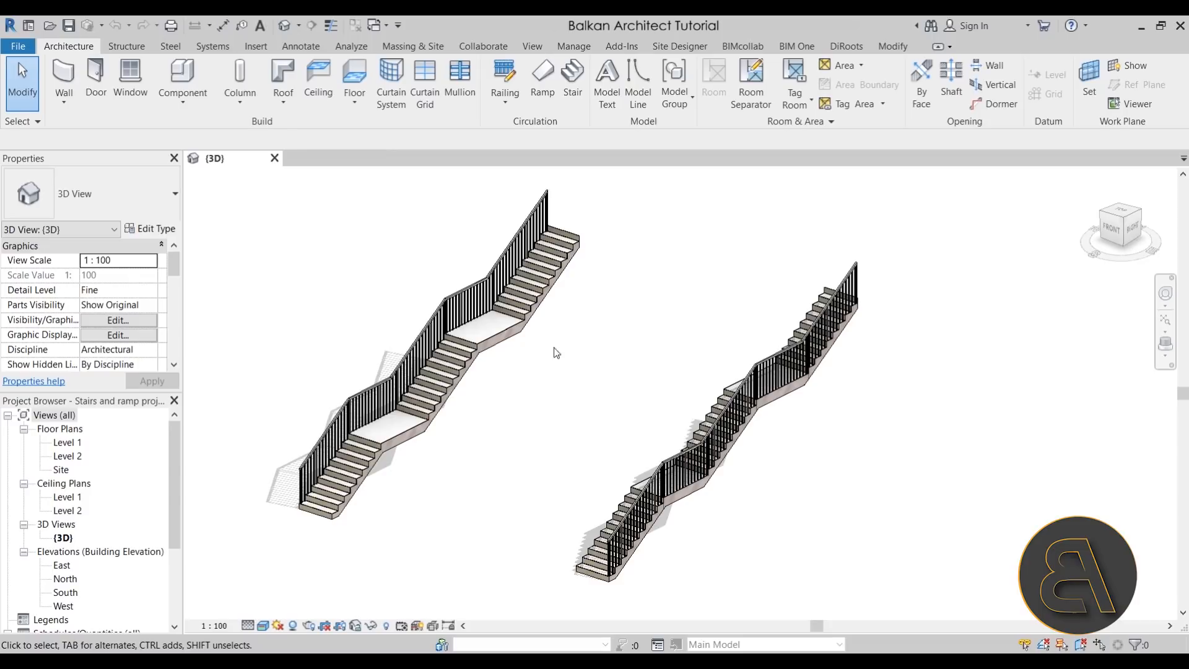
In the stairs and ramp project, examine the two staircases in the 3D view and on the Level 2 and Level 1 floor plans.
middle_click_drag(552, 396, 589, 480, "shift")
middle_click_drag(591, 588, 620, 524)
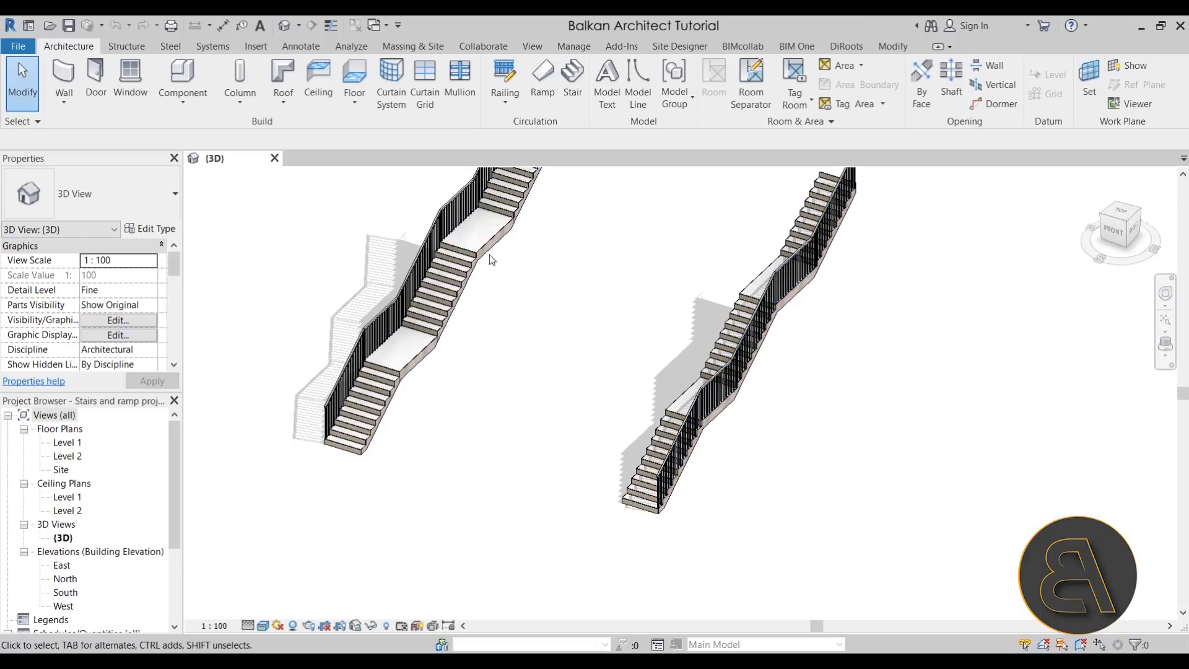
middle_click_drag(756, 259, 590, 357, "shift")
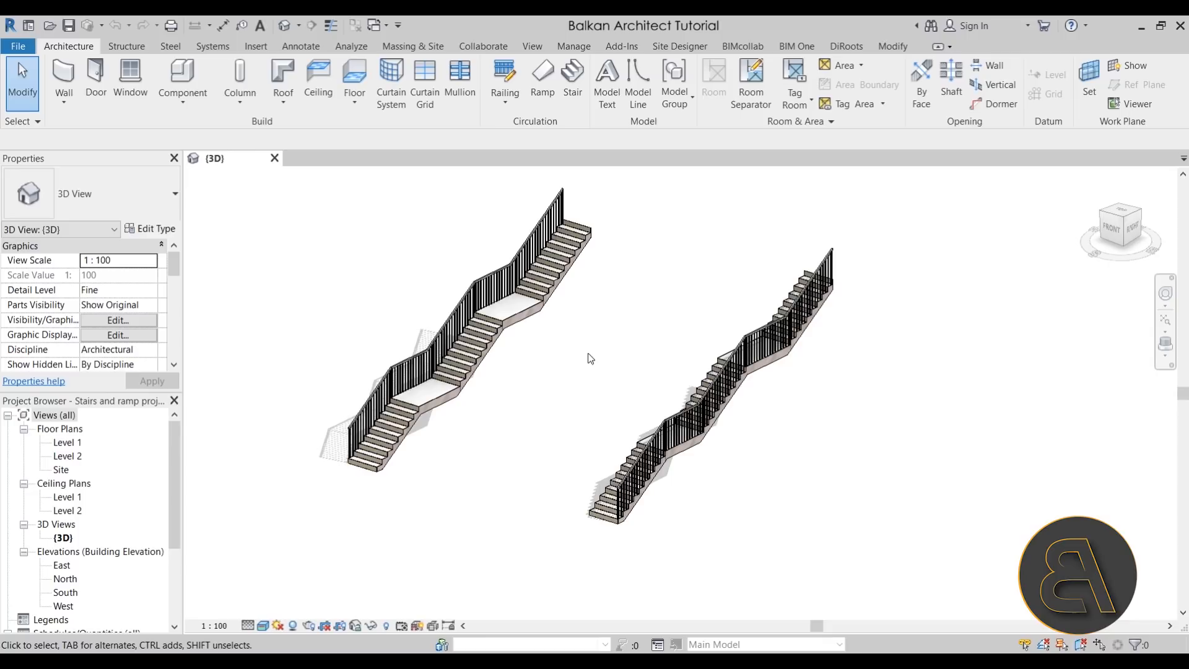
middle_click_drag(552, 411, 557, 446, "shift")
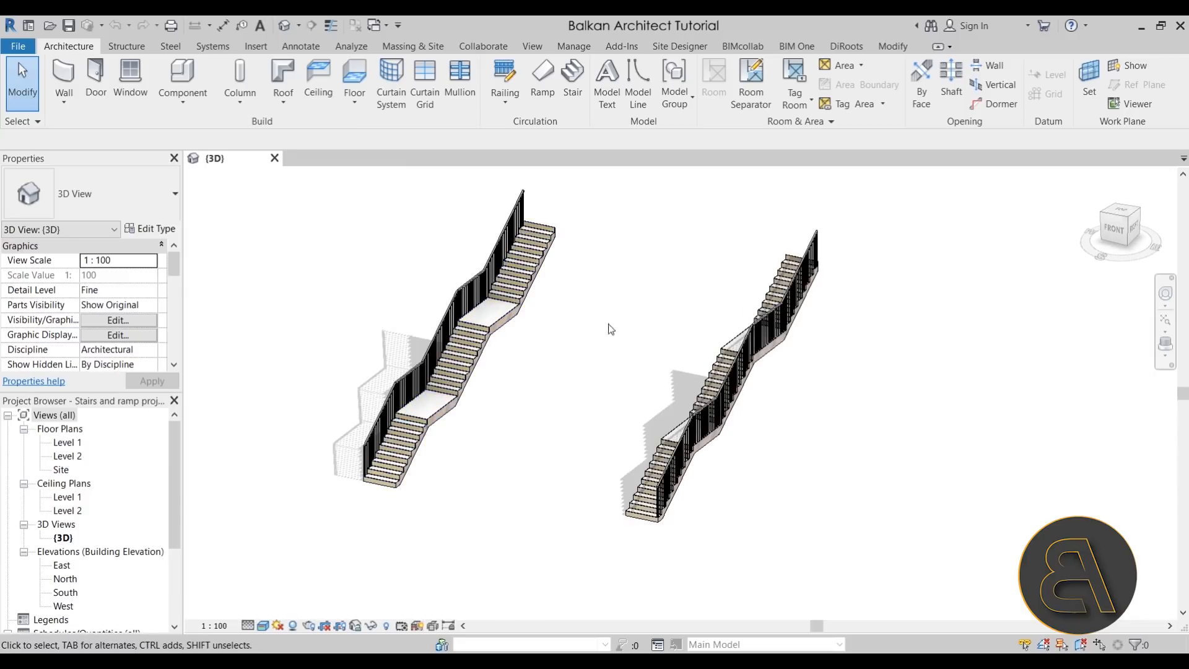
middle_click_drag(603, 405, 564, 416, "shift")
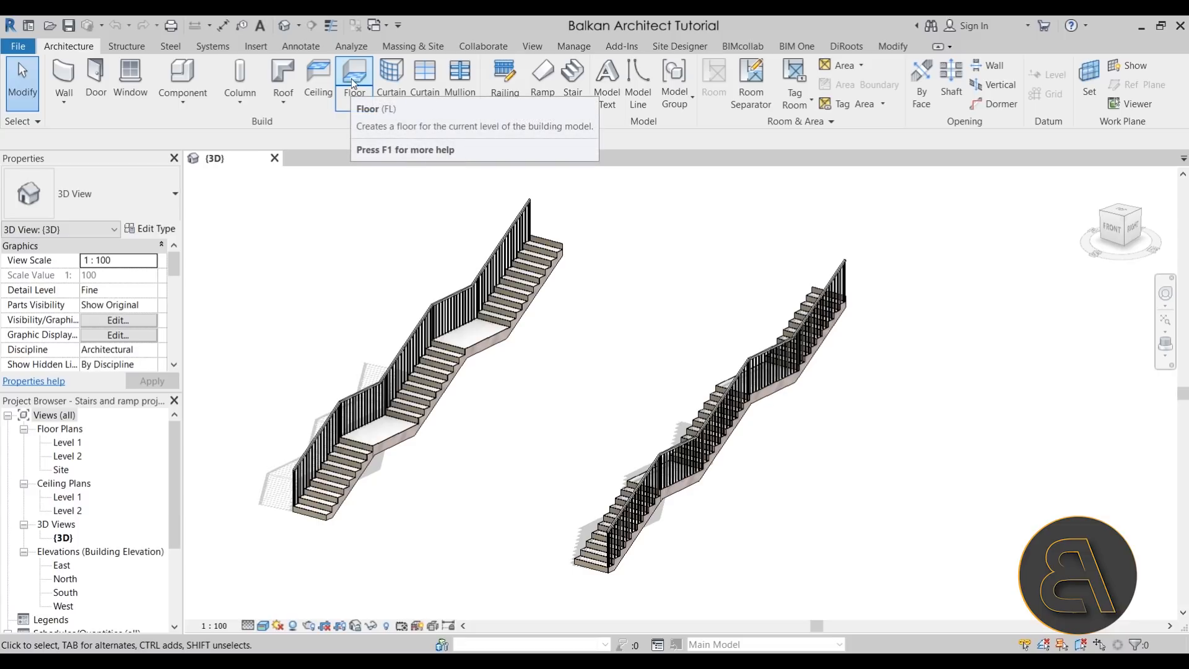
double_click(68, 456)
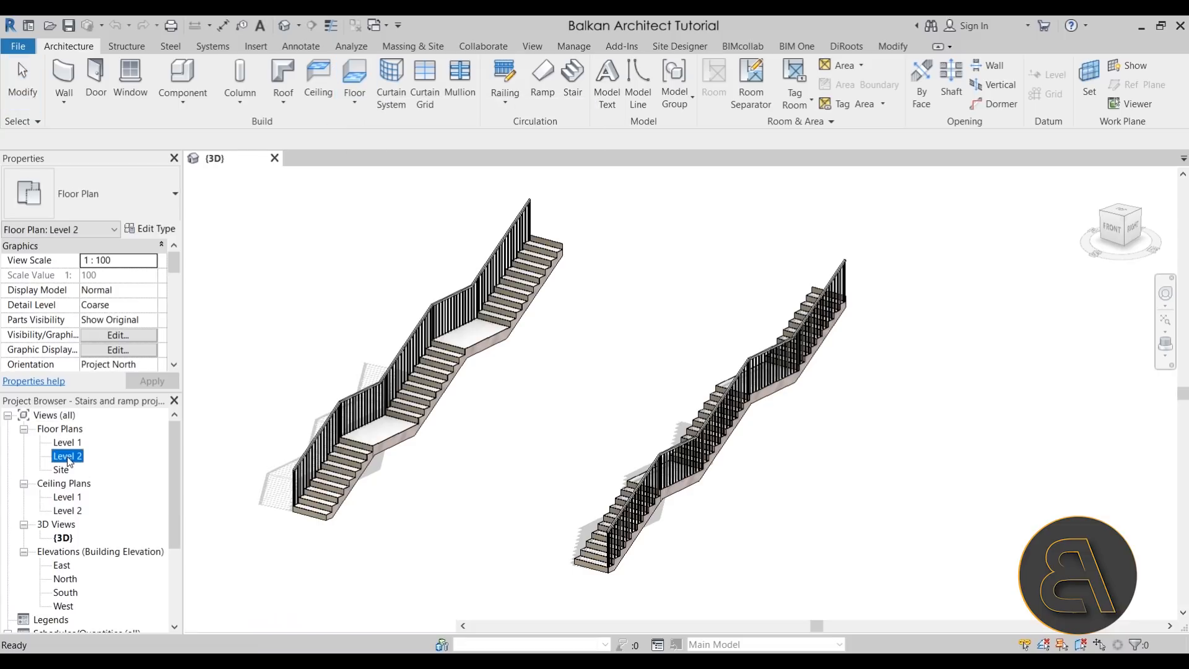
scroll(641, 391, "up", 4)
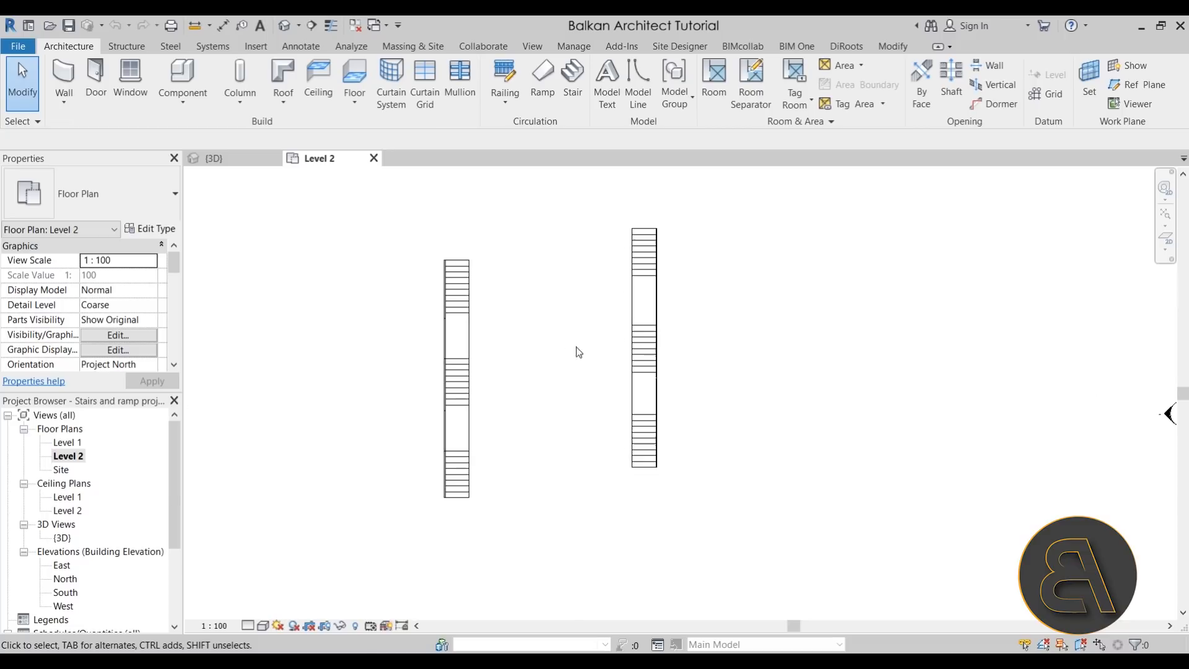
double_click(67, 442)
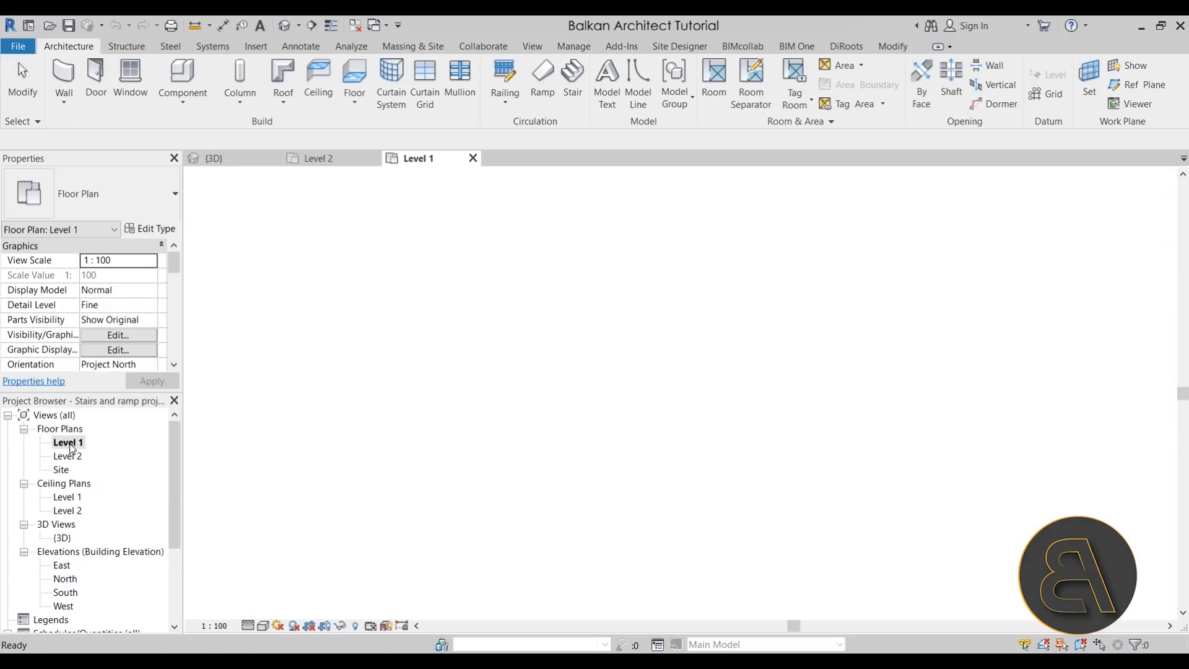
scroll(518, 366, "up", 2)
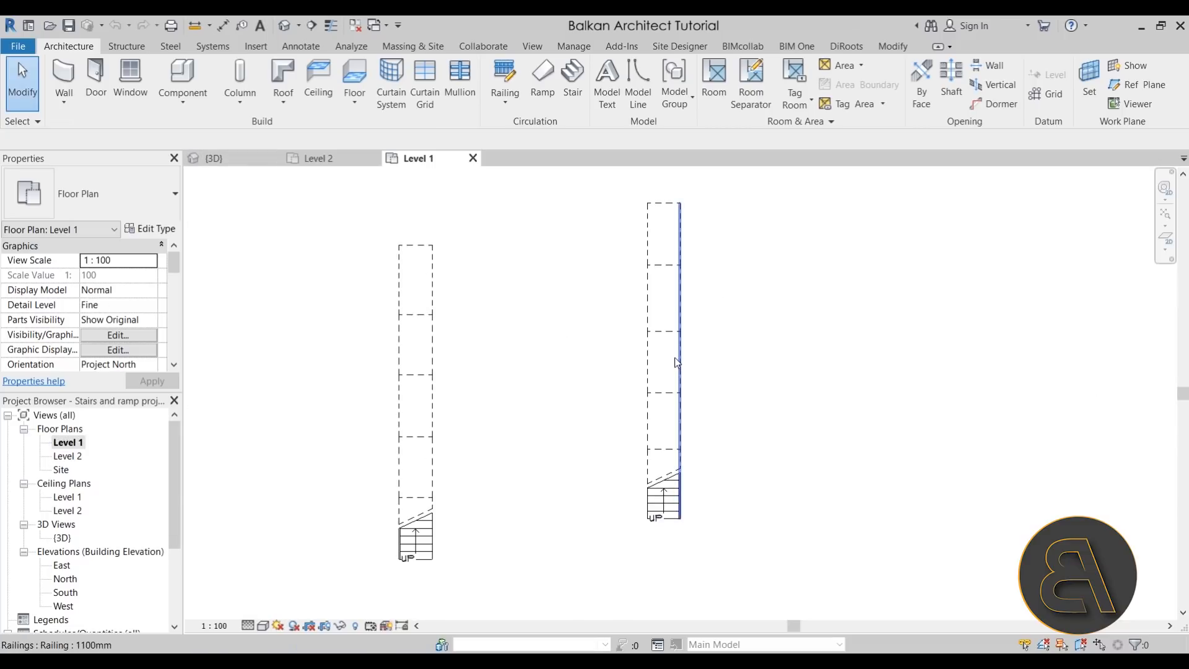
middle_click_drag(843, 446, 828, 460)
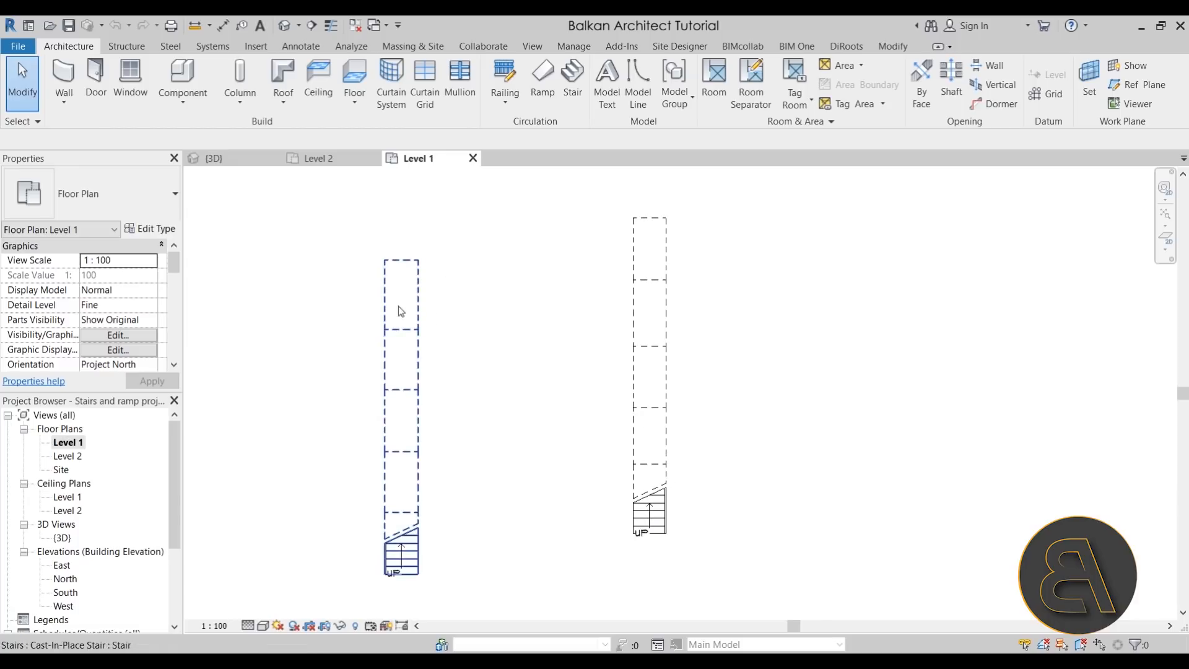
On Level 2, create a rectangular Generic 150mm floor of 7.8 by 12.9 m filling the space between the two staircases.
left_click(297, 159)
scroll(561, 344, "up", 1)
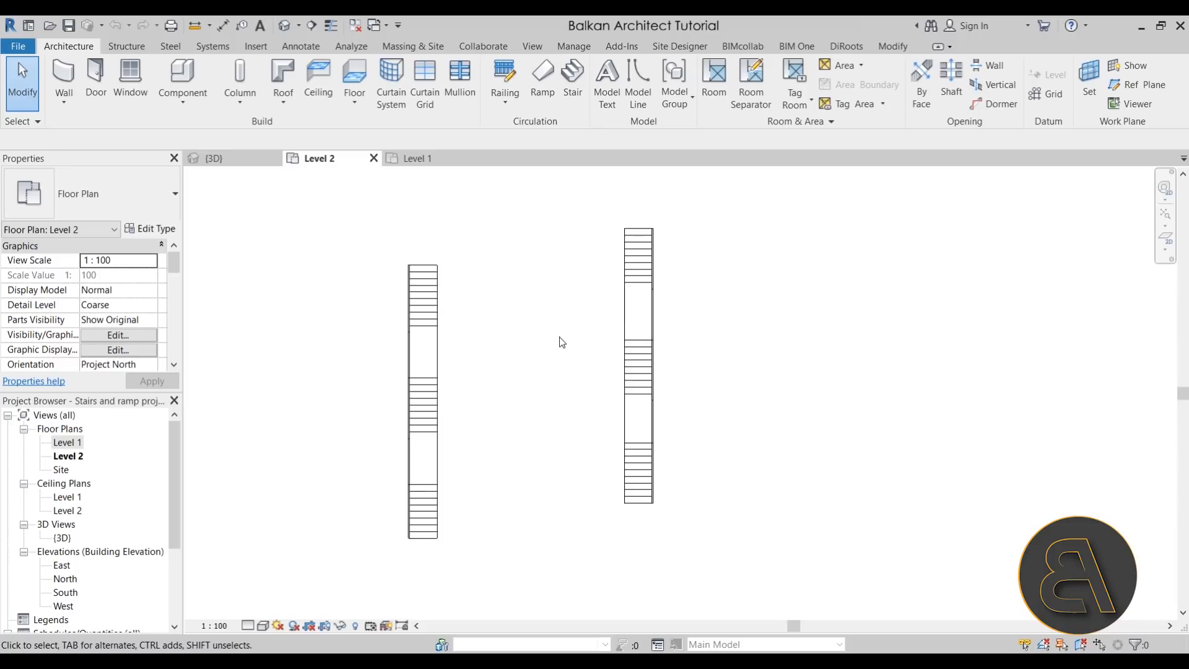
left_click(354, 77)
left_click(754, 66)
left_click(437, 538)
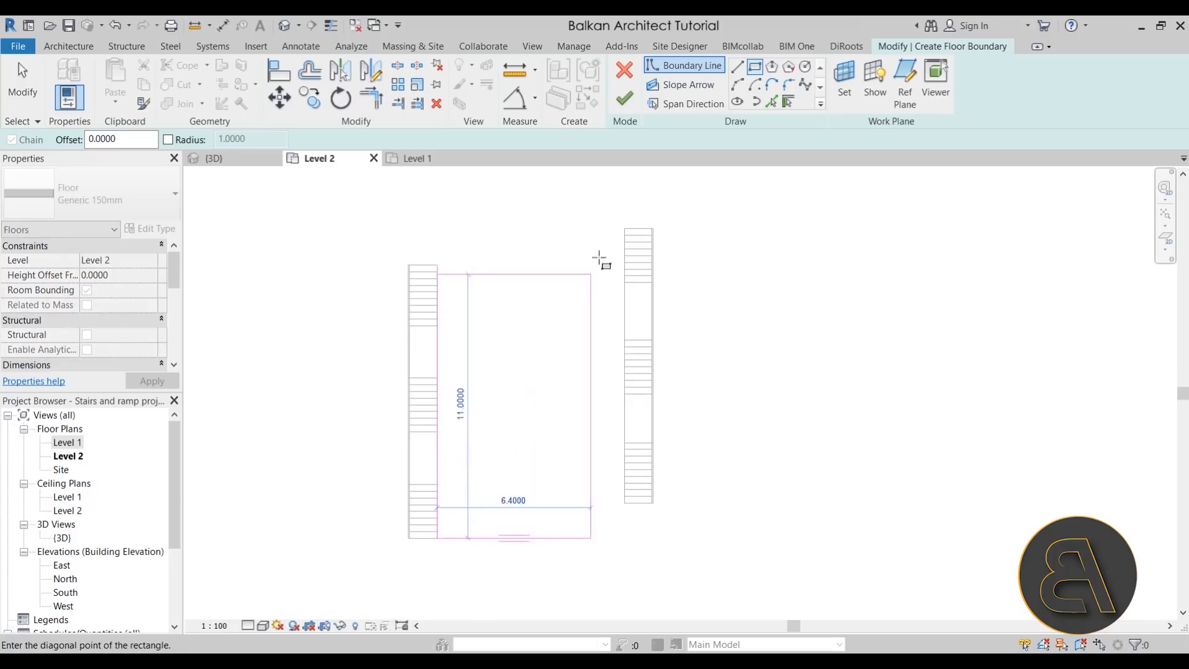
left_click(624, 228)
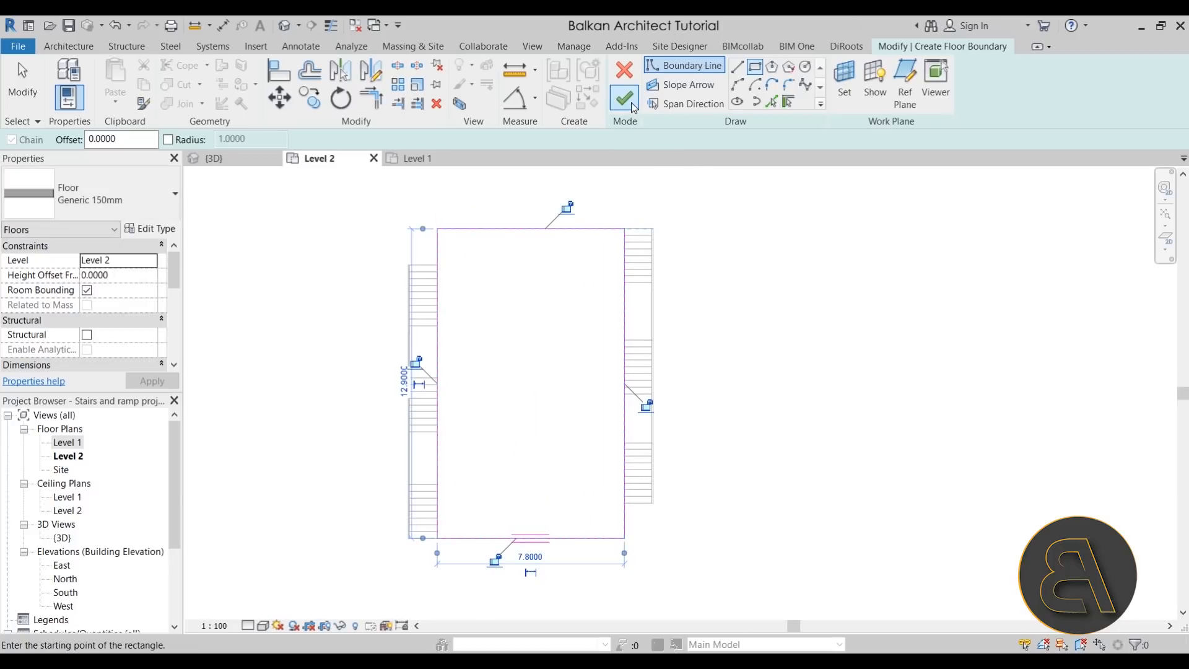
left_click(625, 99)
left_click(781, 428)
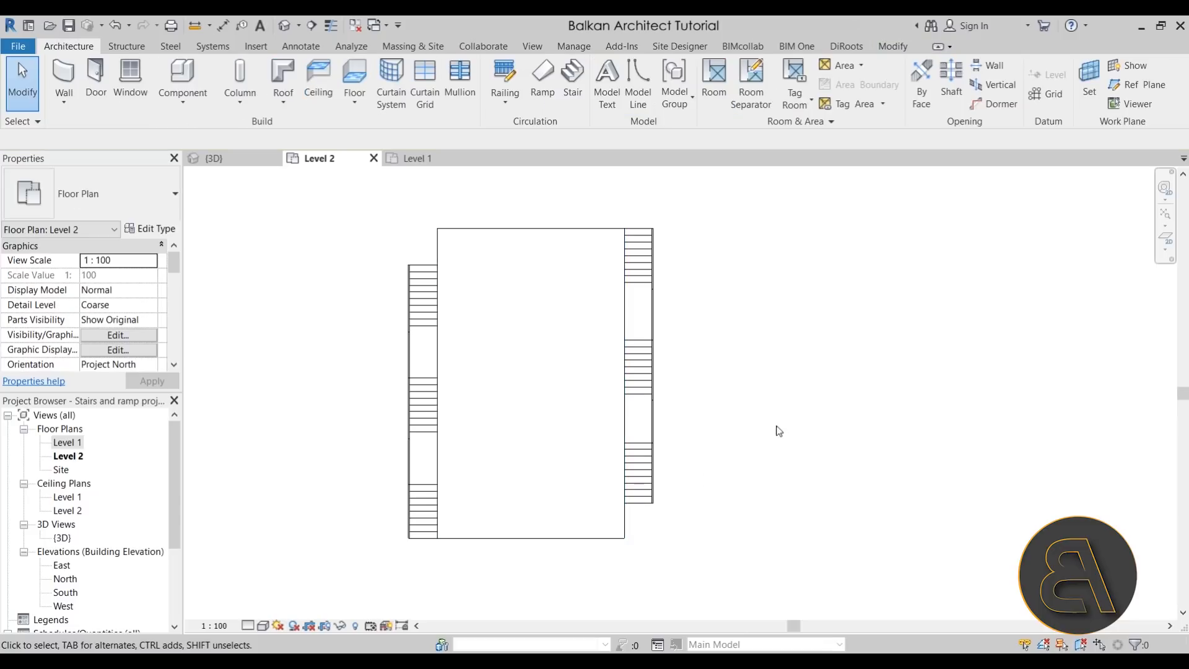
Add a split line on the floor from its lower-right corner to the end of the left staircase's first flight.
left_click(564, 539)
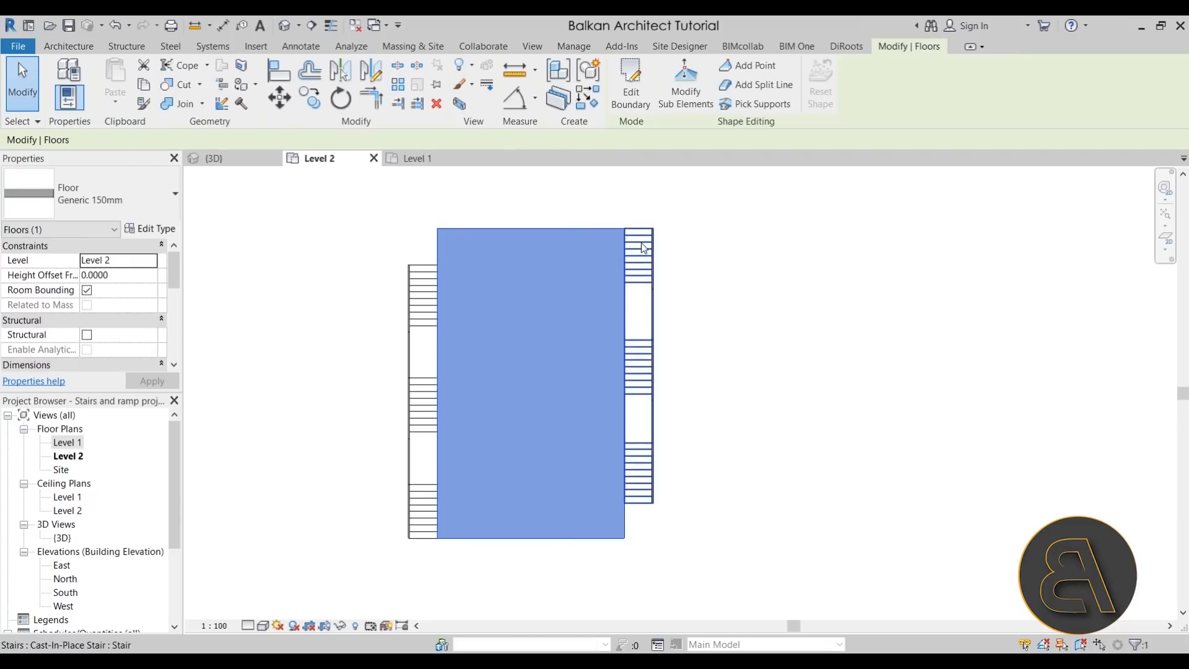
left_click(685, 87)
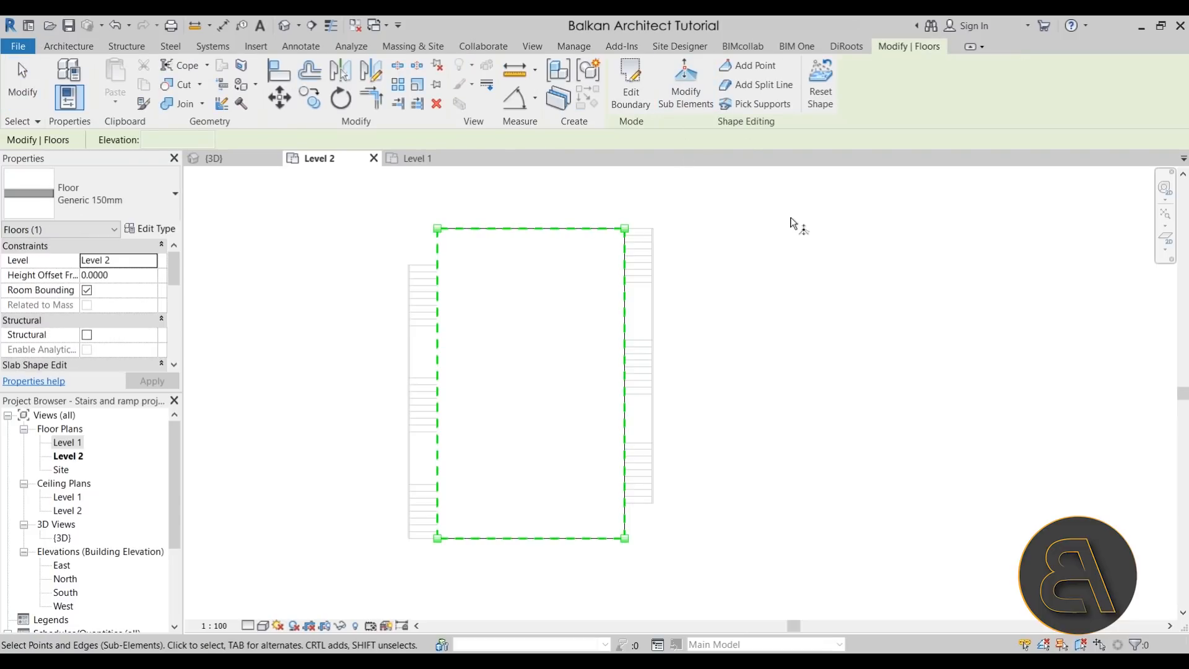
left_click(747, 86)
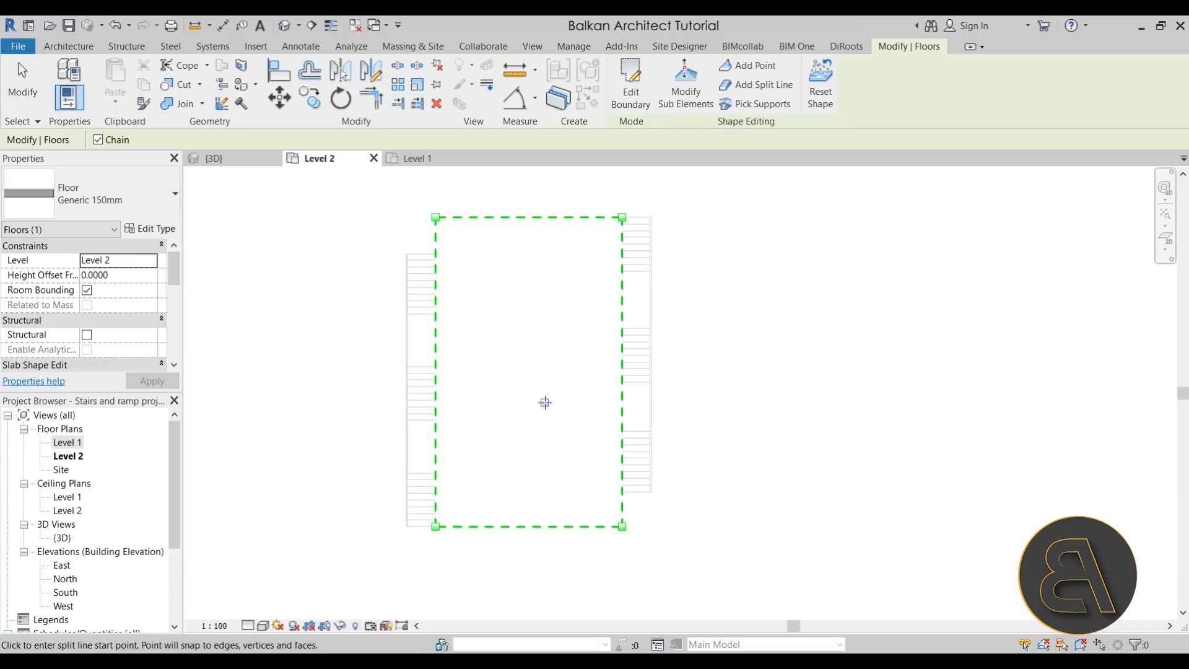
left_click(621, 526)
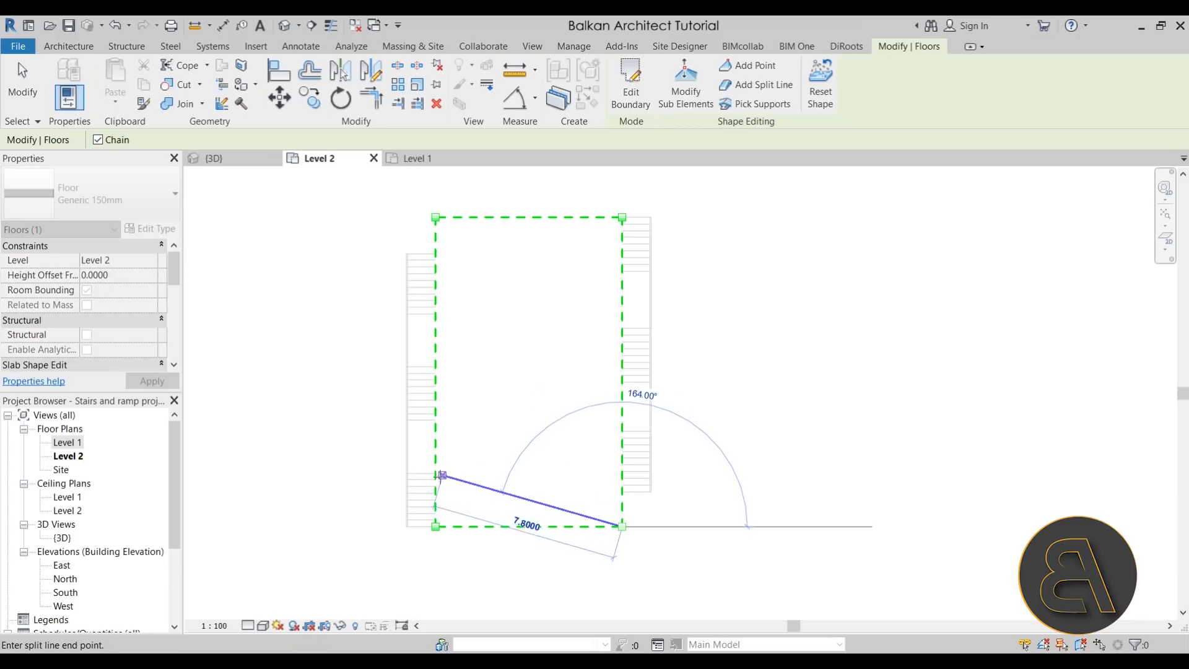
left_click(435, 473)
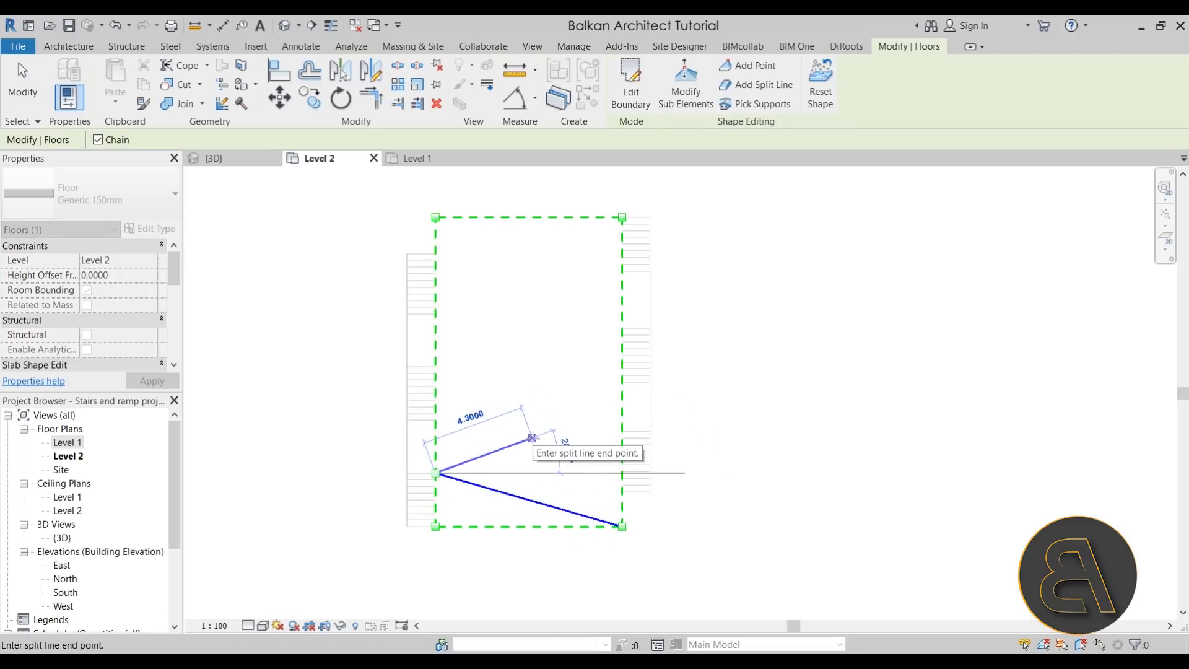
key("Escape")
key("Escape")
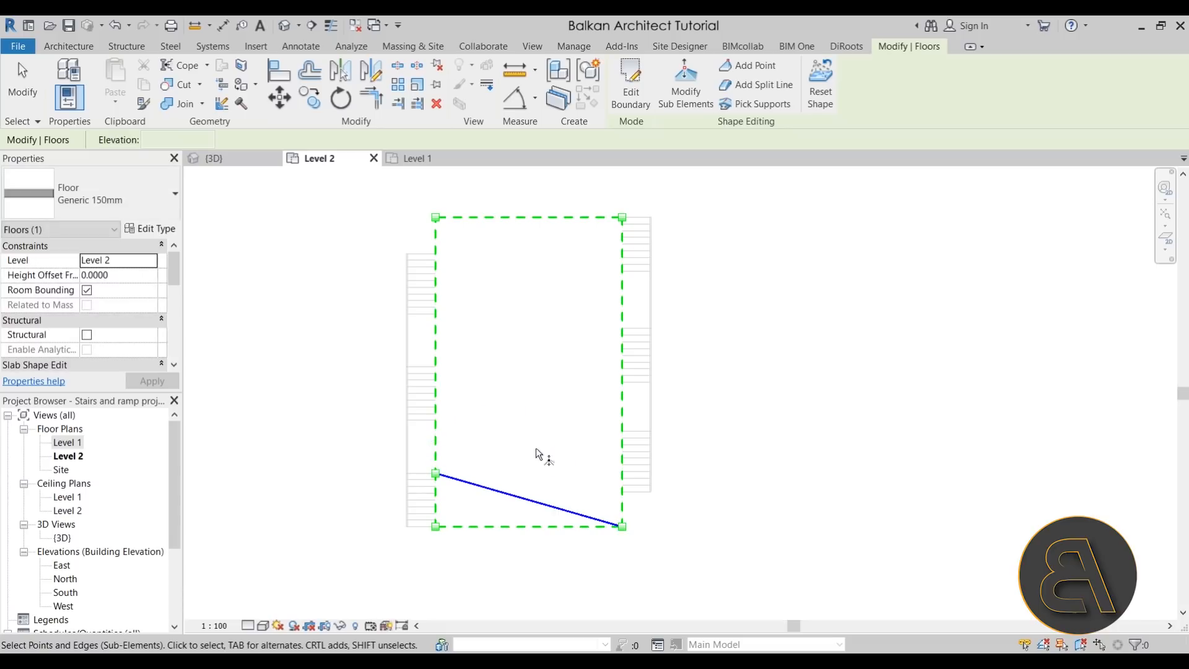
Add chained split lines from the start of the right staircase's first flight to the middle of the left staircase's first landing and back to that flight's end.
left_click(759, 85)
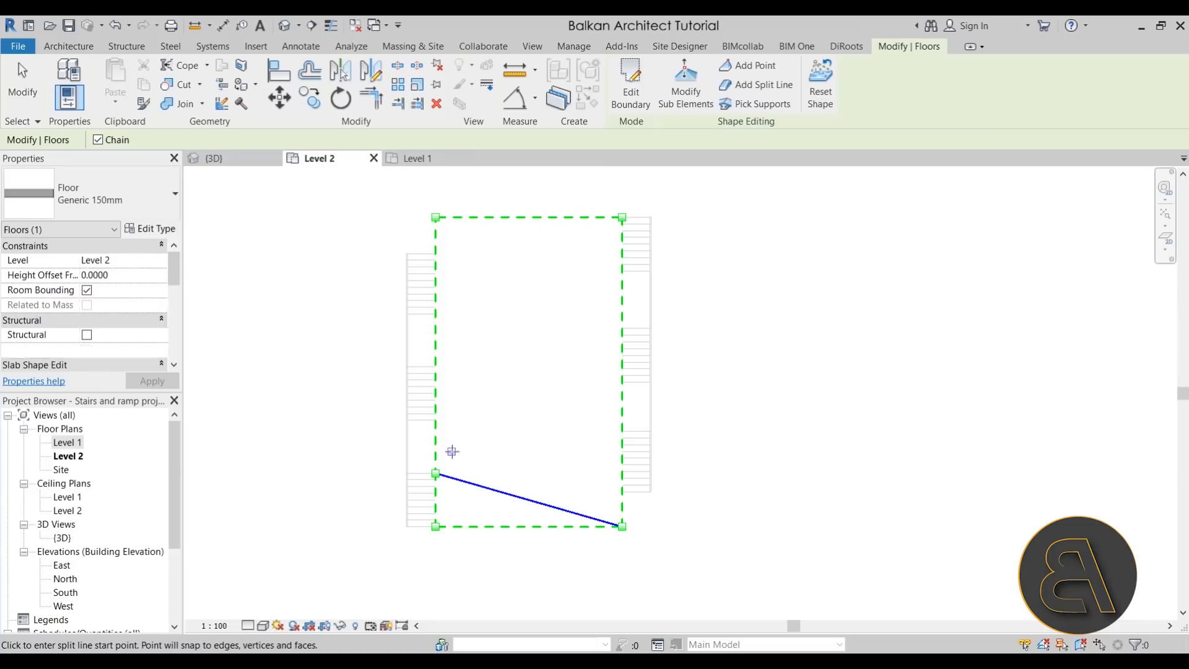
scroll(423, 455, "up", 2)
middle_click_drag(507, 467, 560, 448)
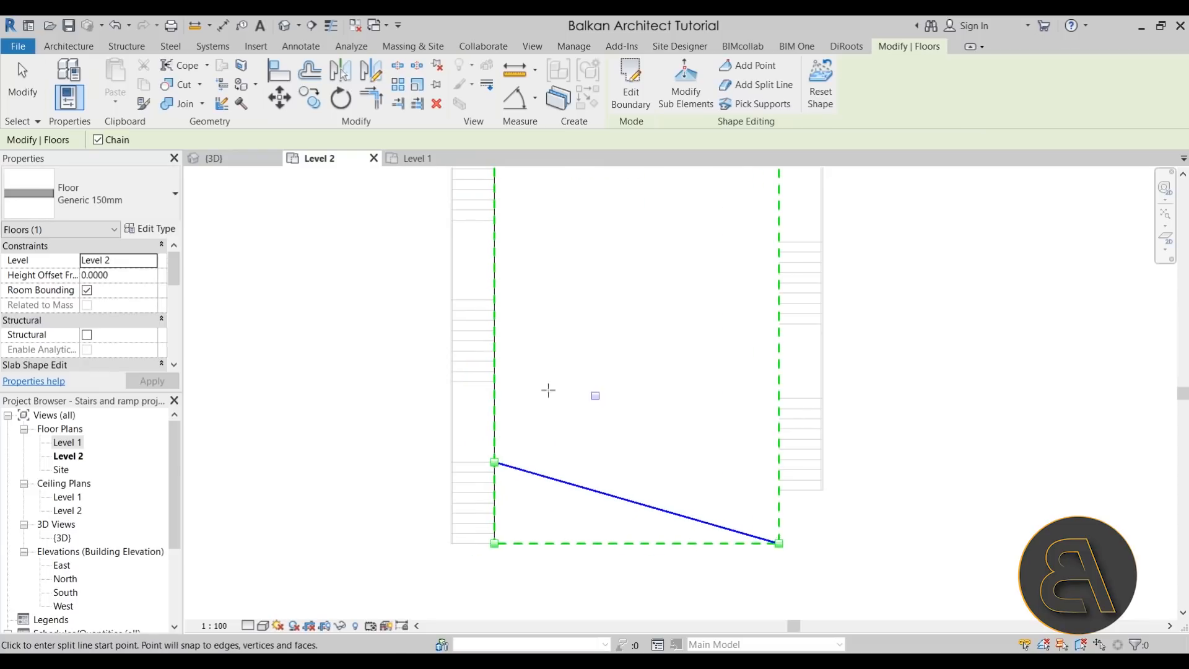
left_click(779, 491)
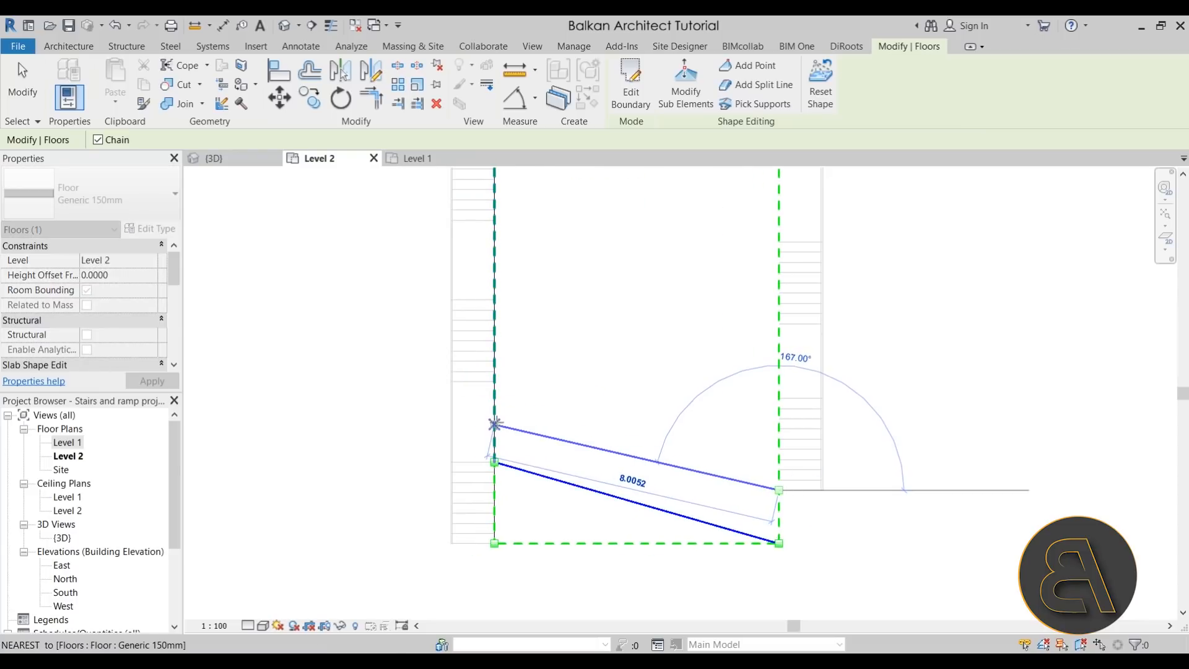
left_click(494, 419)
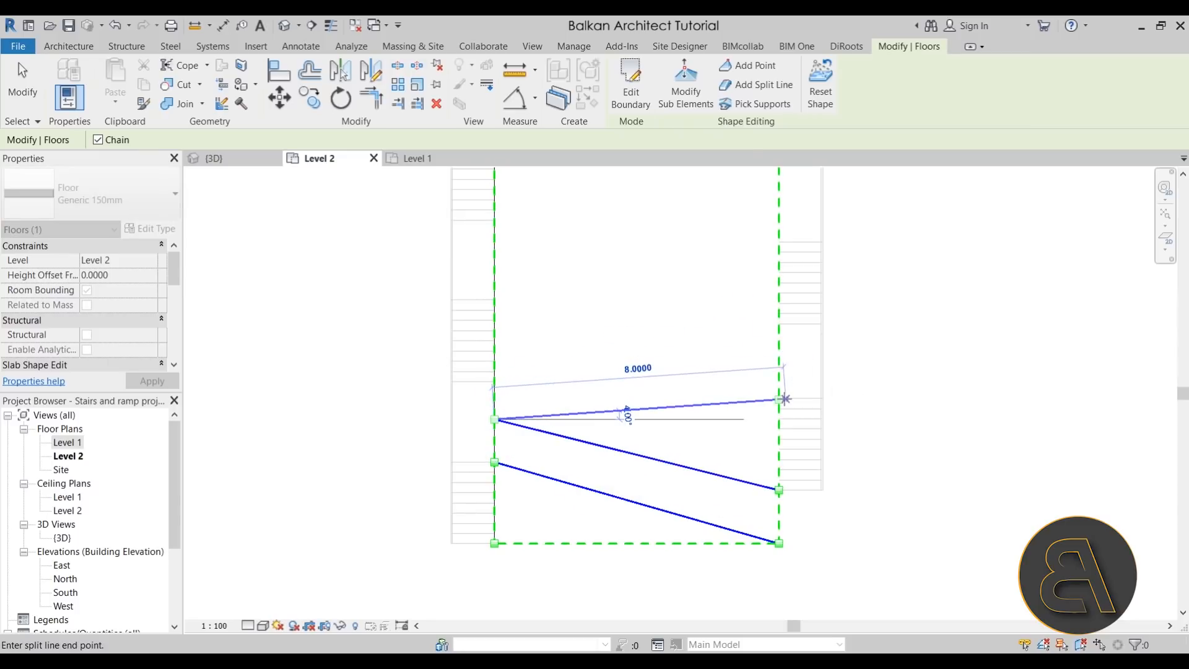
scroll(779, 396, "up", 2)
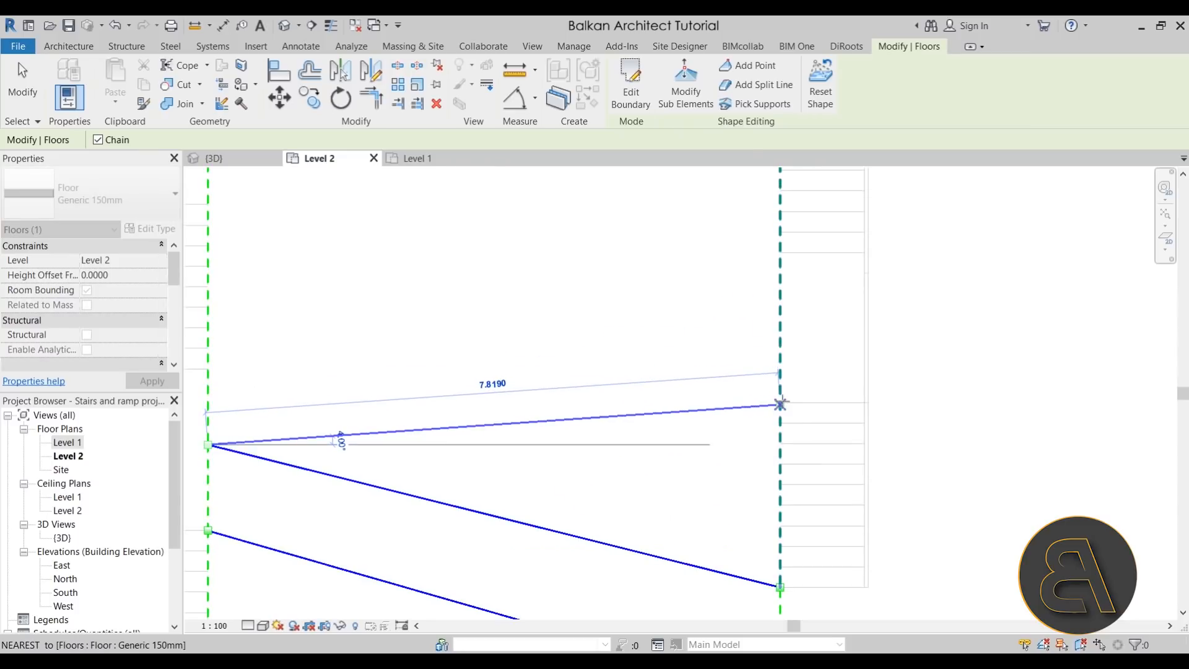
left_click(778, 403)
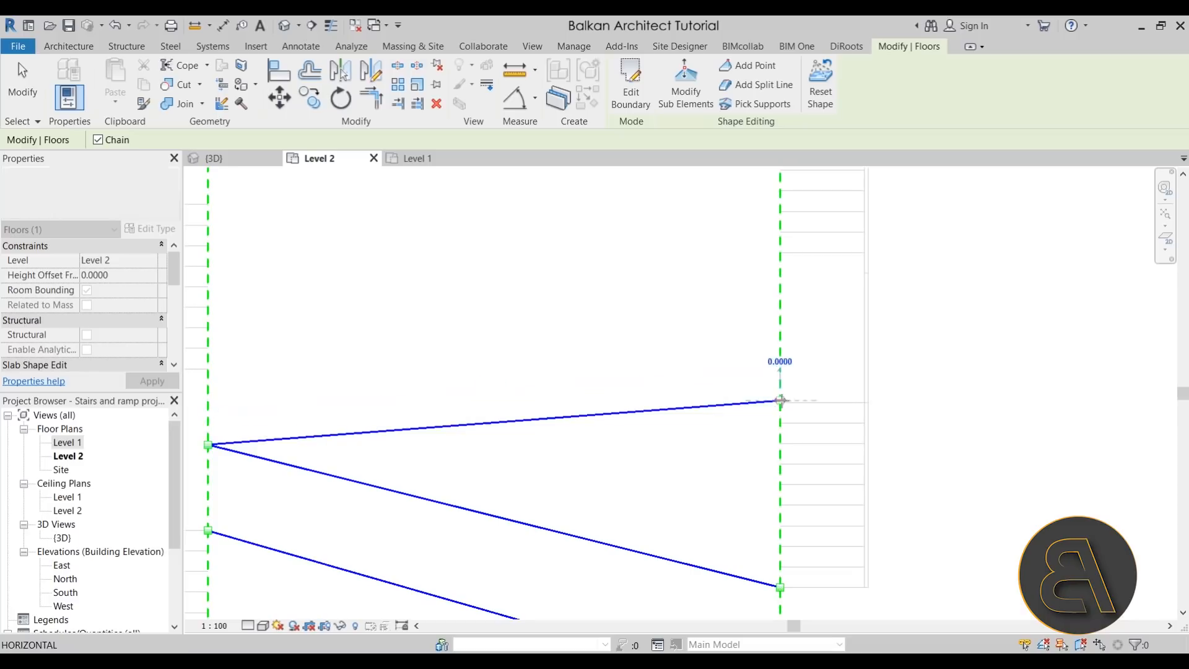
key("Escape")
key("Escape")
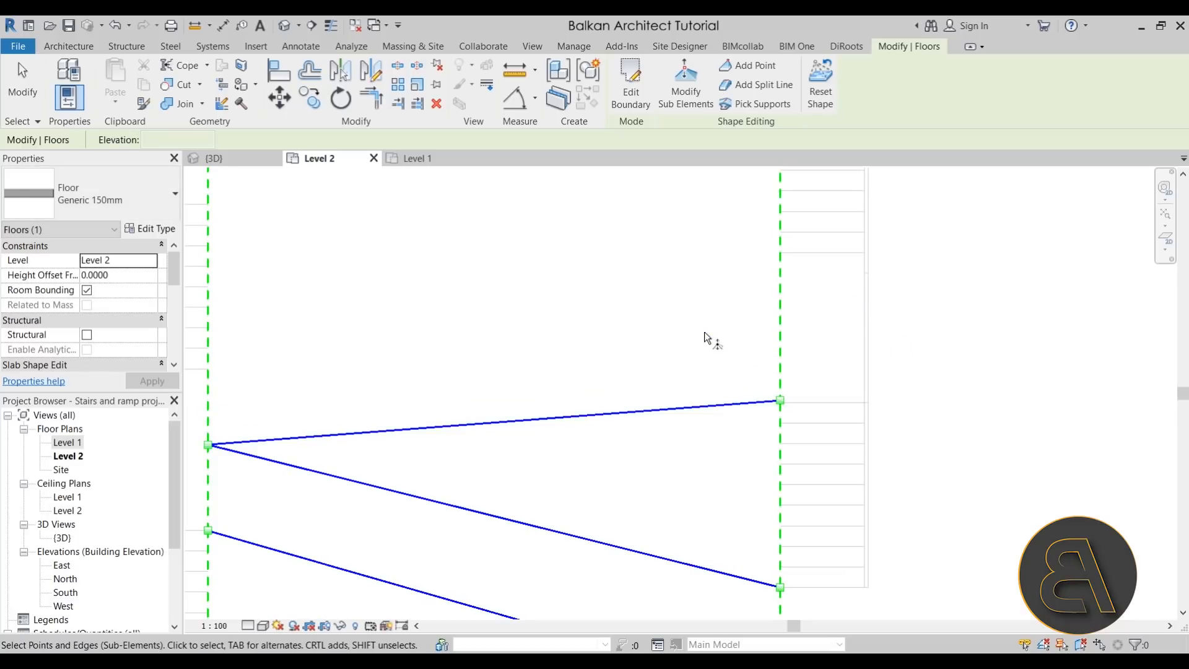
Add chained split lines from the start of the left staircase's second flight to the middle of the right staircase's first landing and back to that flight's end.
middle_click_drag(488, 327, 627, 335)
left_click(763, 86)
left_click(346, 376)
left_click(918, 332)
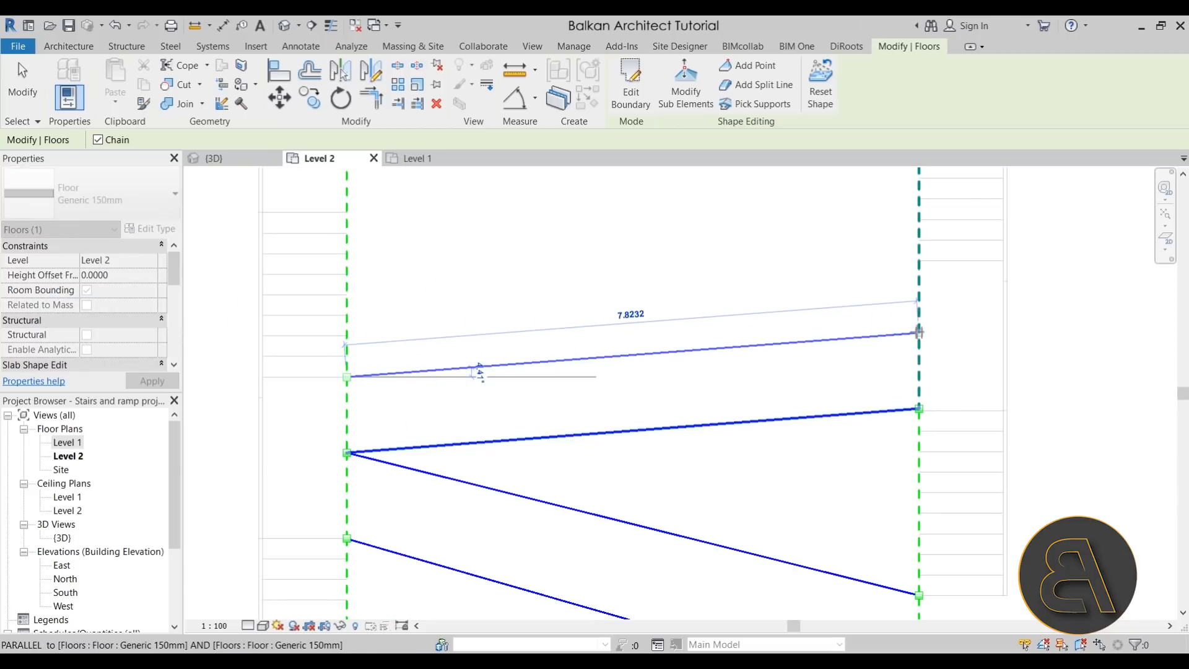
middle_click_drag(411, 215, 449, 275)
left_click(385, 271)
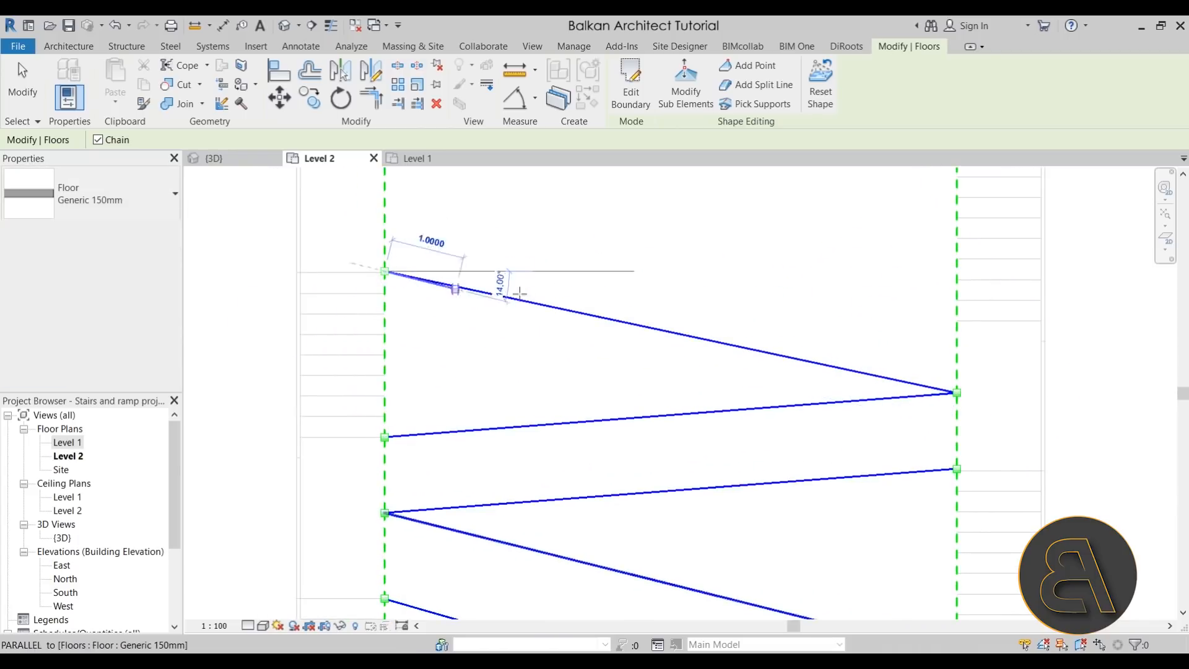
key("Escape")
key("Escape")
scroll(615, 265, "down", 2)
left_click(763, 85)
left_click(440, 331)
left_click(439, 279)
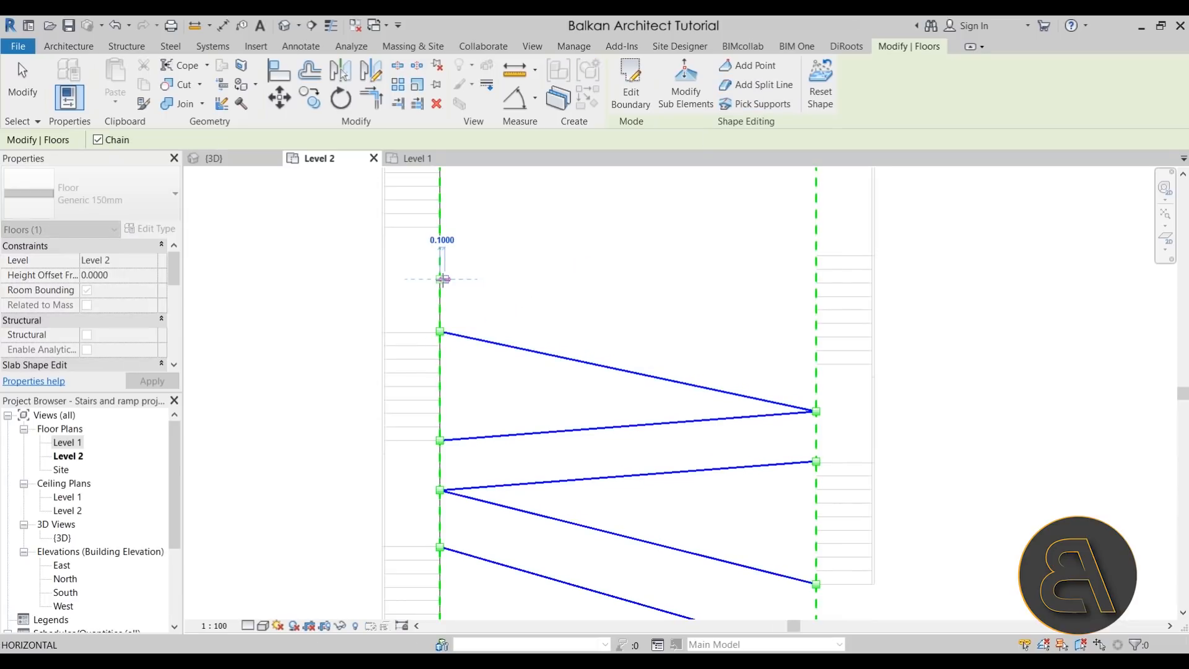
middle_click_drag(784, 224, 748, 280)
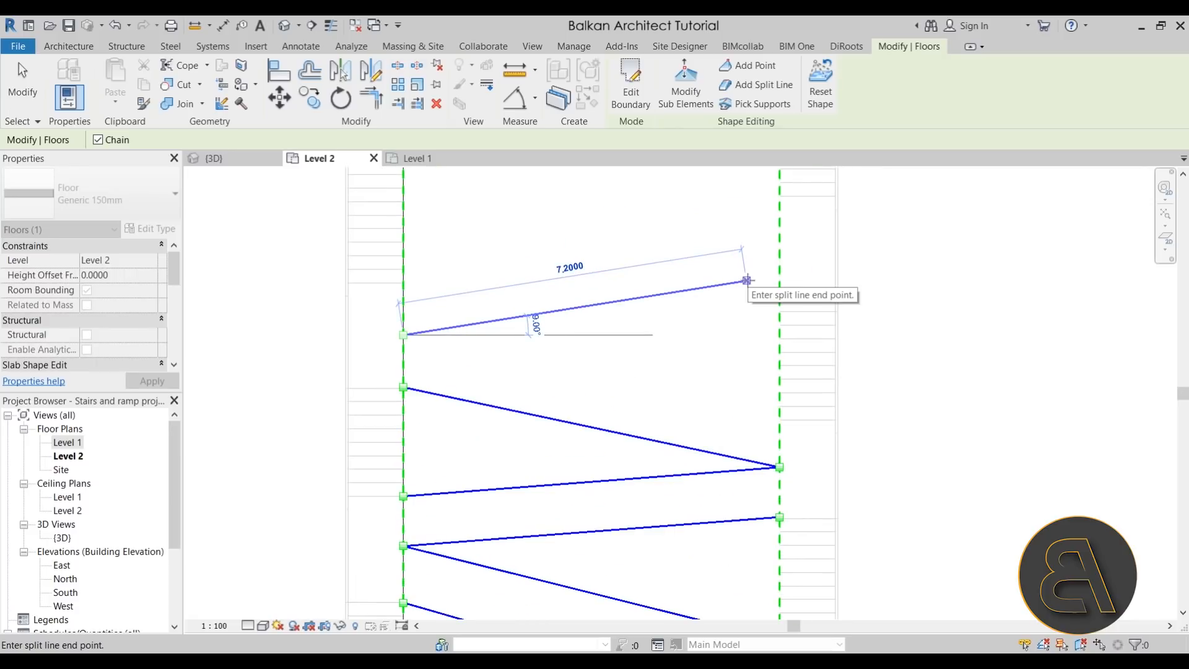
key("Escape")
key("Escape")
Add chained split lines from the start of the right staircase's second flight to the middle of the left staircase's second landing and back to that flight's end.
left_click(757, 84)
left_click(781, 421)
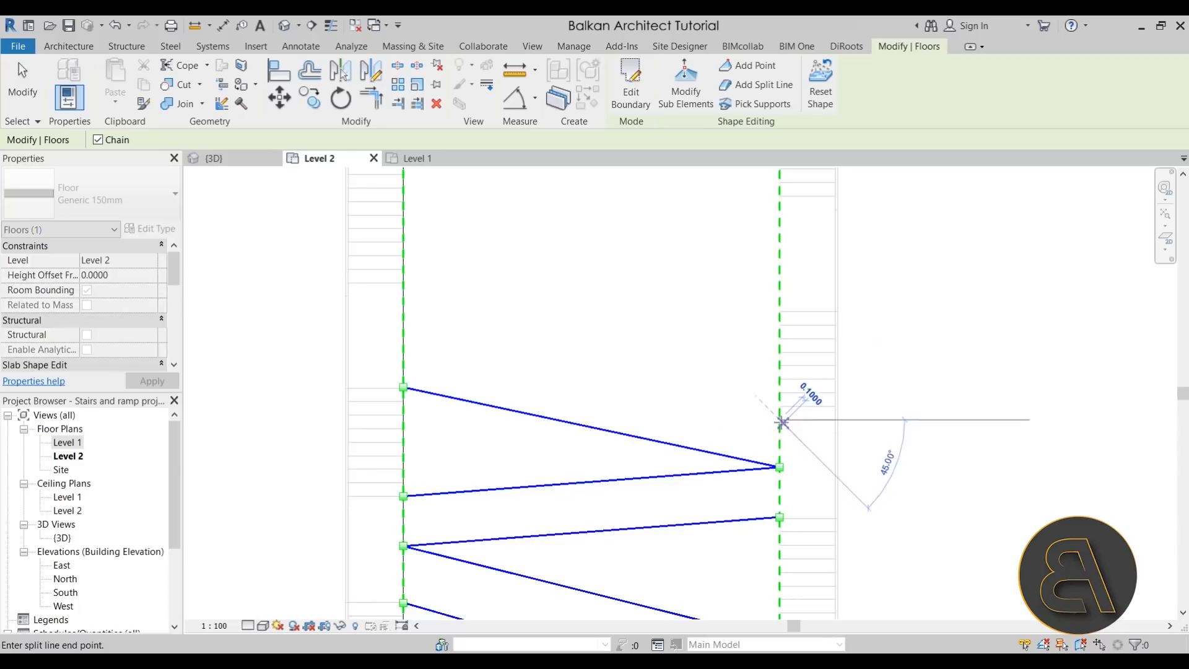
scroll(403, 338, "up", 2)
left_click(403, 337)
scroll(495, 347, "down", 2)
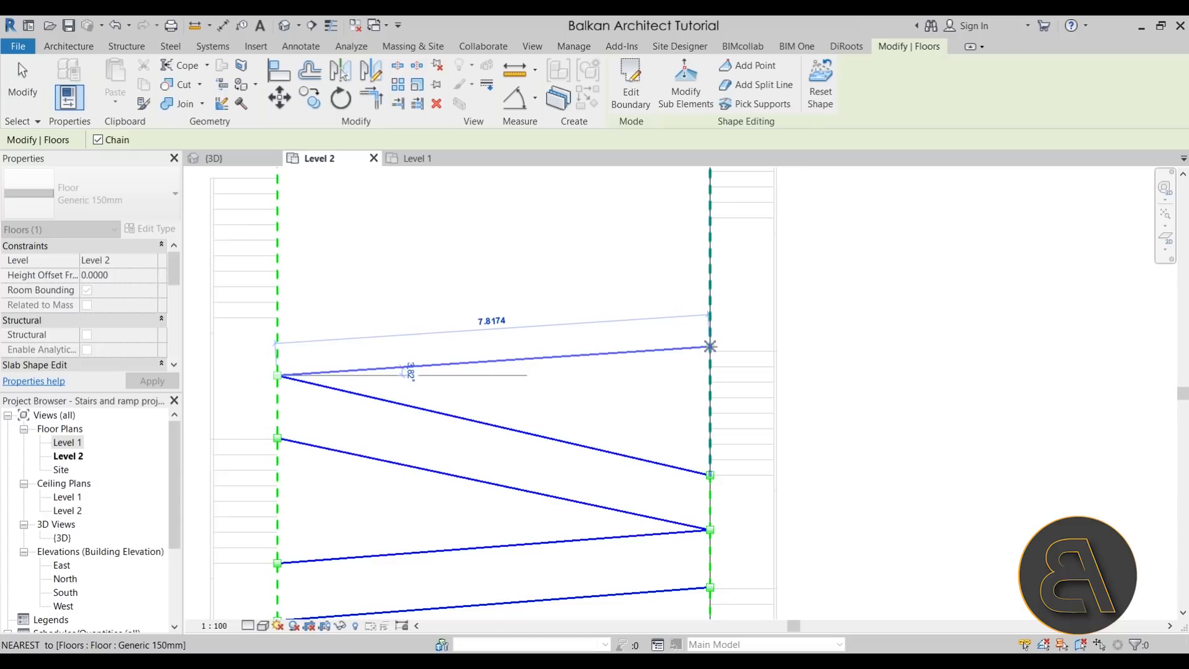
scroll(710, 346, "down", 3)
key("Escape")
key("Escape")
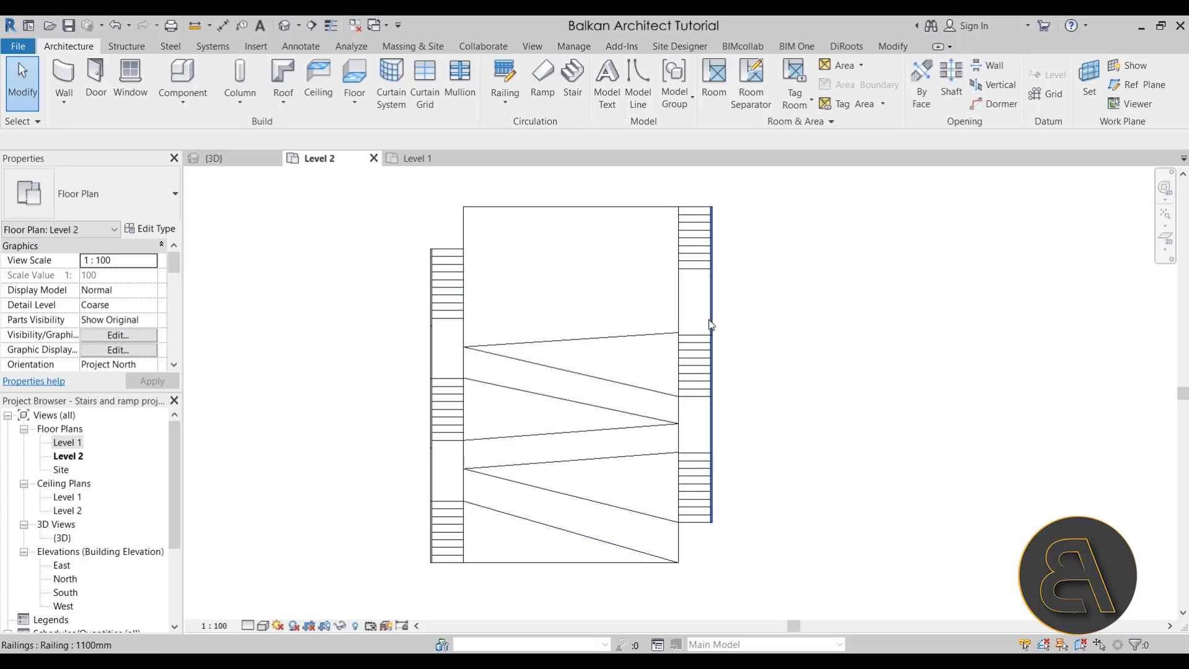
Add chained split lines from the start of the left staircase's third flight to the middle of the right staircase's second landing and back to that flight's end.
left_click(491, 261)
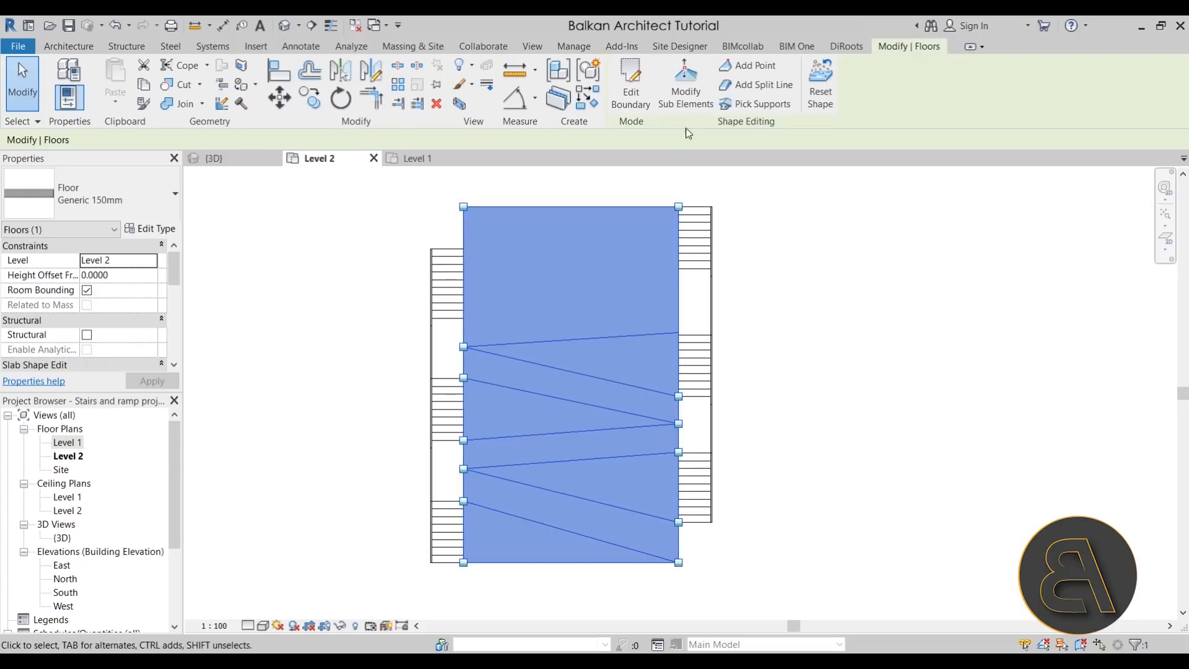
left_click(685, 87)
left_click(766, 86)
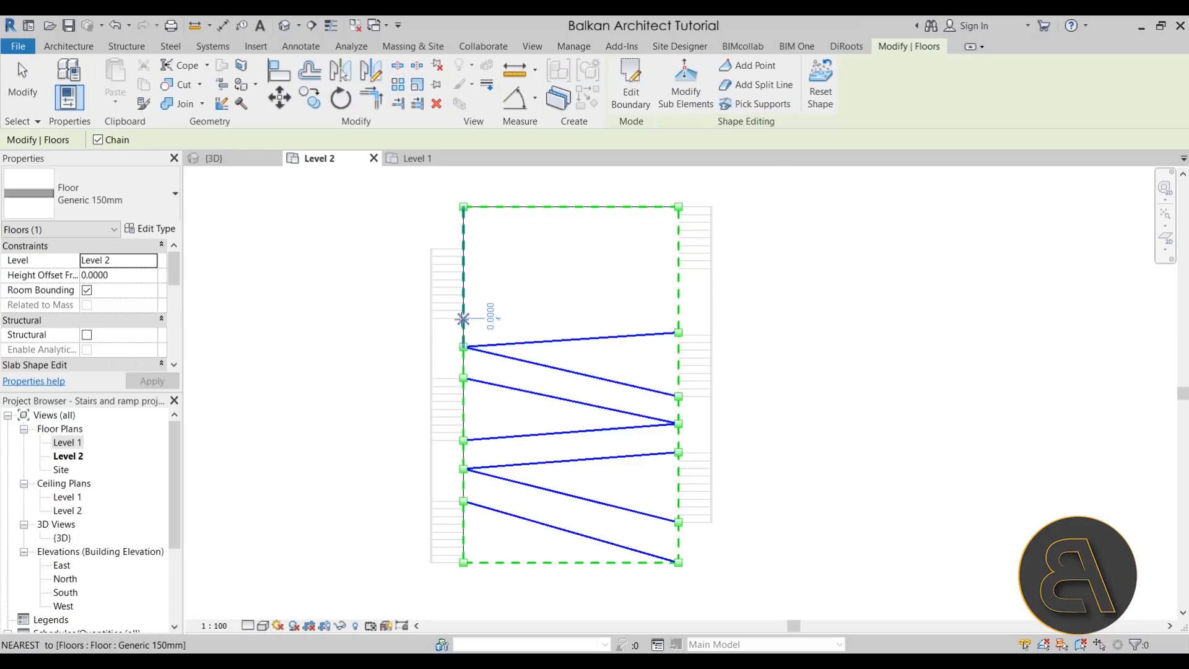
left_click(463, 347)
scroll(698, 343, "up", 3)
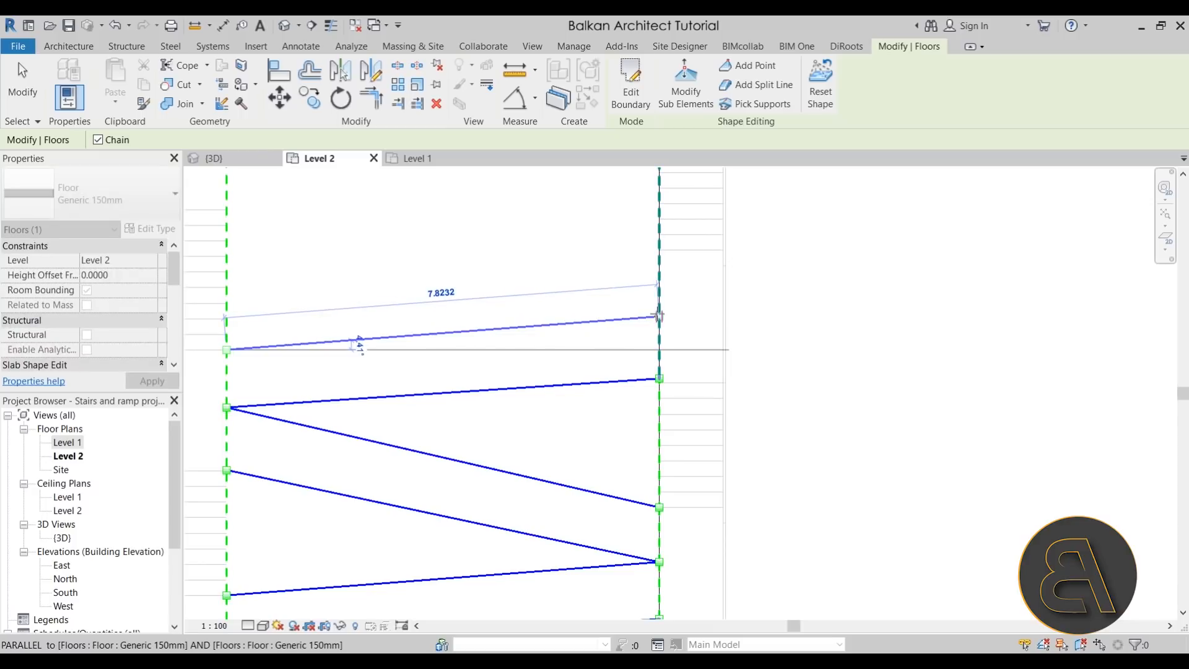
scroll(658, 316, "up", 2)
left_click(659, 314)
scroll(432, 261, "down", 2)
middle_click_drag(432, 261, 860, 400)
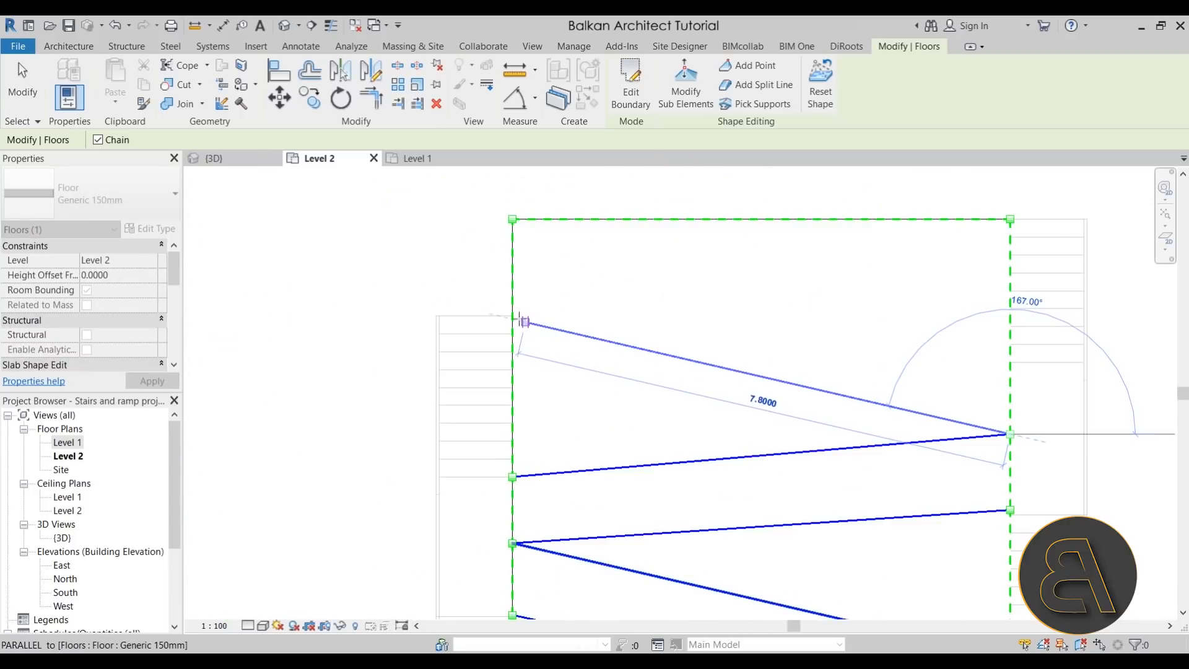
left_click(513, 315)
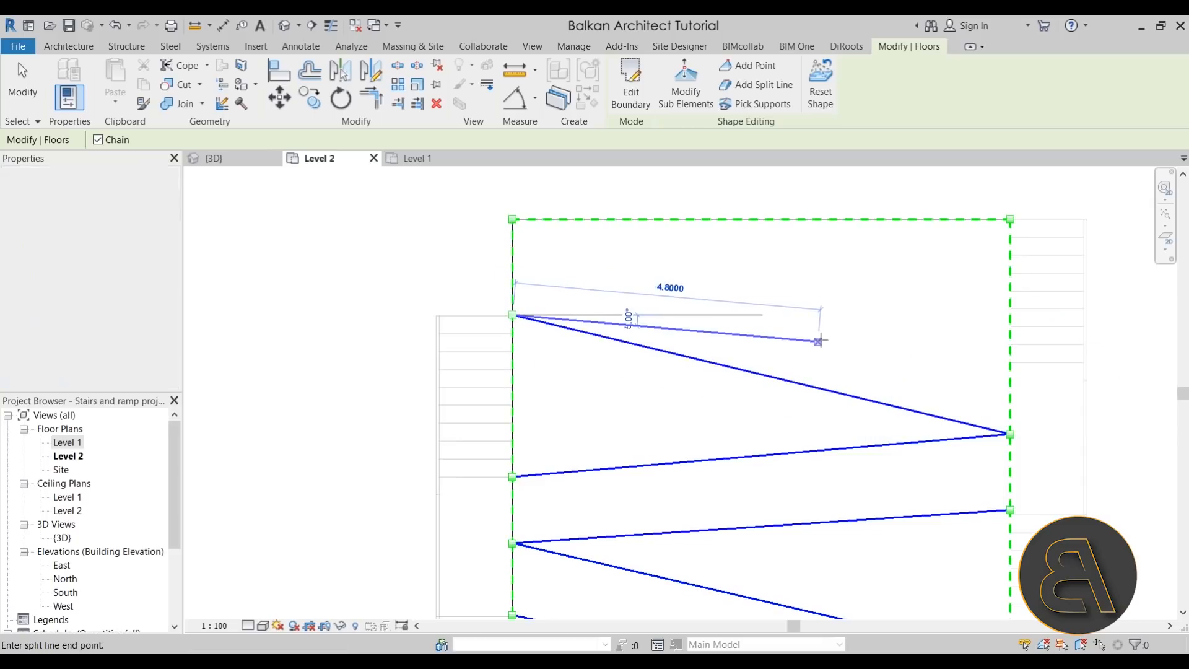
key("Escape")
key("Escape")
Add a final split line from the start of the right staircase's third flight to the floor's upper-left corner.
left_click(756, 85)
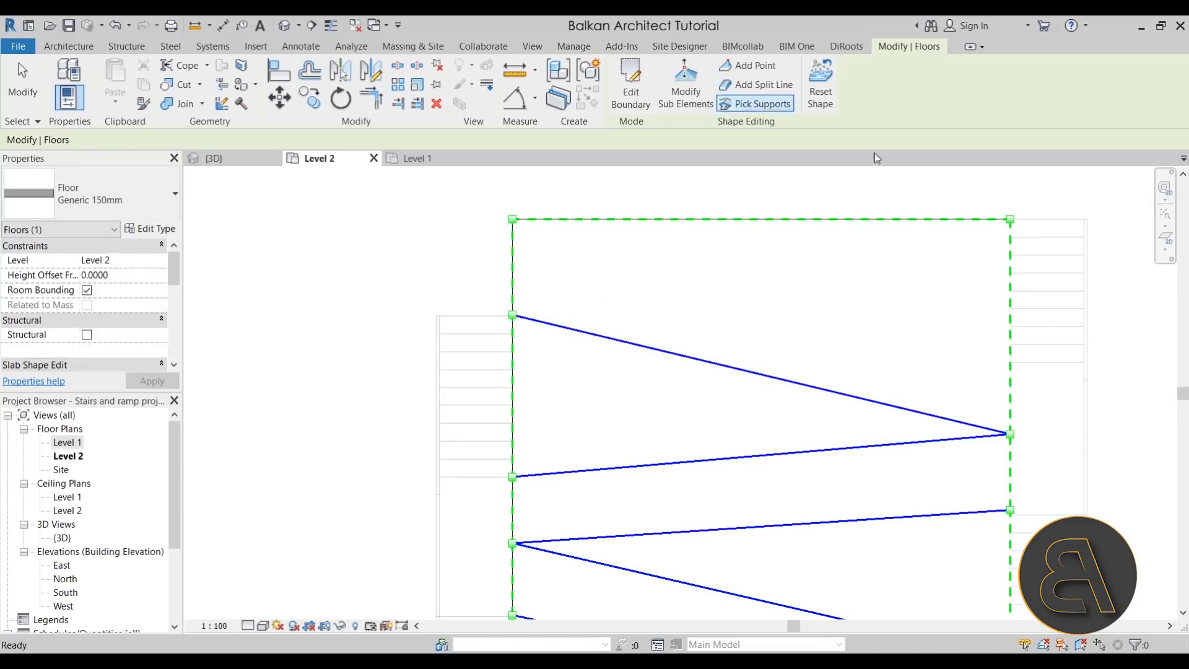
left_click(1010, 364)
left_click(512, 219)
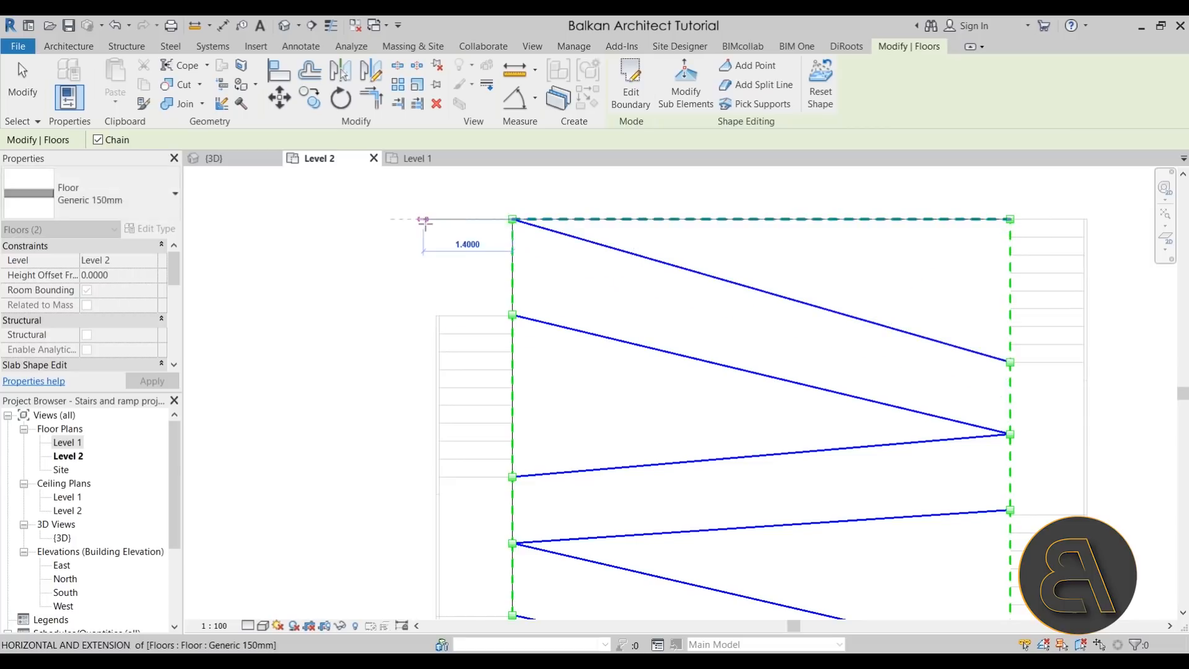
scroll(426, 226, "down", 2)
key("Escape")
key("Escape")
key("Escape")
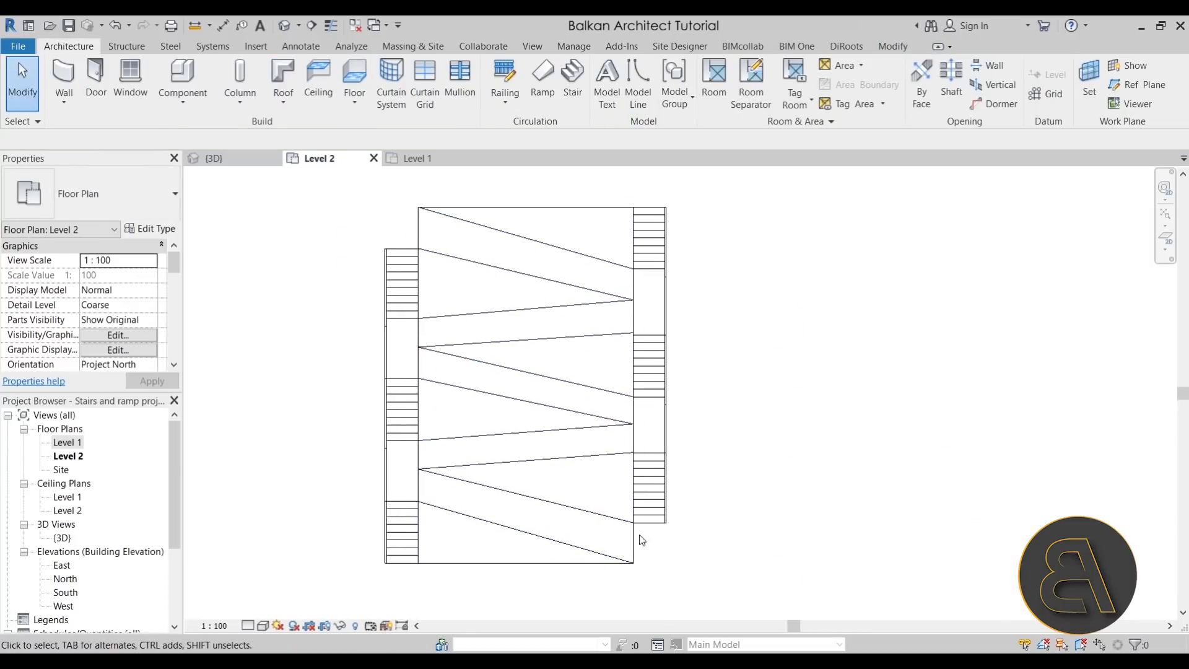
In the 3D view, set the elevation of the floor's front edge and the adjoining short edge before the right staircase to -5.
left_click(489, 437)
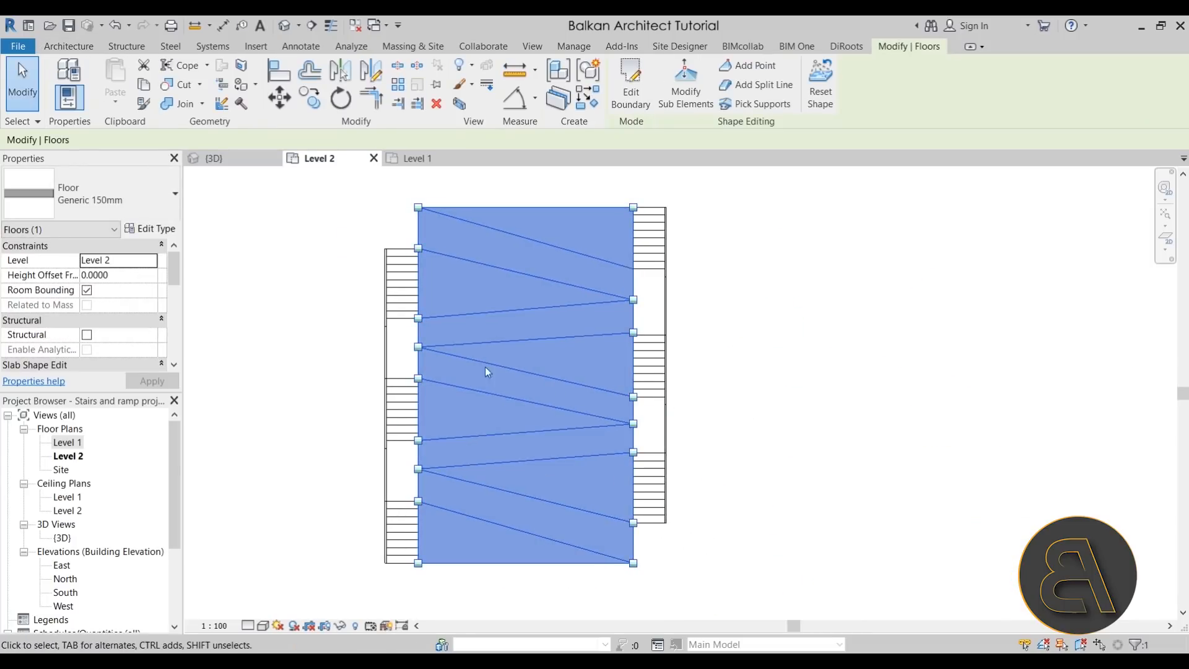
left_click(214, 158)
middle_click_drag(520, 433, 518, 511, "shift")
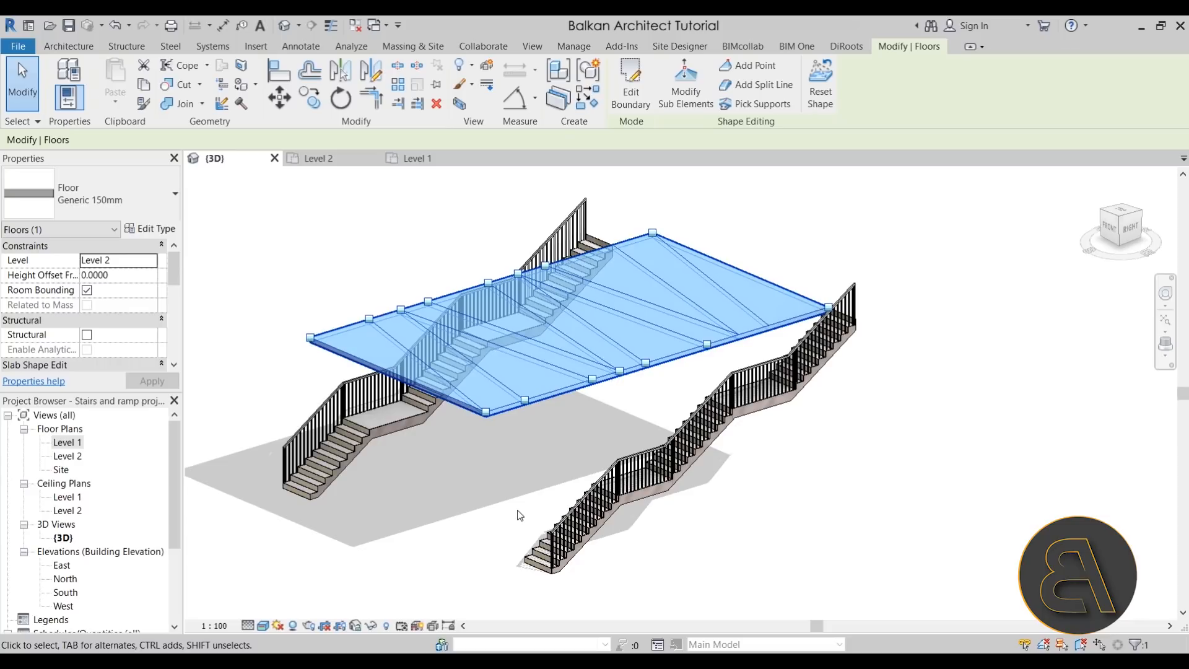
left_click(685, 99)
middle_click_drag(520, 396, 459, 424, "shift")
left_click(358, 358)
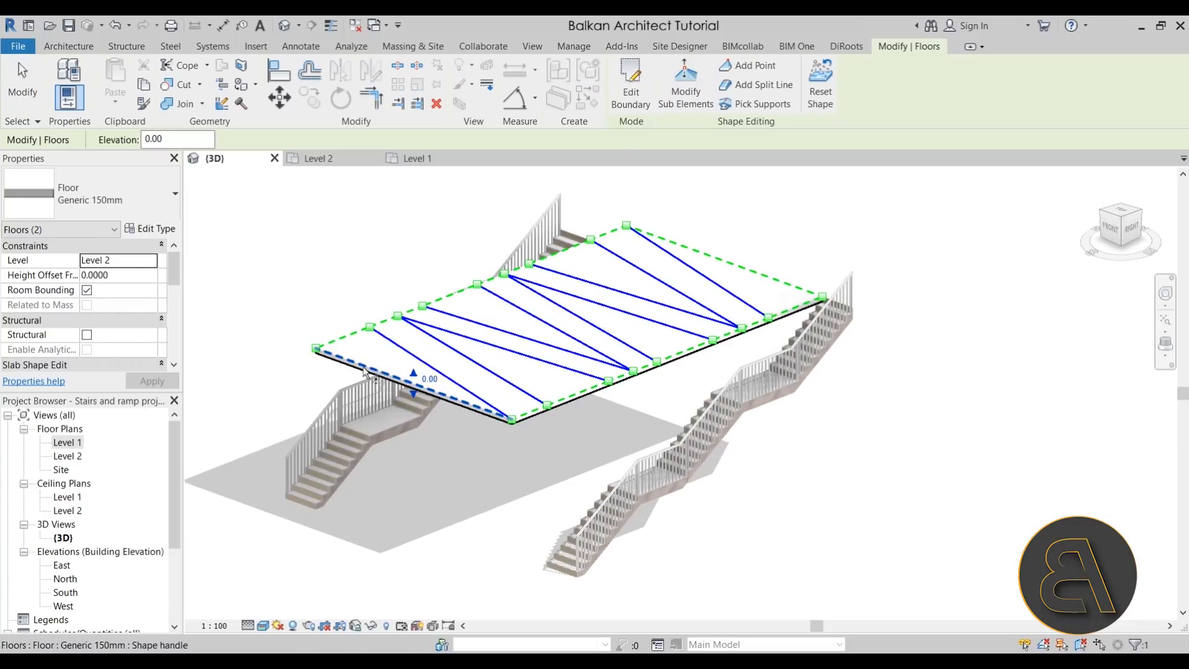
middle_click_drag(519, 479, 479, 424, "shift")
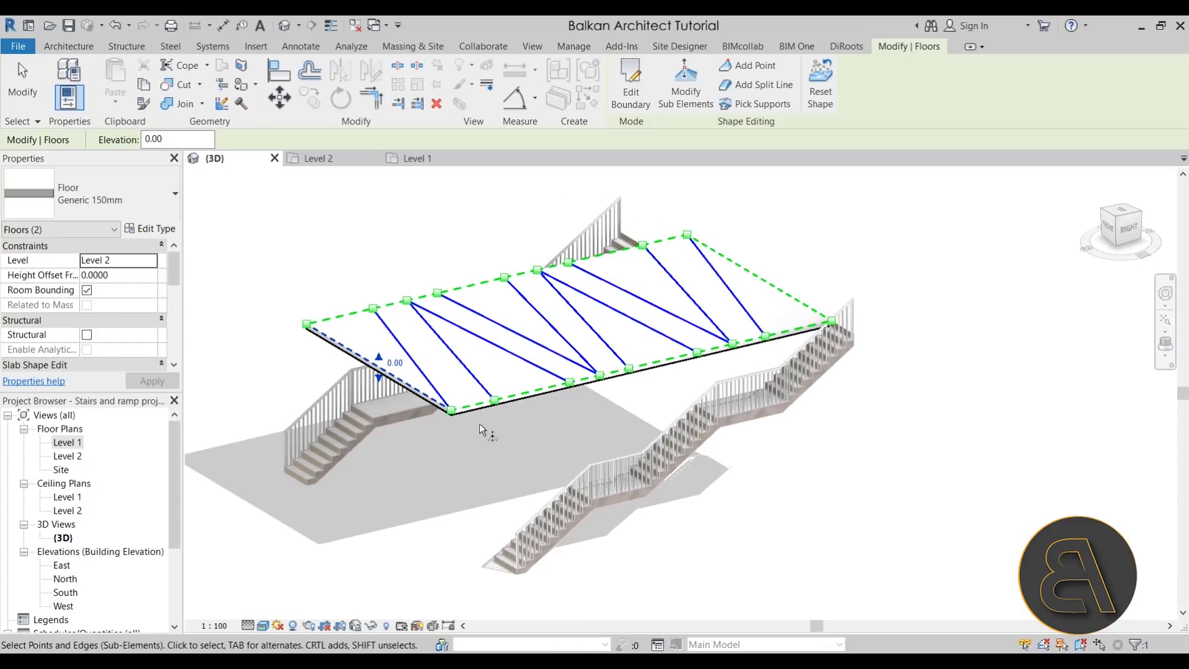
left_click(469, 448, "ctrl")
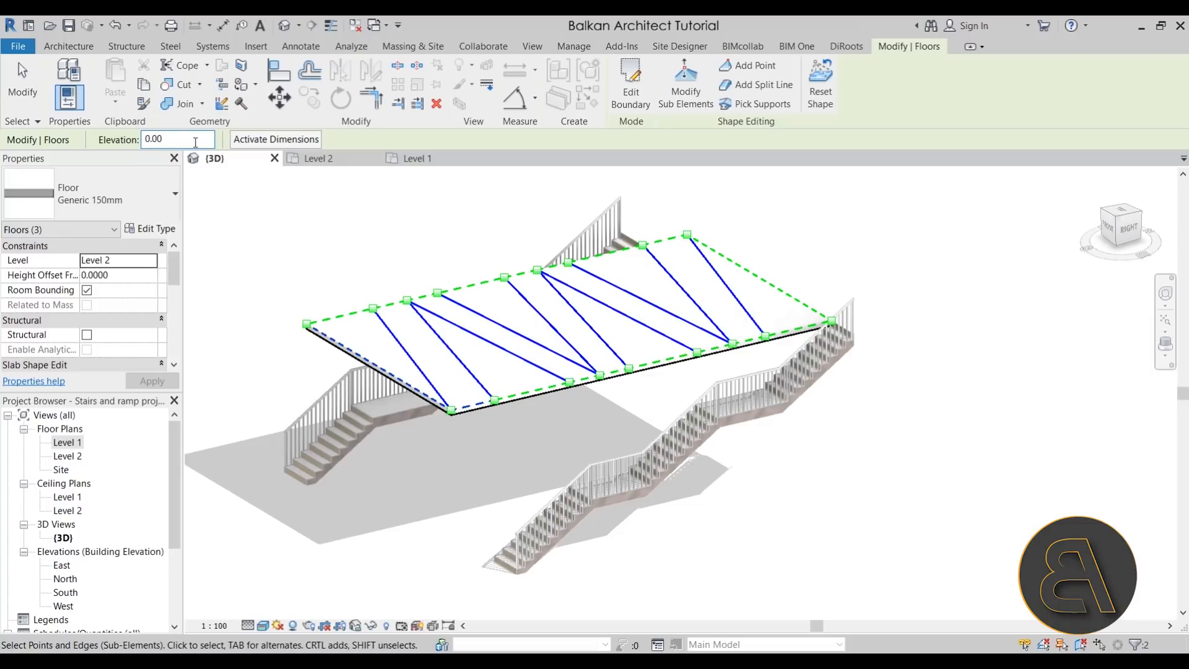
key("Return")
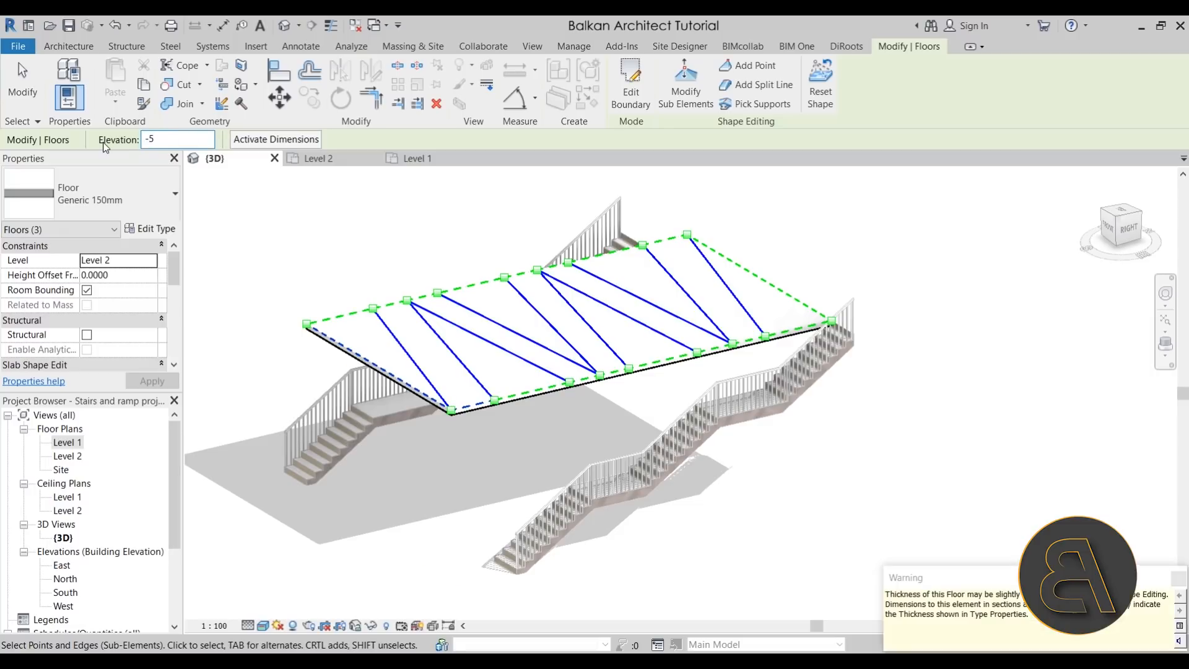
left_click(479, 597)
Set the elevation of the floor edge along the lower half of the left staircase's first landing to -3.4.
middle_click_drag(385, 372, 614, 535, "shift")
scroll(618, 512, "up", 3)
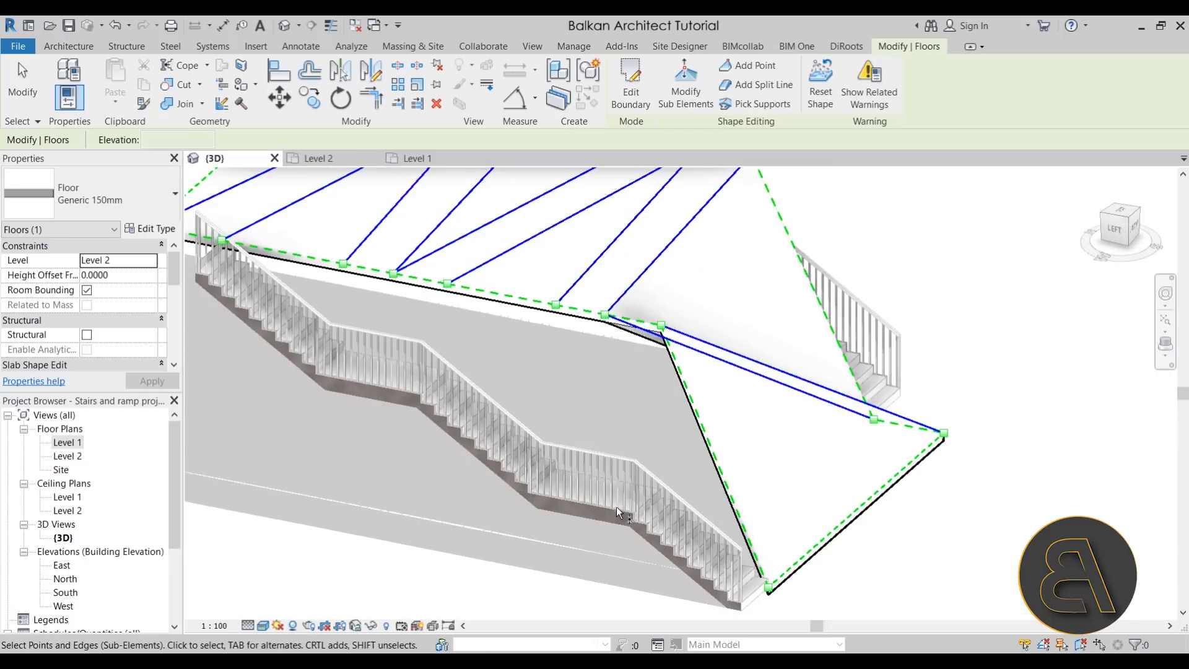
left_click(638, 333)
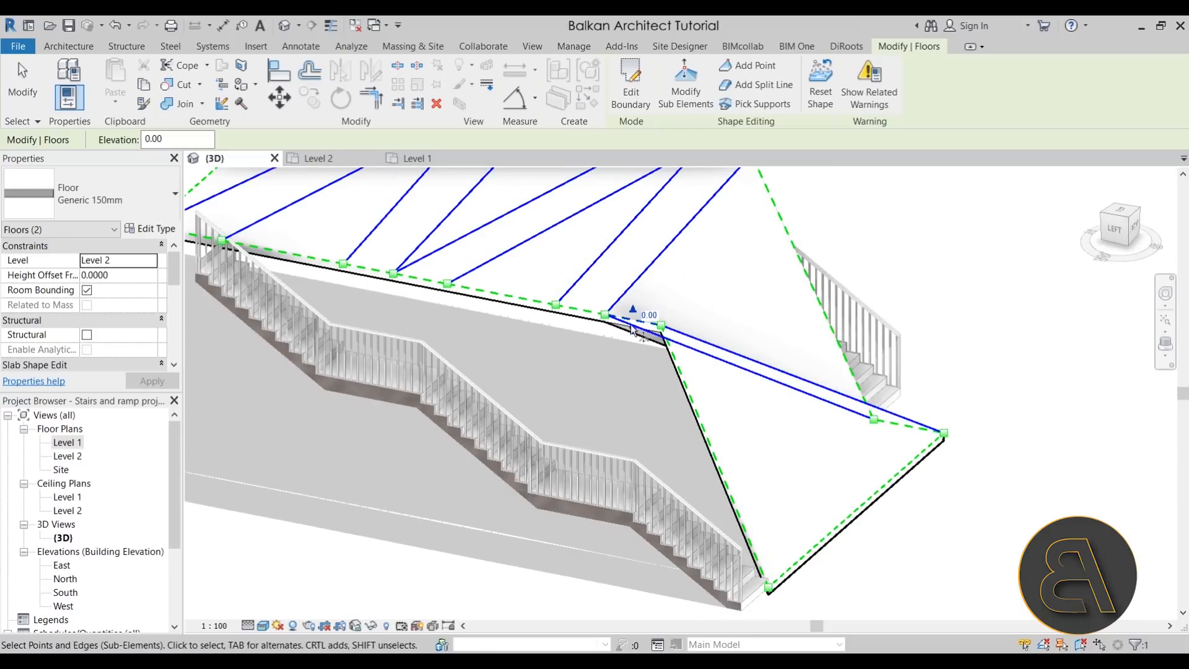
left_click(604, 314)
left_click(610, 306)
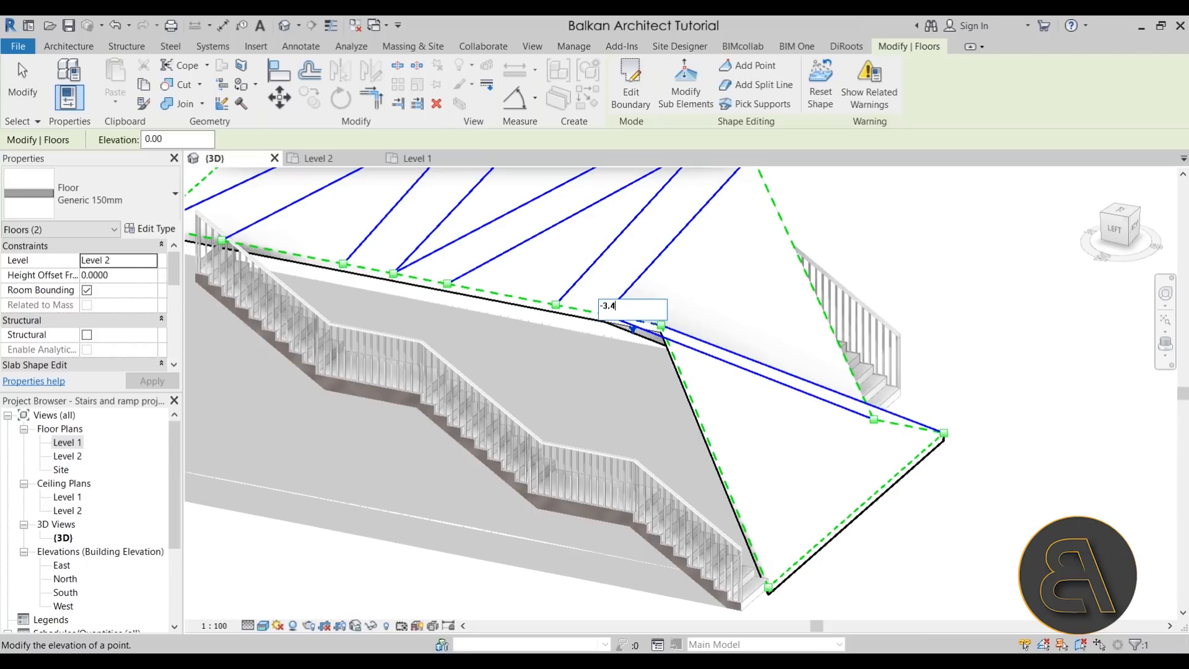
type("-3.4")
key("Return")
scroll(647, 483, "up", 5)
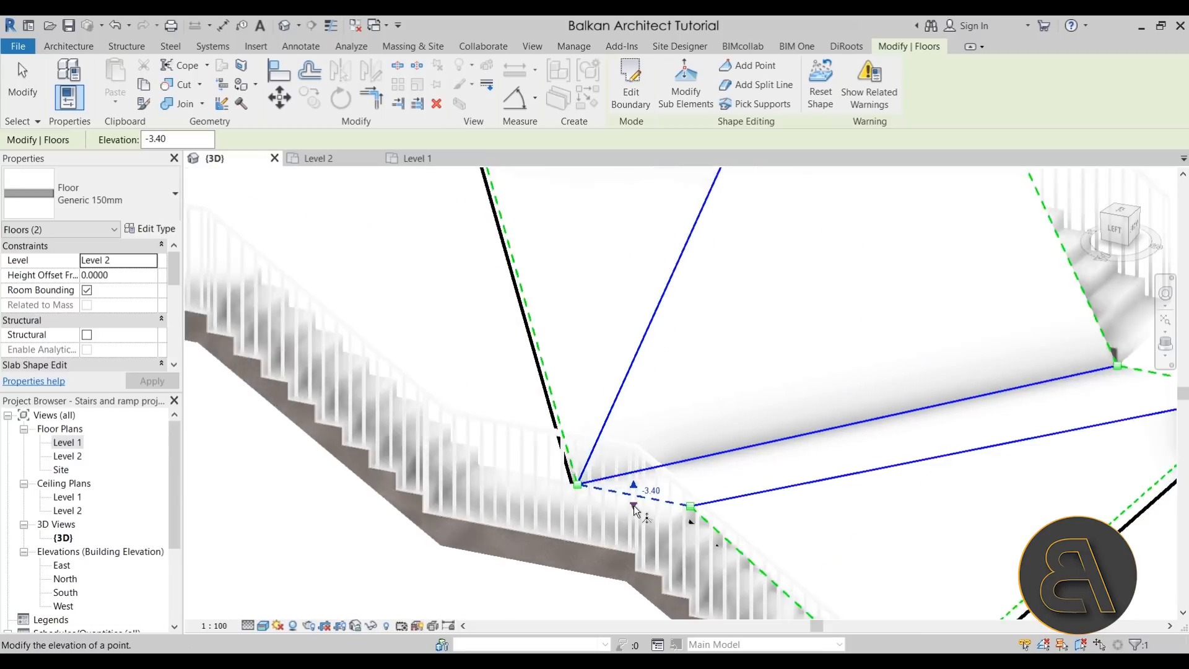
middle_click_drag(682, 512, 663, 514, "shift")
Set the elevation of the floor point at the start of the left staircase's second flight to -3.4.
scroll(664, 514, "down", 5)
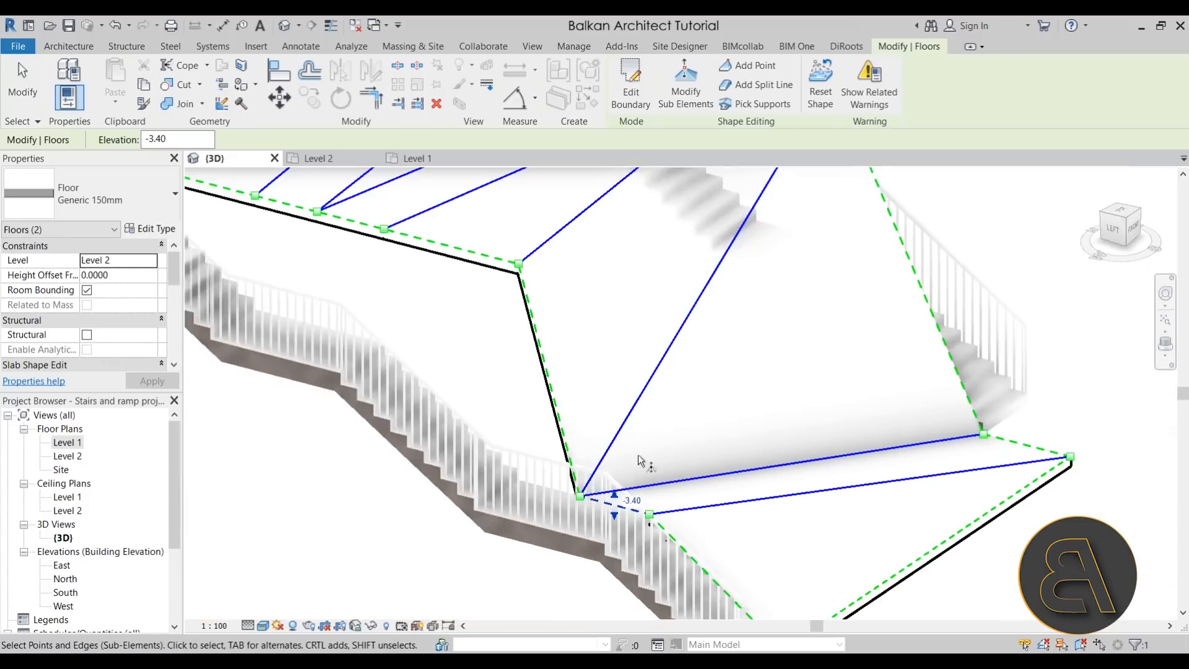
scroll(639, 447, "down", 3)
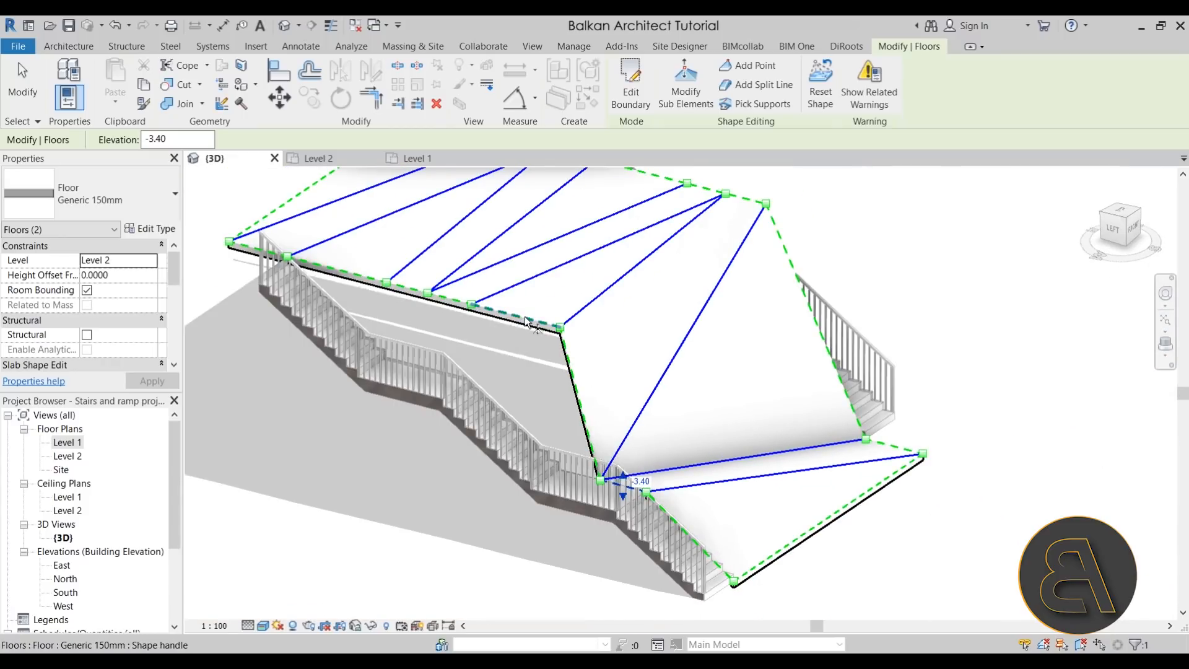
middle_click_drag(670, 420, 662, 326, "shift")
left_click(664, 327)
left_click(679, 323)
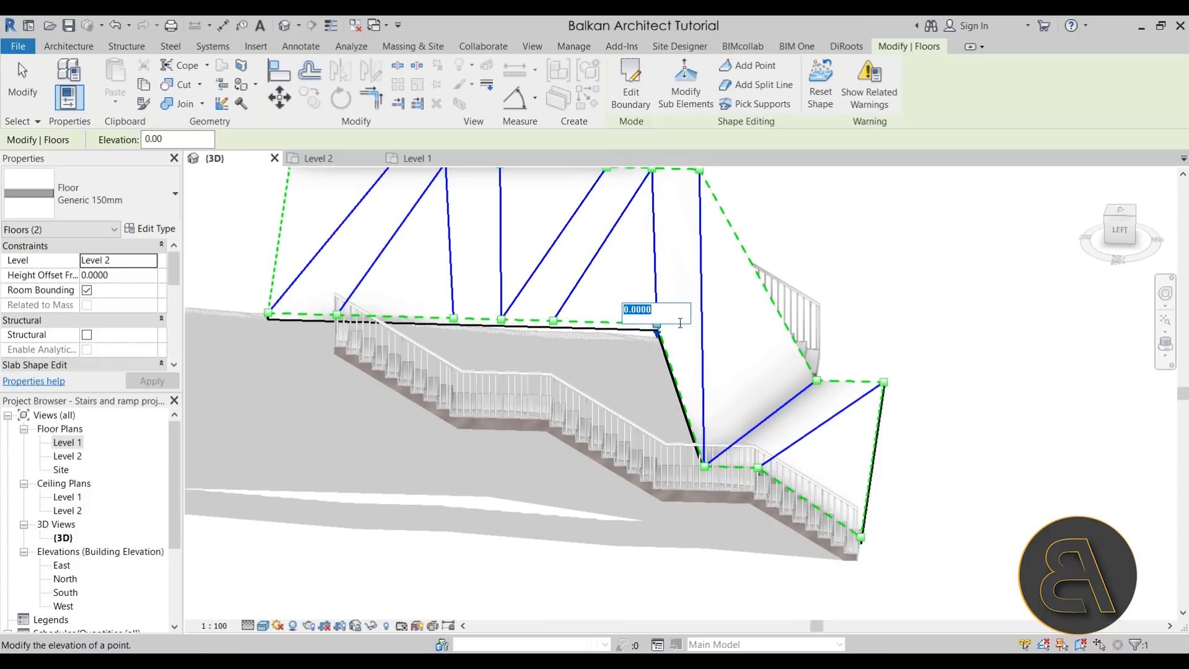
type("-3.4")
key("Return")
Select both floor edges along the right staircase's first landing and set their elevation to -2.4.
middle_click_drag(656, 328, 473, 421, "shift")
scroll(673, 425, "up", 1)
left_click(582, 315)
left_click(596, 314, "ctrl")
scroll(569, 319, "up", 2)
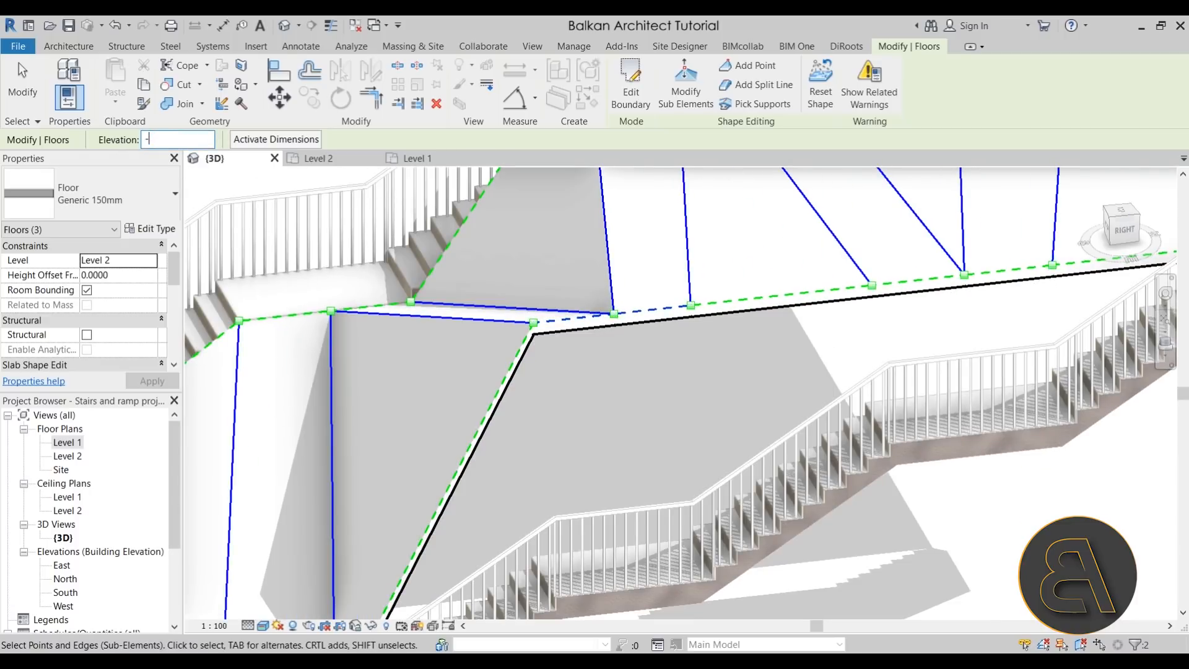
type("-2.4")
key("Return")
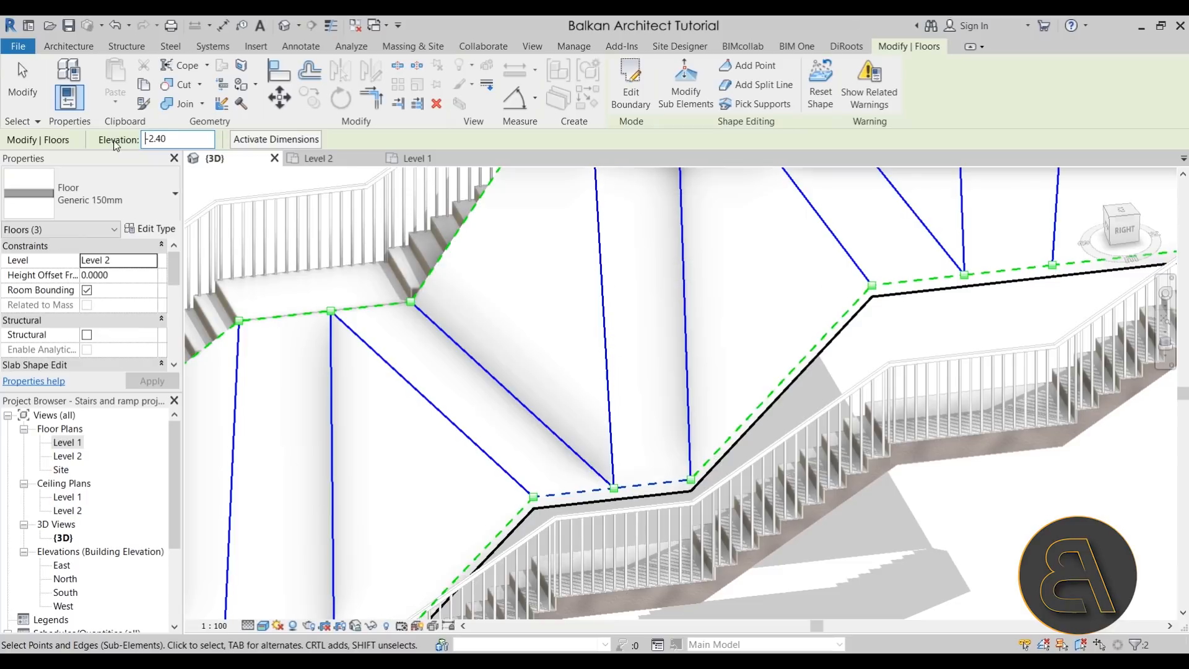
Lower the selected edges at the right staircase's first landing in stages to -2.8, -3 and finally -3.2.
middle_click_drag(509, 494, 558, 446, "shift")
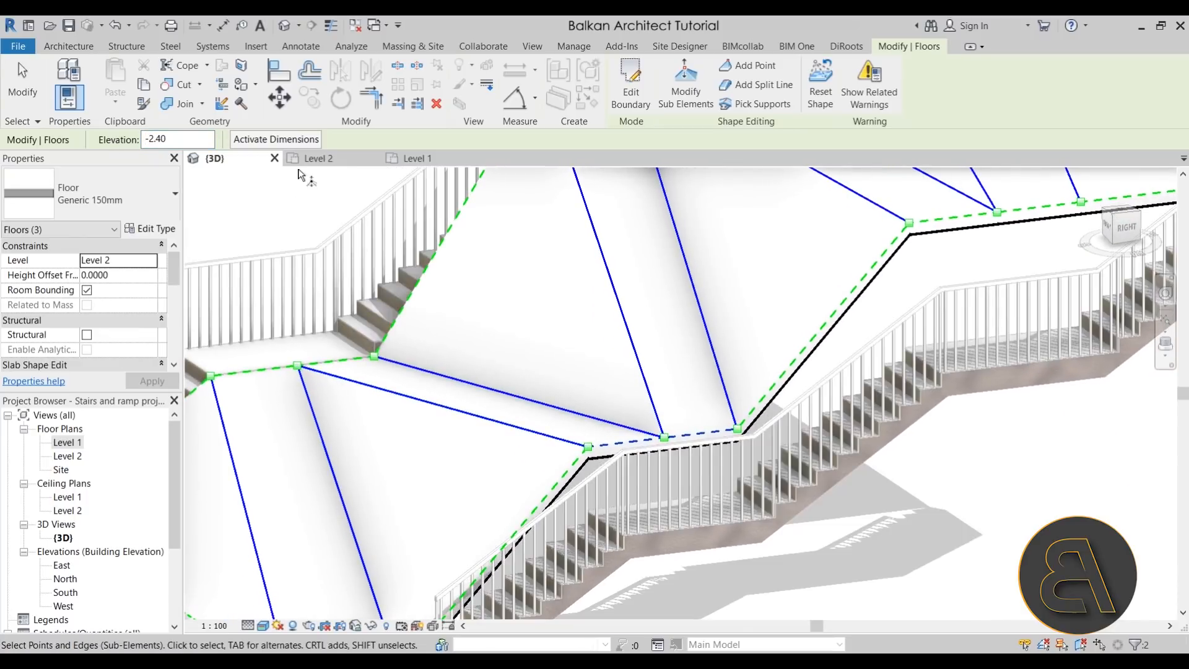
left_click_drag(172, 140, 96, 141)
type("-2.8")
key("Return")
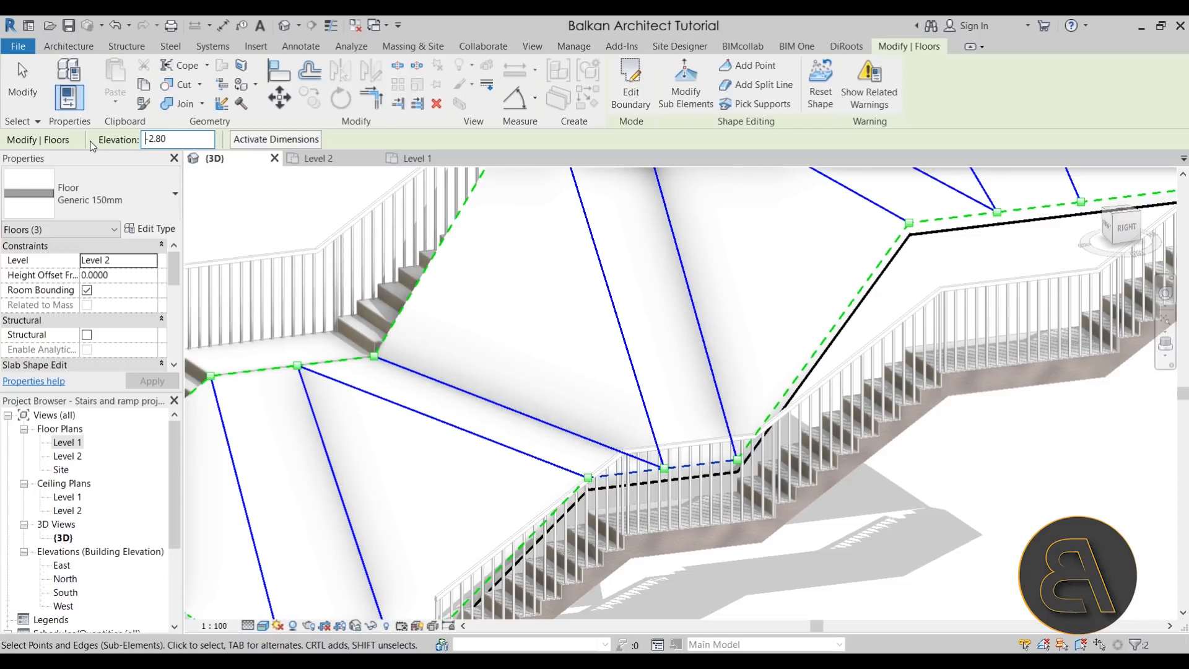
middle_click_drag(570, 499, 607, 473, "shift")
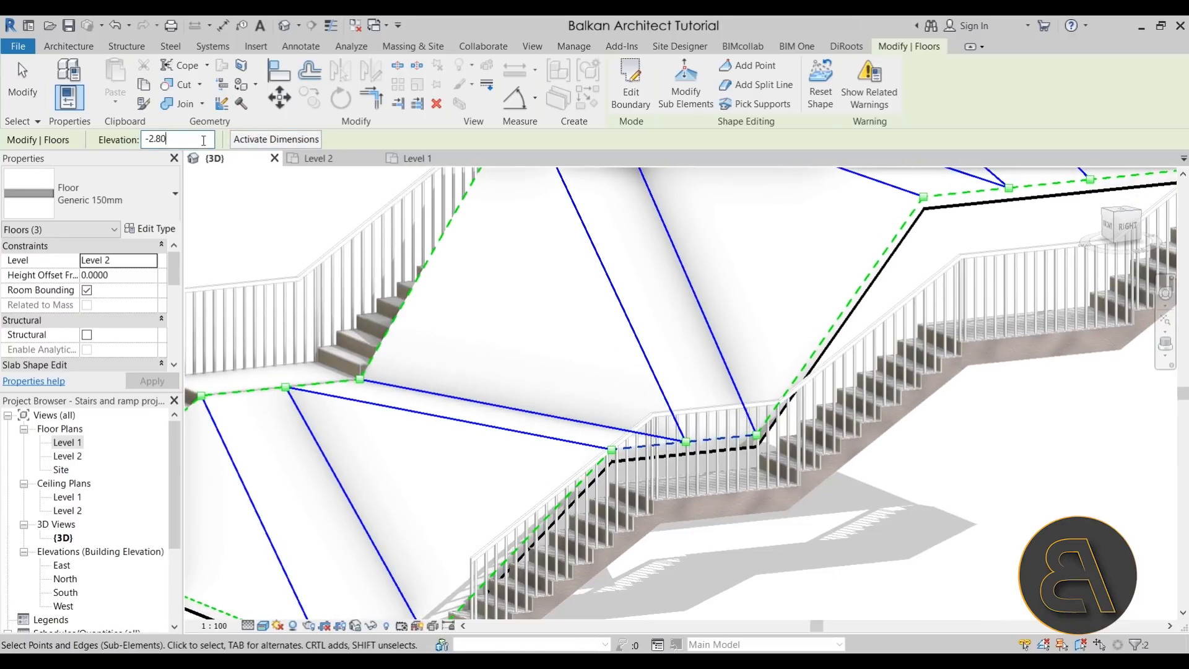
key("Return")
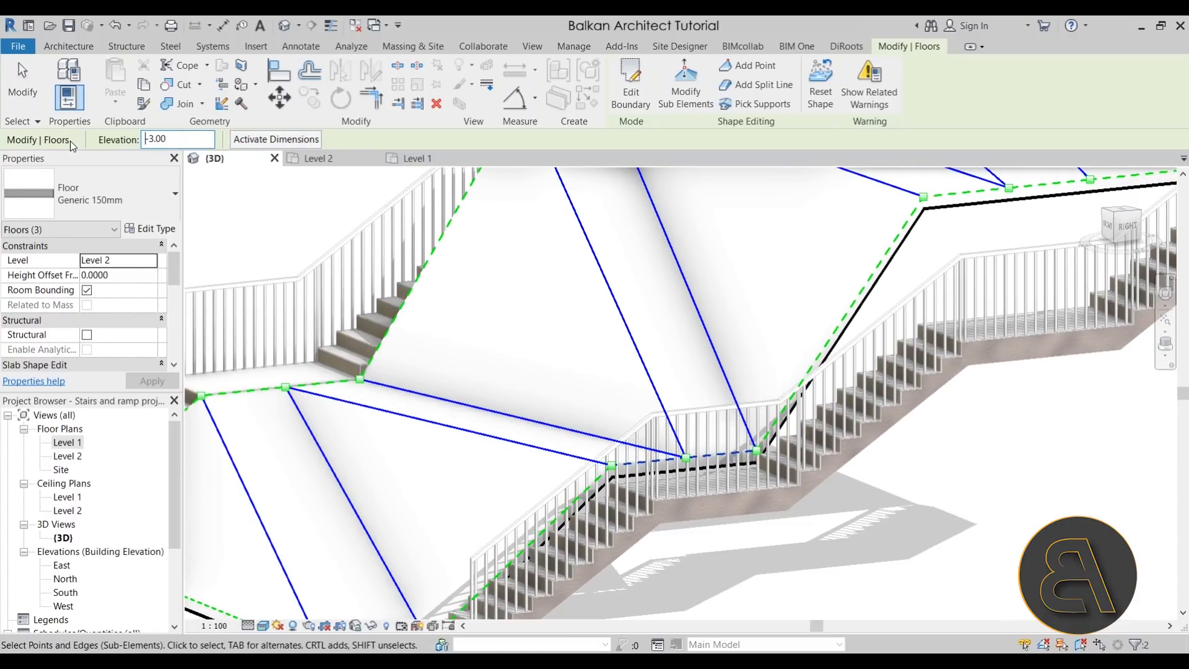
middle_click_drag(609, 434, 619, 428, "shift")
type("-2")
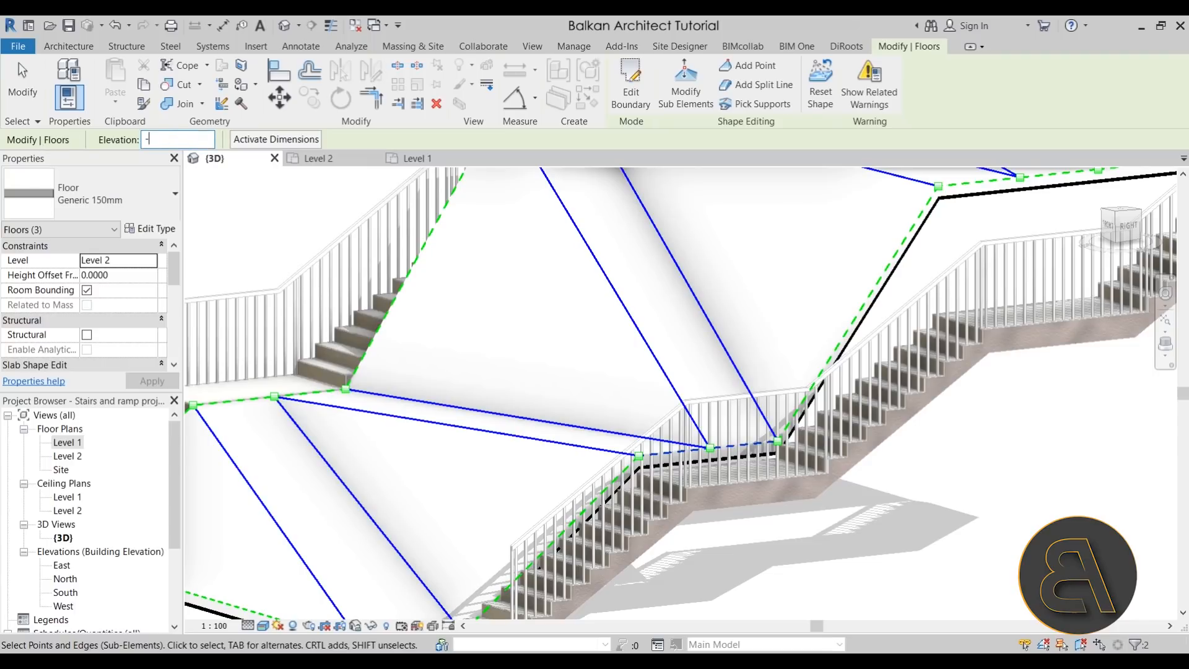
key("Return")
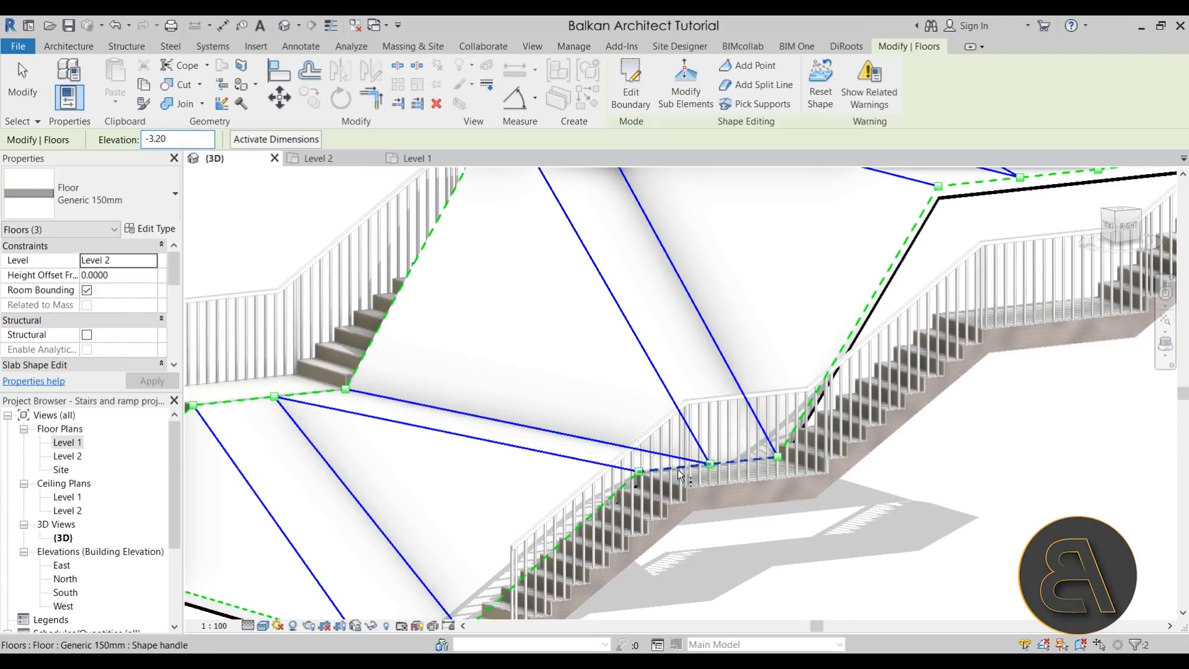
Select both floor edges along the left staircase's second landing and set their elevation to 2.8.
scroll(666, 463, "down", 3)
left_click(596, 258)
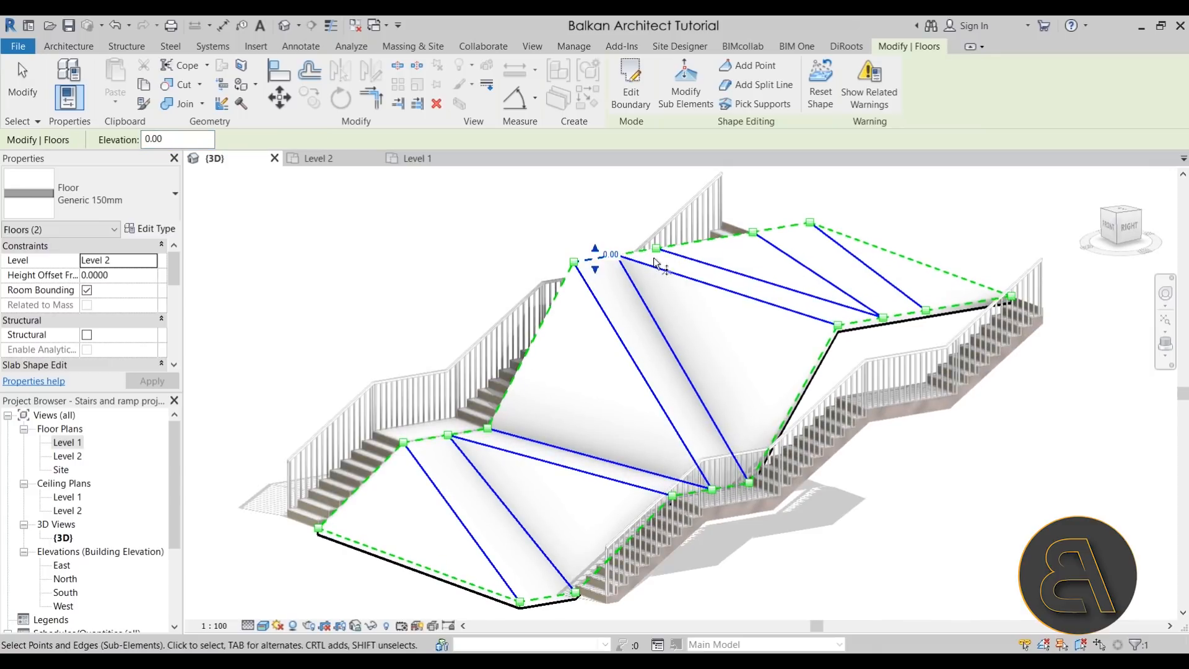
type("2.8")
key("Return")
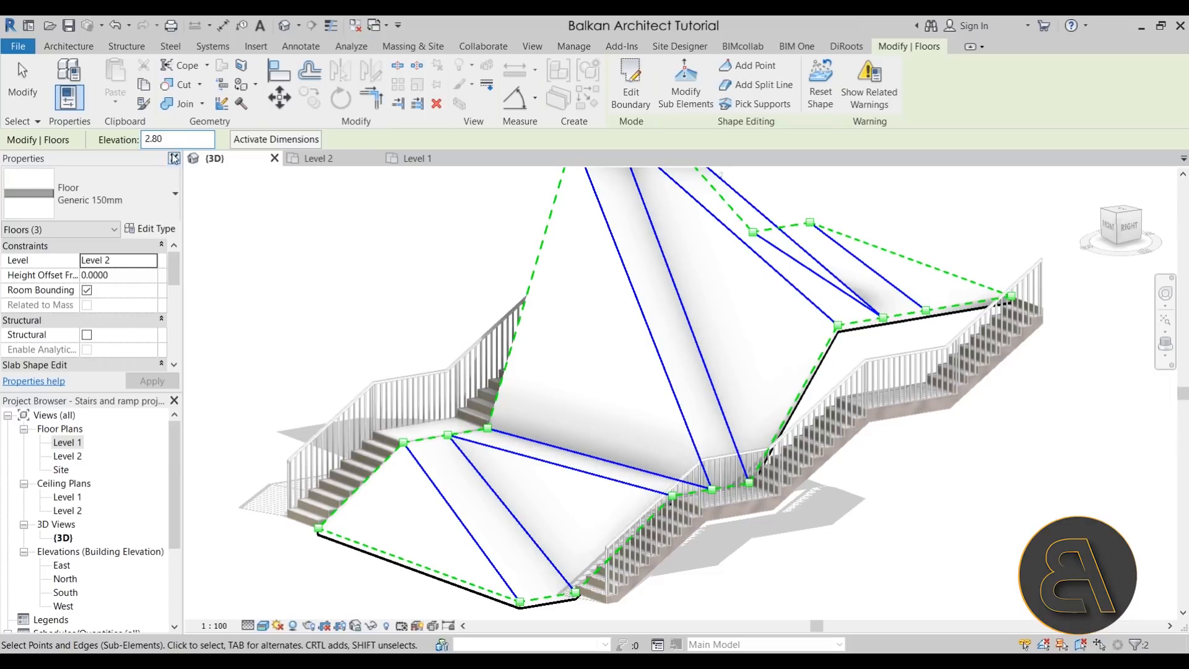
Change the elevation of the selected edges at the left staircase's second landing to -2.8, then to -1.8.
type("-2.8")
key("Return")
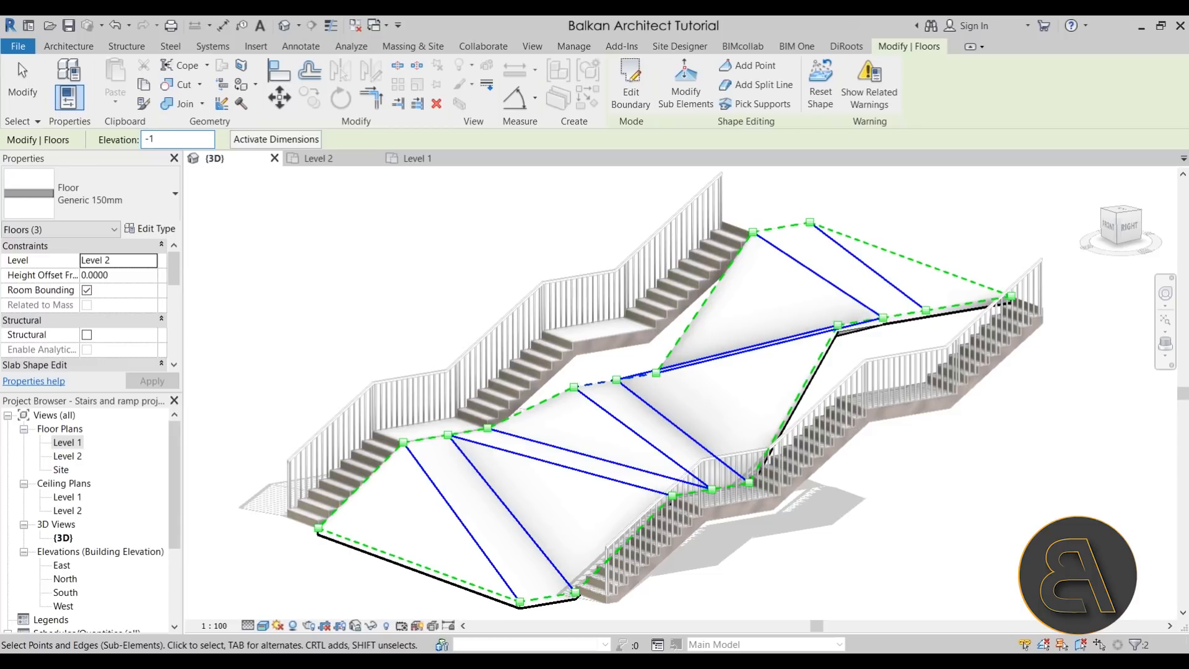
type("8")
key("Return")
scroll(506, 329, "up", 8)
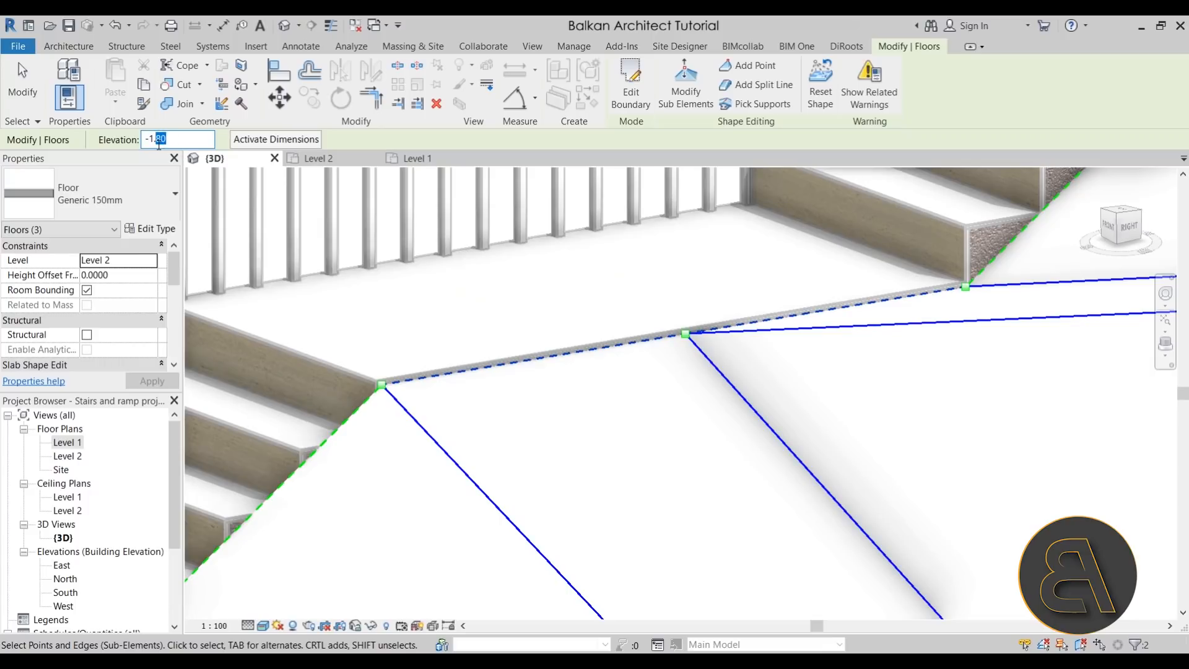
scroll(515, 375, "down", 10)
middle_click_drag(518, 377, 757, 530, "shift")
scroll(777, 420, "up", 3)
left_click(813, 386)
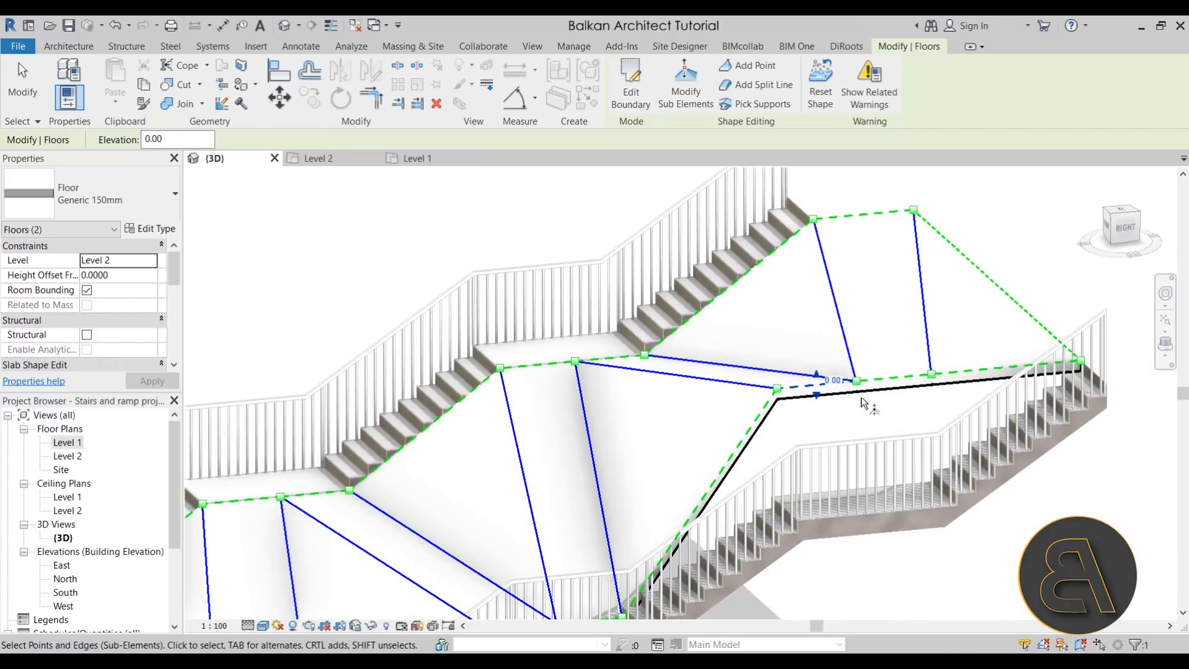
scroll(565, 416, "down", 2)
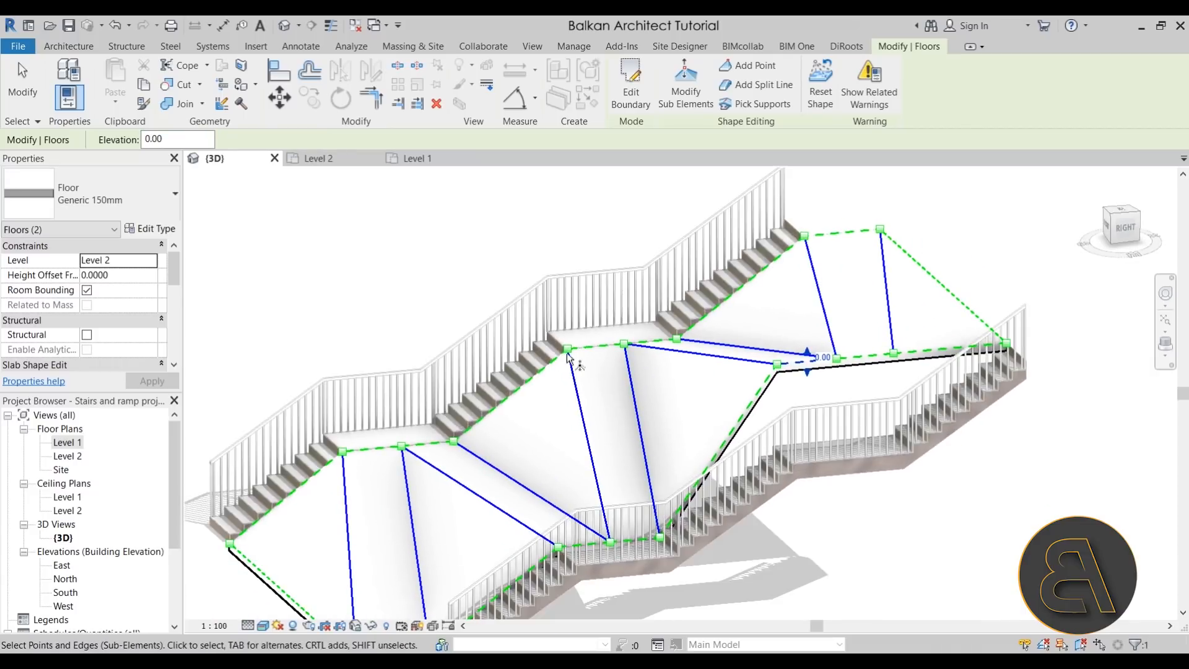
key("Escape")
Modify the floor's sub-elements by pulling its edge and end point beside the right staircase's second landing down to landing level, the point to about -1.62.
left_click(858, 379)
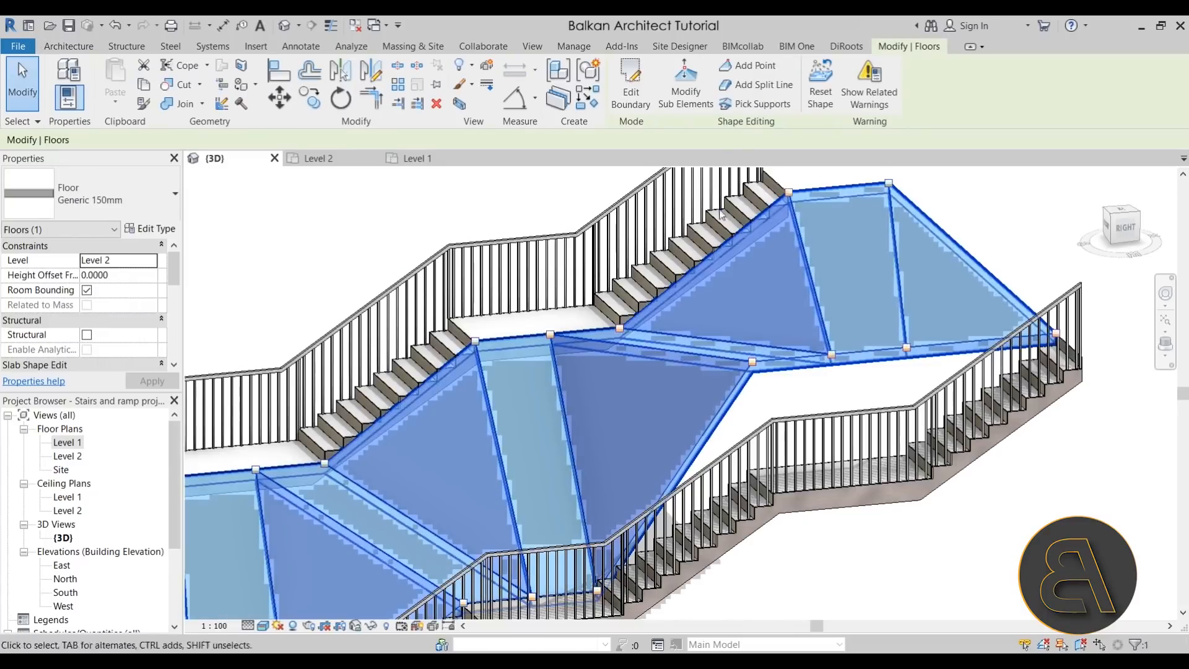
left_click(685, 84)
scroll(854, 335, "up", 2)
left_click_drag(798, 358, 795, 476)
left_click_drag(905, 347, 906, 461)
scroll(905, 467, "up", 4)
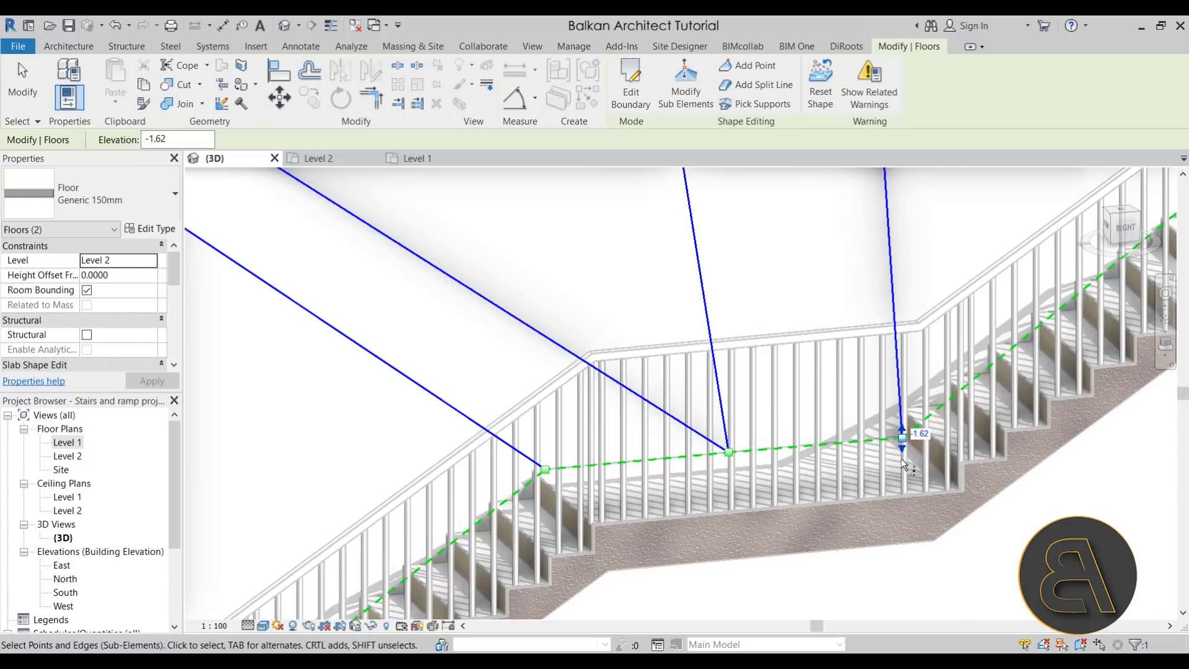
scroll(747, 493, "down", 4)
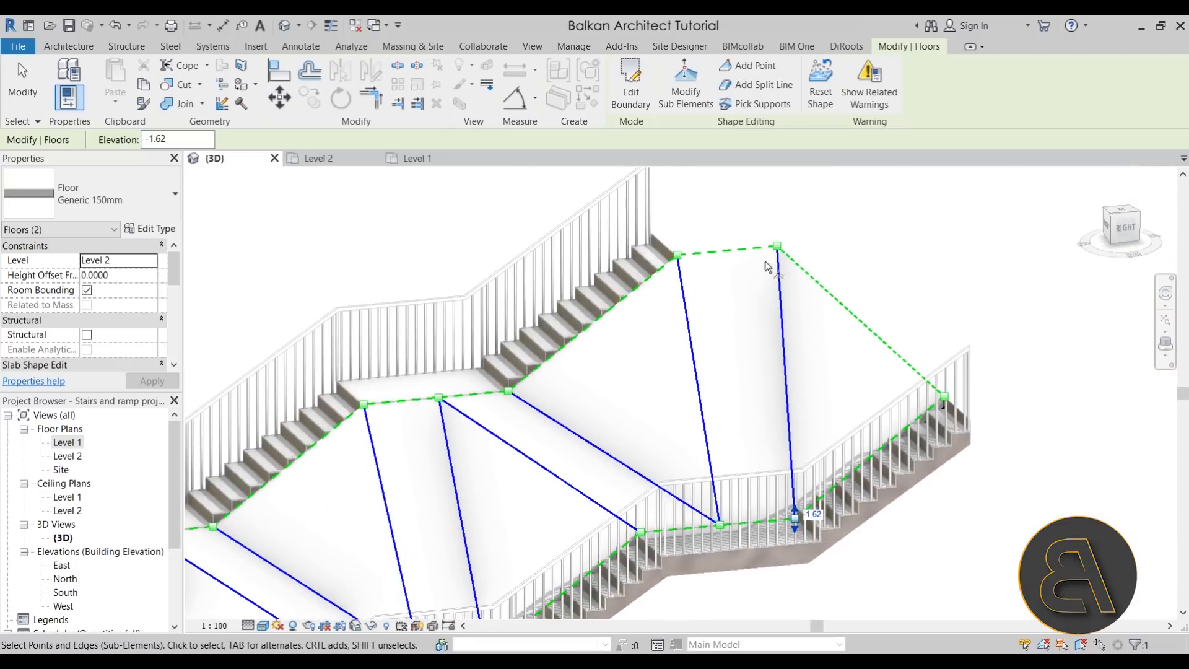
middle_click_drag(582, 411, 733, 512, "shift")
key("Escape")
Open the ramp floor's boundary sketch for editing and show it in the Level 2 plan.
middle_click_drag(671, 404, 776, 491, "shift")
scroll(709, 379, "up", 3)
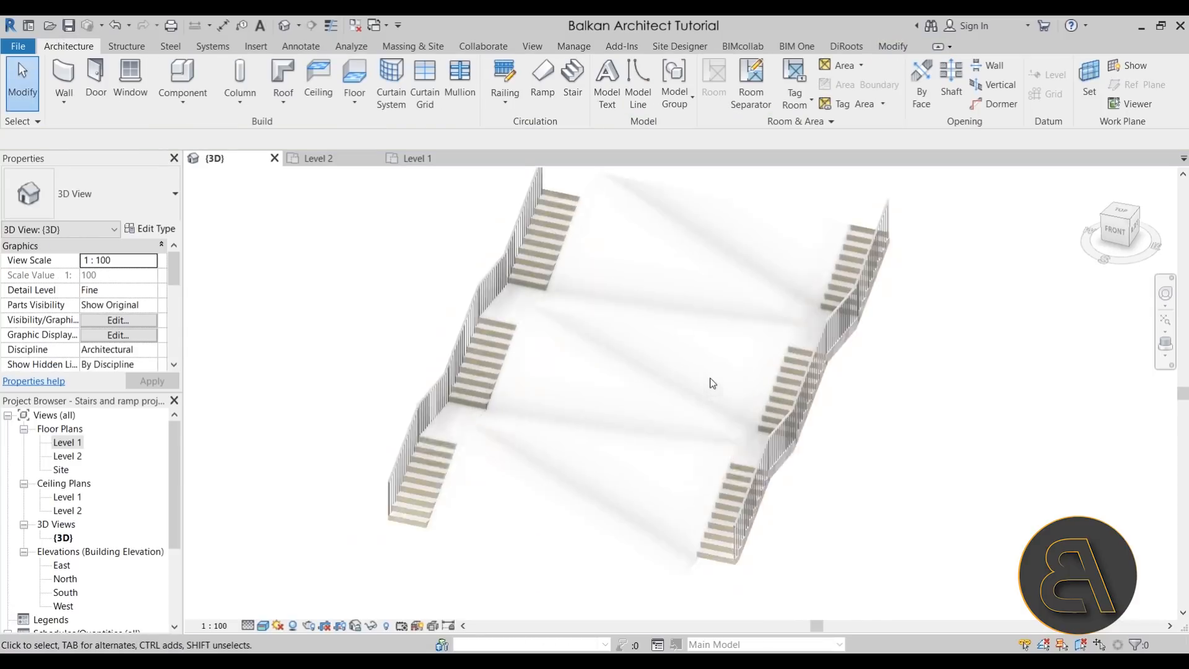
middle_click_drag(894, 573, 829, 570, "shift")
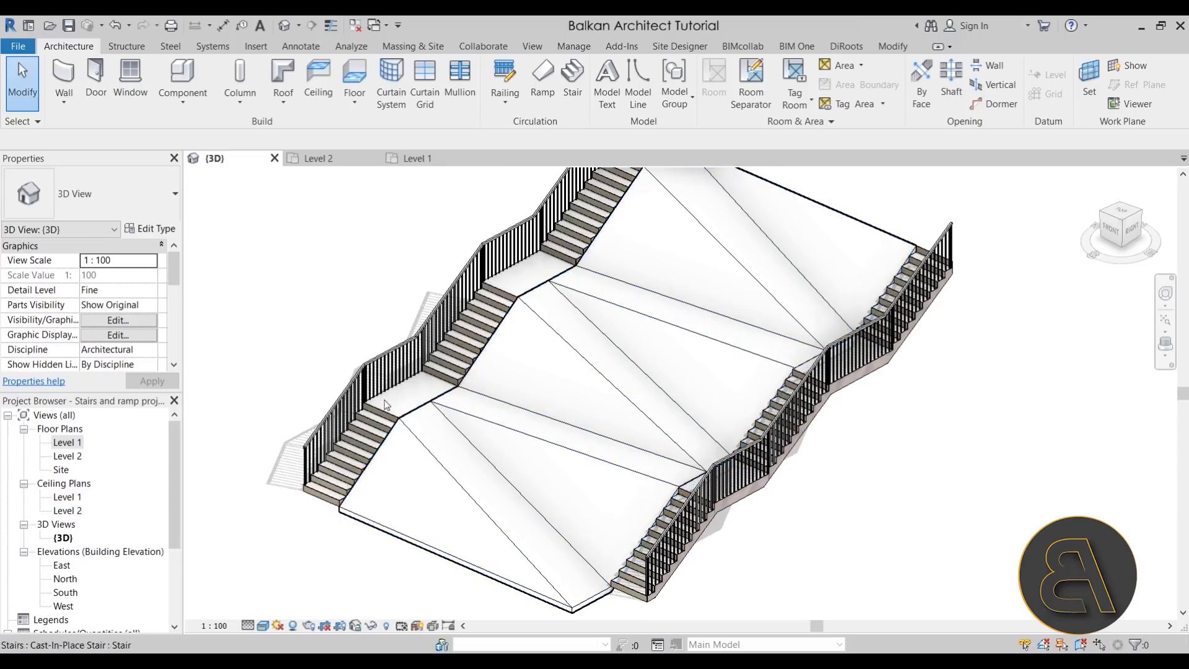
scroll(570, 311, "down", 2)
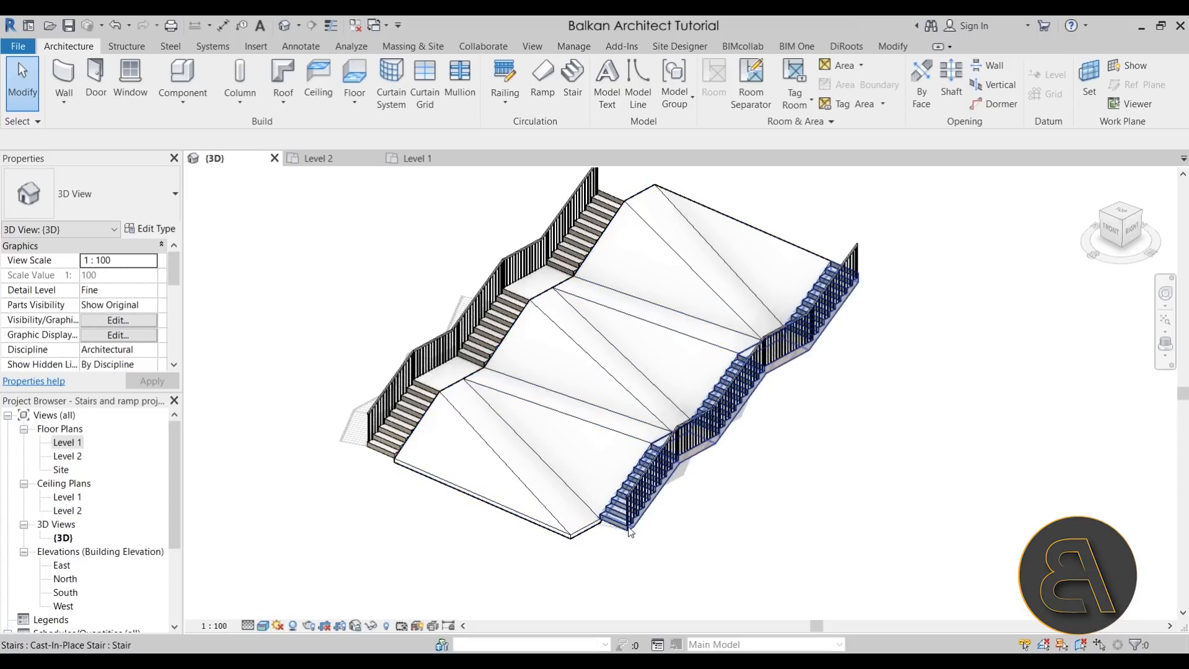
left_click(565, 534)
left_click(629, 103)
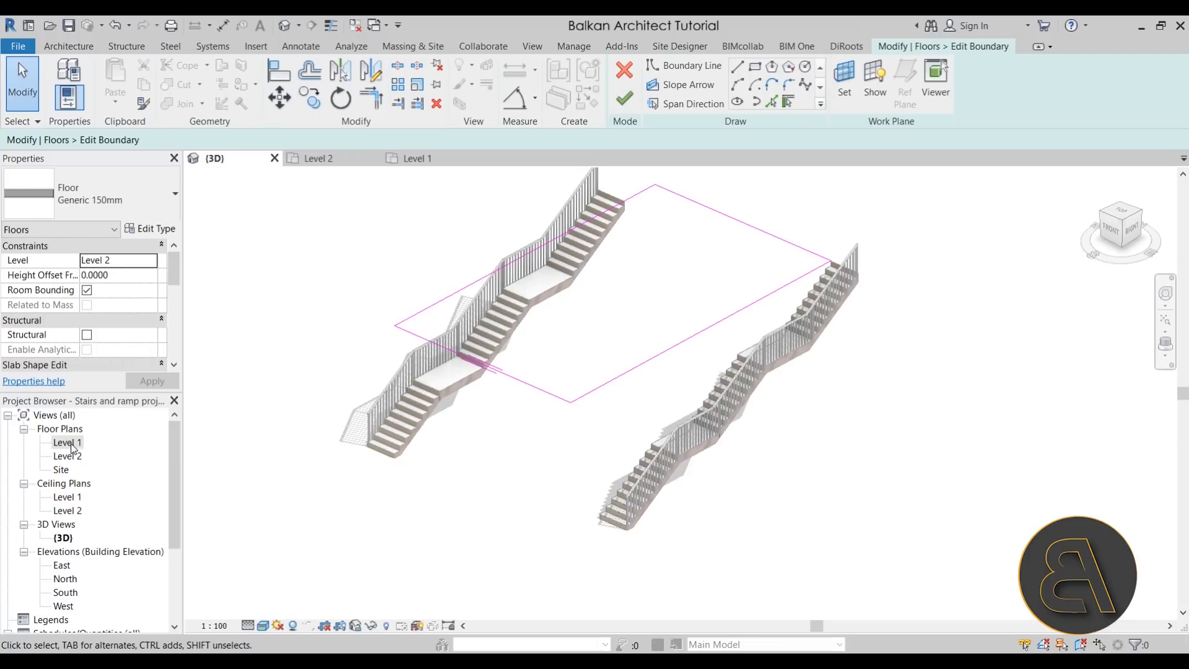
left_click(328, 159)
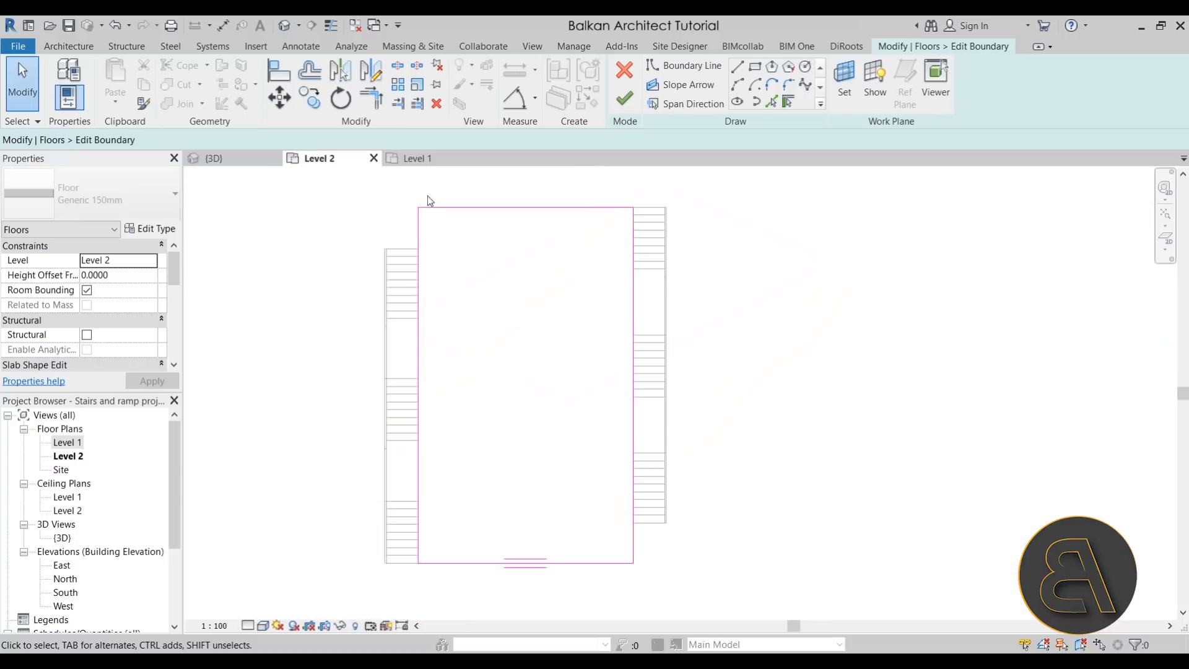
Draw boundary lines across the head of the left staircase and along its outer side up to the floor's end edge.
left_click(737, 66)
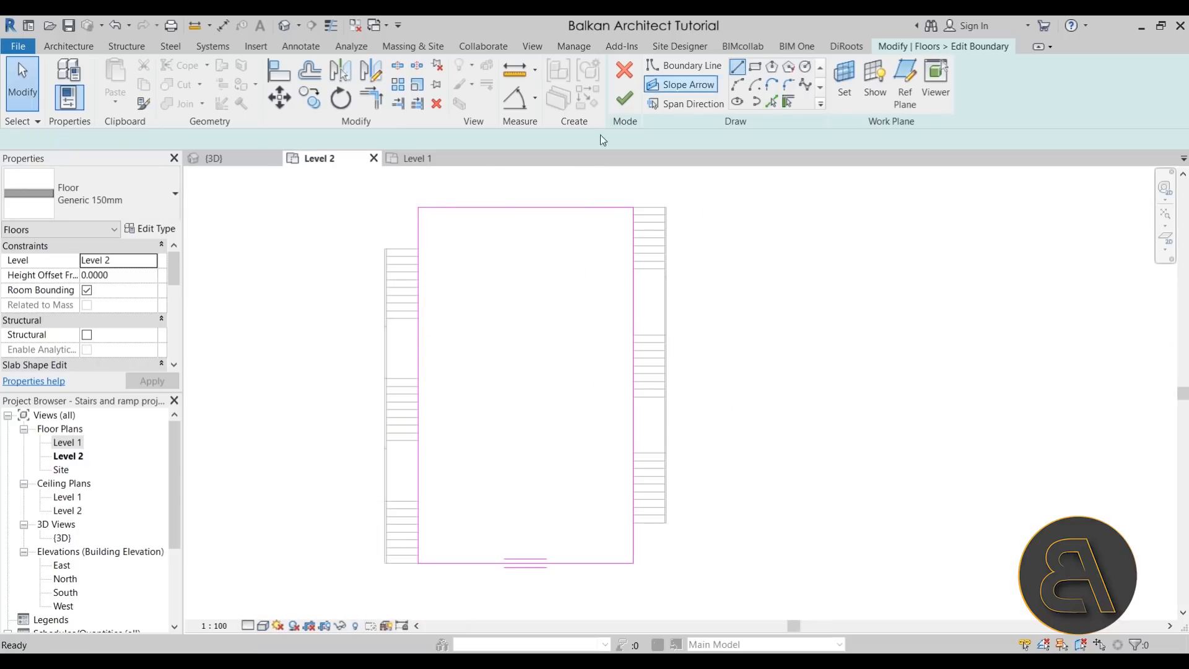
scroll(437, 202, "up", 2)
left_click(404, 284)
left_click(347, 284)
left_click(347, 212)
key("Escape")
scroll(644, 294, "down", 2)
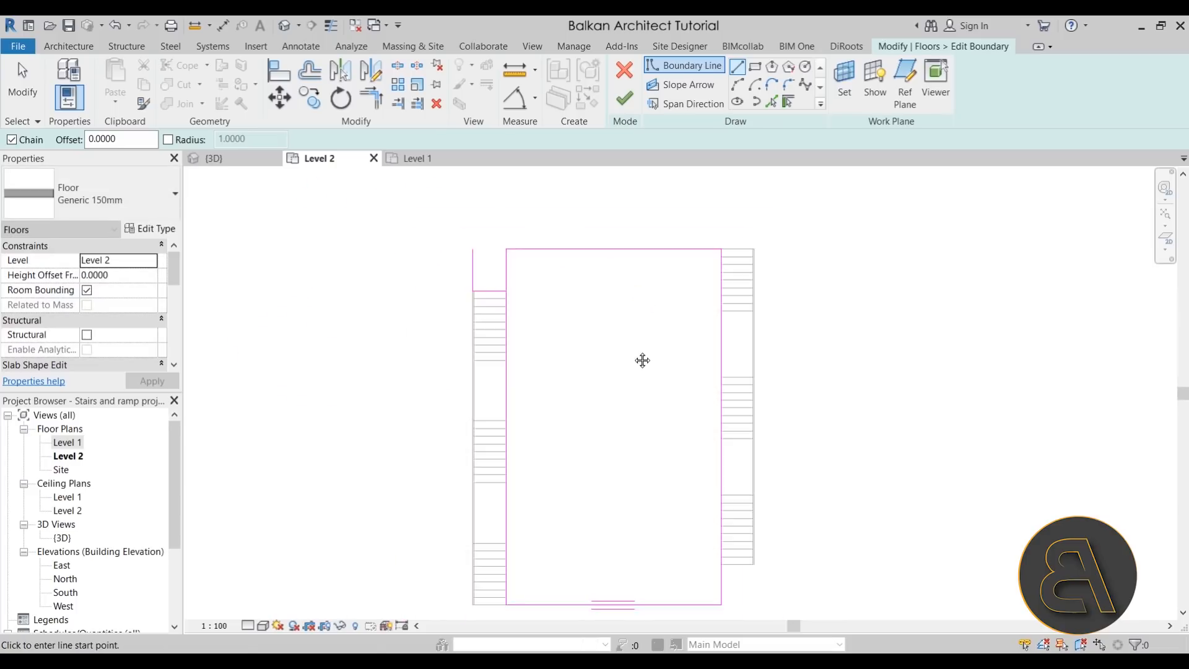
Draw boundary lines 1.2 m across the foot of the right staircase and along its outer side to the floor's front edge.
middle_click_drag(754, 533, 647, 413)
scroll(648, 413, "up", 2)
left_click(592, 465)
left_click(650, 466)
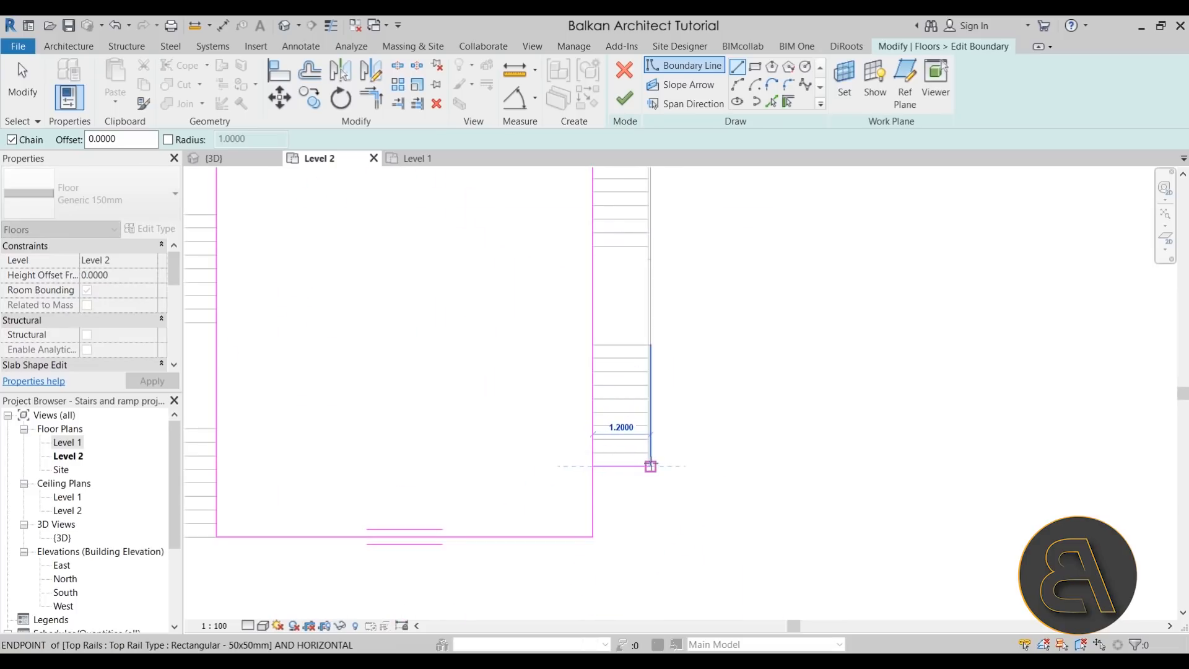
left_click(650, 537)
key("Escape")
scroll(805, 433, "down", 1)
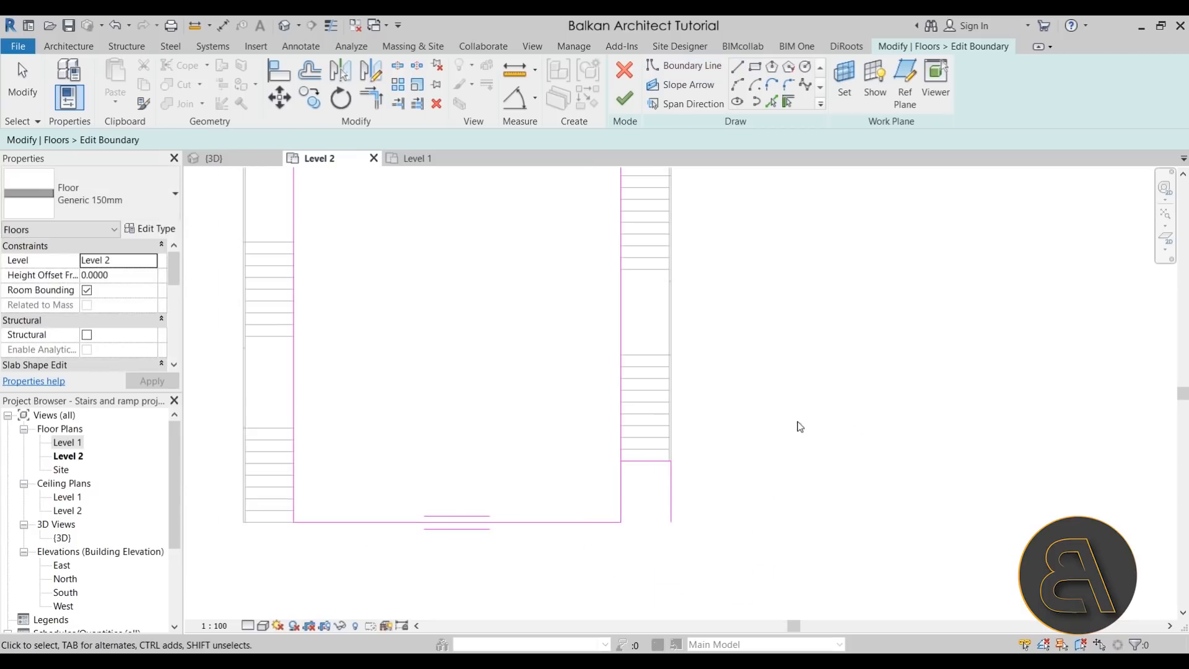
Use Trim/Extend to join the new boundary lines with the floor's end edges, closing the outline at both stair extensions.
scroll(477, 328, "down", 1)
key("t")
key("r")
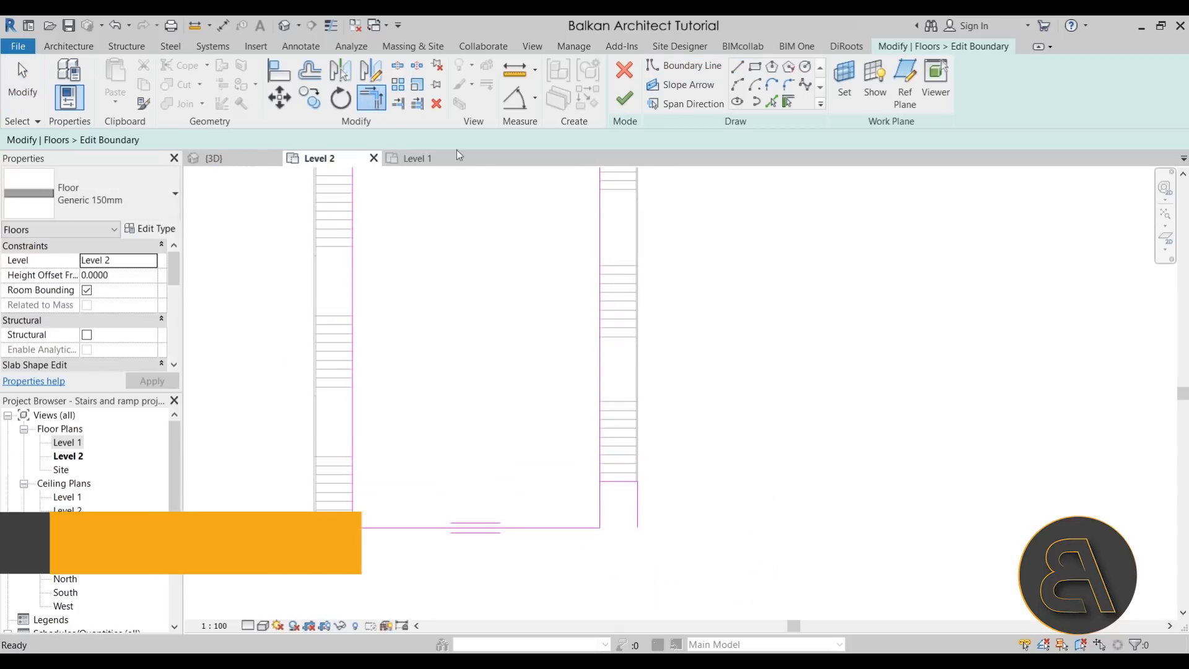
left_click(580, 528)
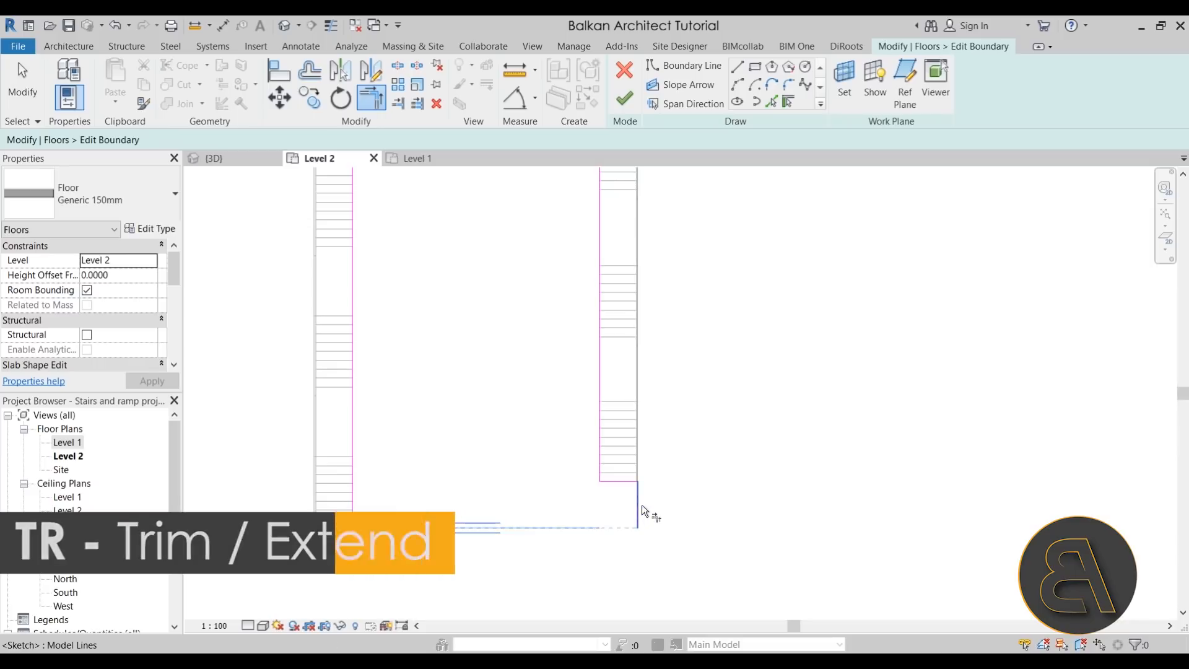
left_click(640, 504)
scroll(477, 250, "down", 1)
middle_click_drag(397, 173, 428, 393)
scroll(429, 392, "up", 2)
left_click(376, 400)
left_click(392, 409)
scroll(426, 345, "down", 2)
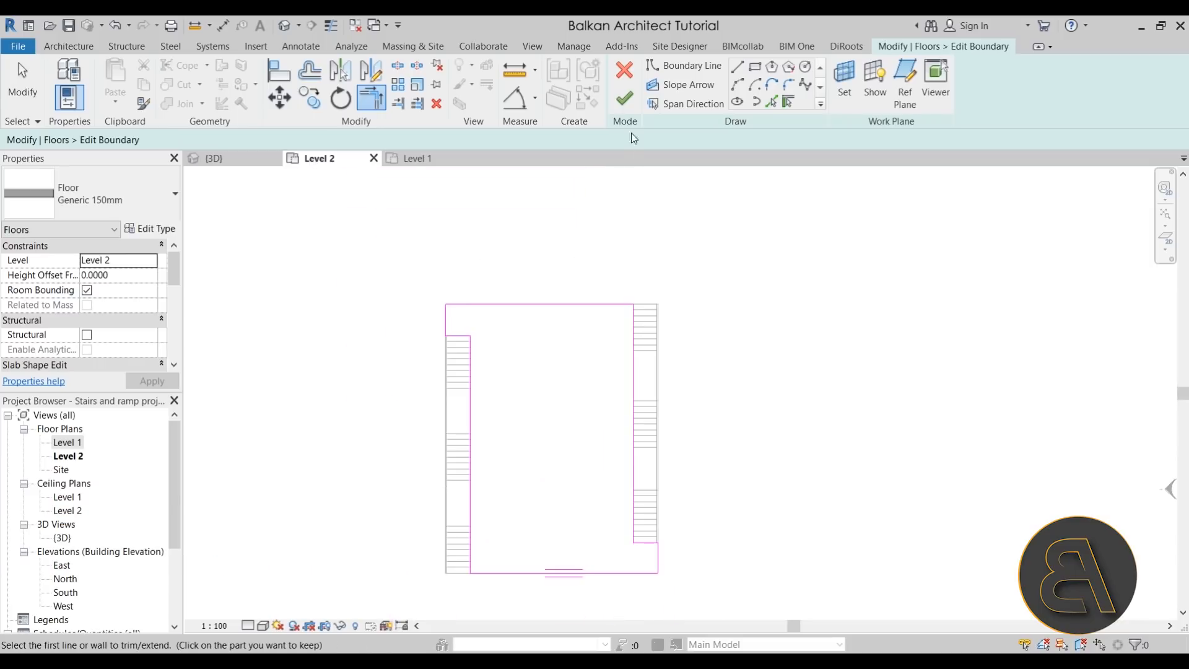
Finish the floor boundary edit and return to the 3D view of the ramp.
left_click(624, 98)
left_click(248, 159)
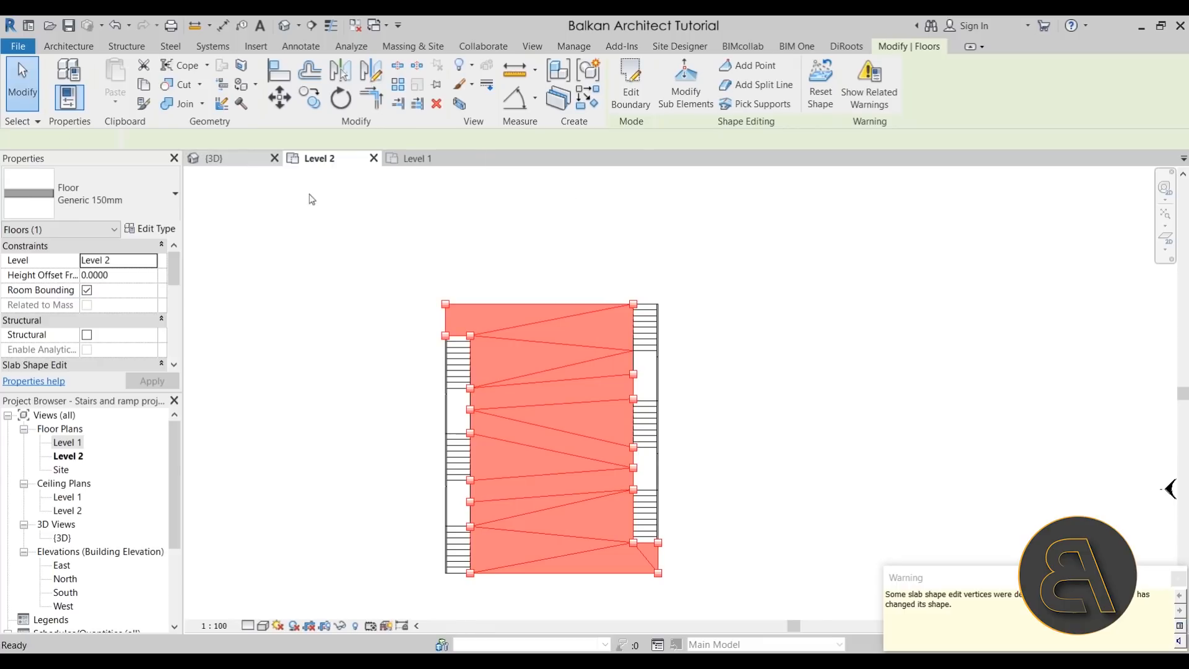
scroll(679, 403, "down", 1)
middle_click_drag(703, 411, 587, 421, "shift")
scroll(587, 421, "up", 3)
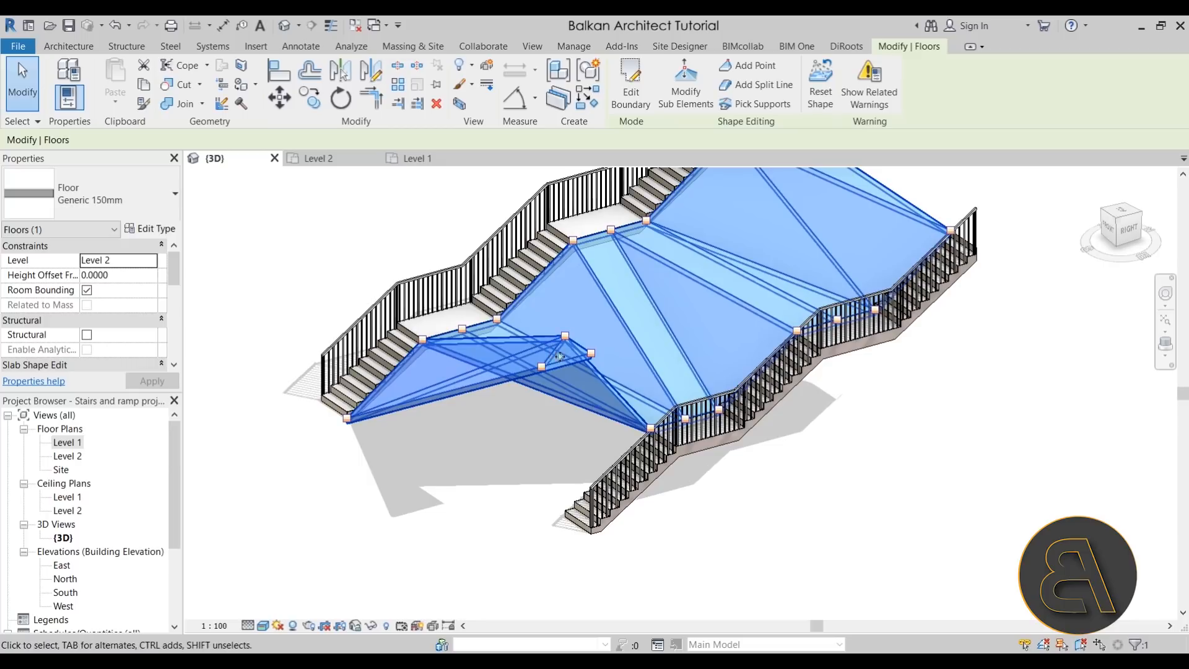
scroll(570, 385, "down", 1)
middle_click_drag(570, 385, 522, 483)
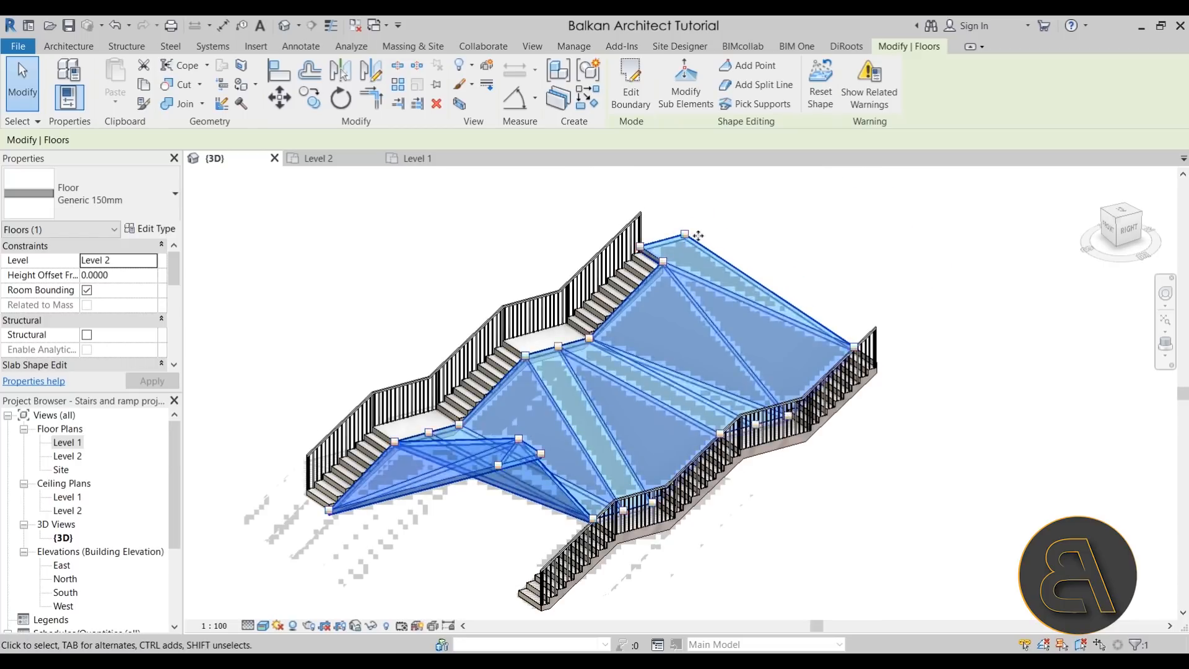
Modify the floor's sub-elements by setting the raised edges of the extension at the right staircase's foot to elevation -5.
left_click(685, 87)
scroll(511, 467, "up", 3)
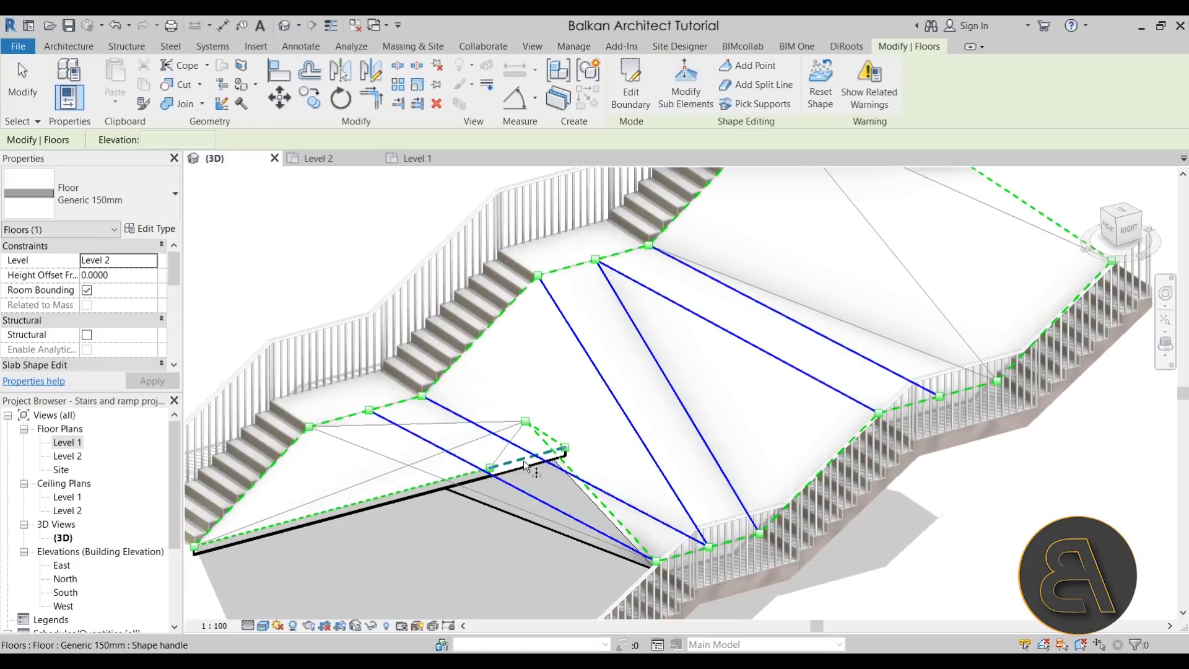
left_click(532, 458)
middle_click_drag(545, 463, 408, 379, "shift")
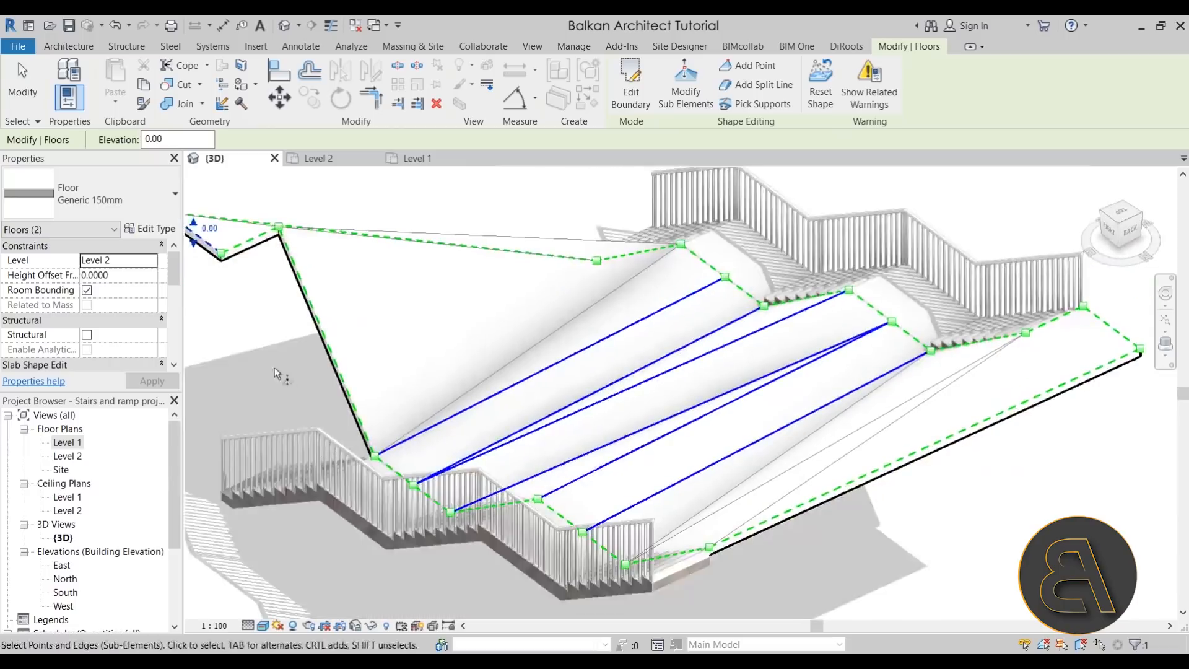
scroll(409, 378, "up", 2)
left_click(374, 347, "ctrl")
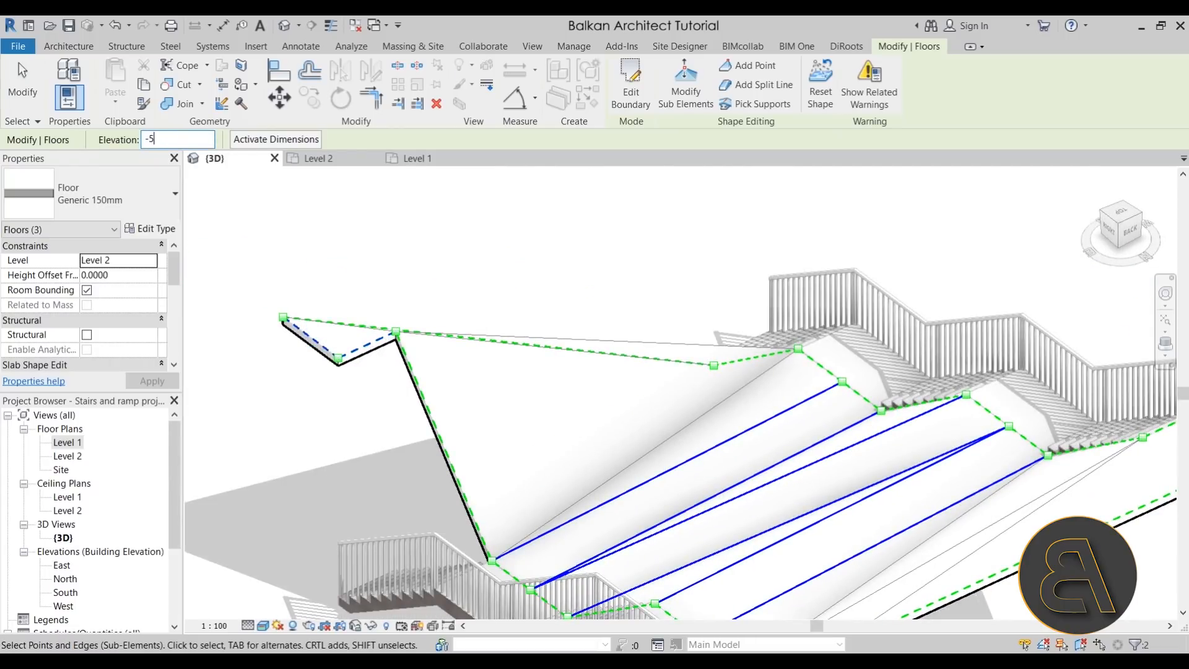
key("Return")
scroll(467, 509, "down", 2)
middle_click_drag(467, 509, 612, 430, "shift")
middle_click_drag(612, 430, 535, 177)
scroll(537, 437, "up", 1)
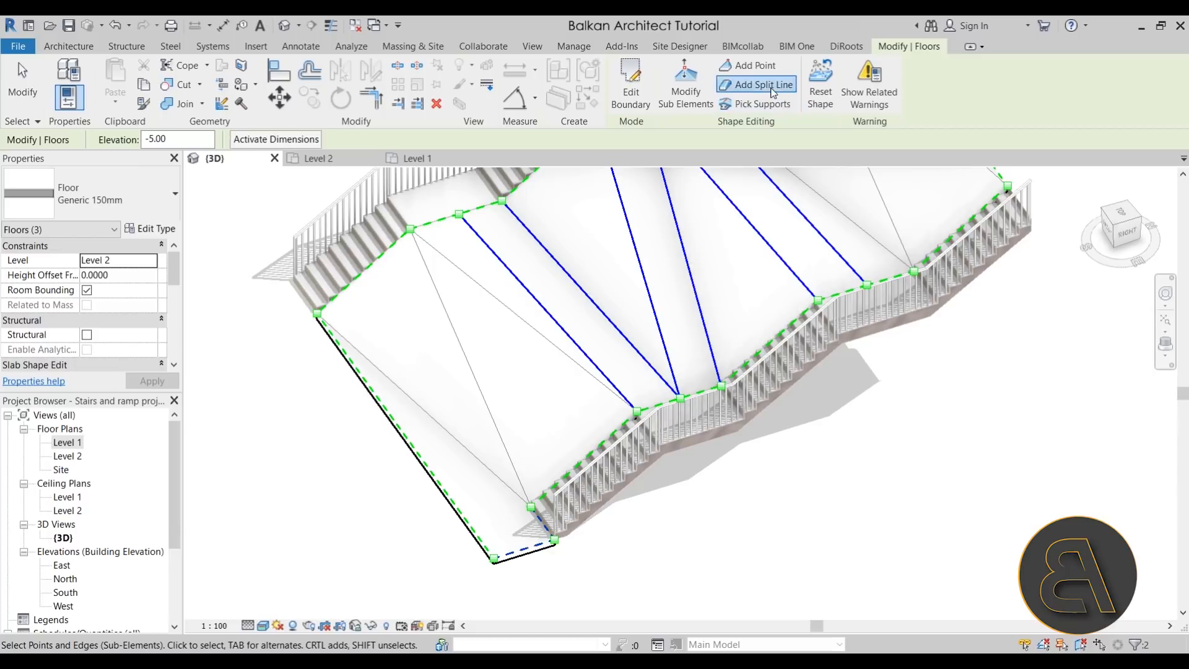
left_click(755, 85)
key("Escape")
key("Escape")
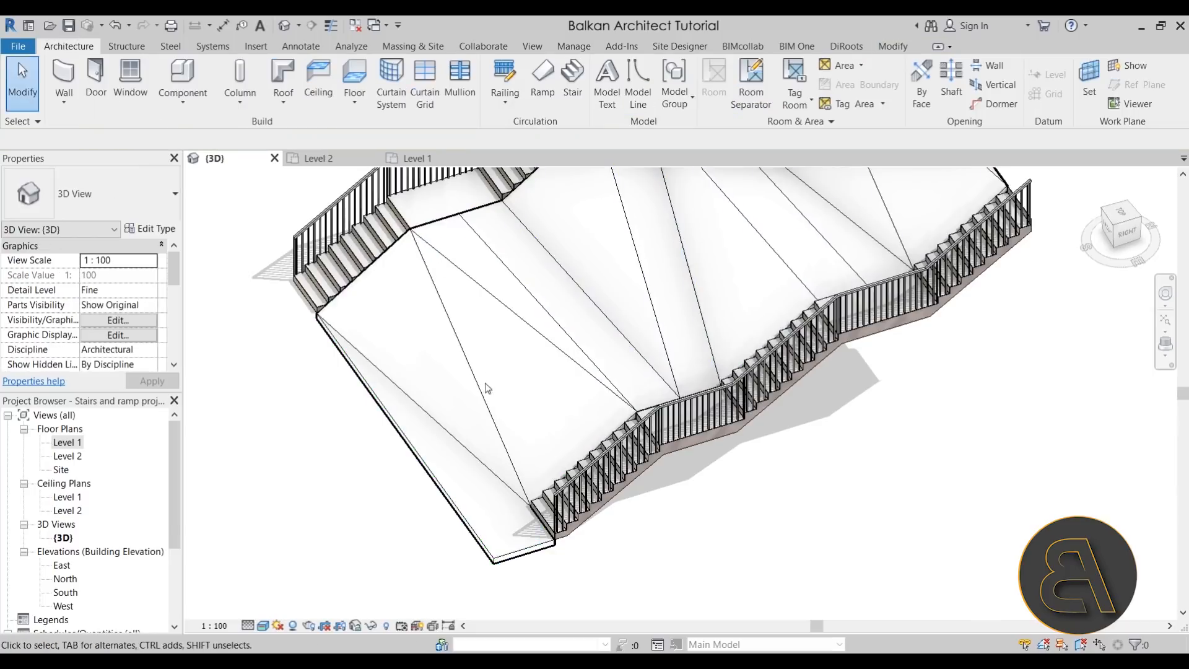
Add a split line on the floor from the right staircase's inner foot corner straight across to the front edge.
left_click(483, 394)
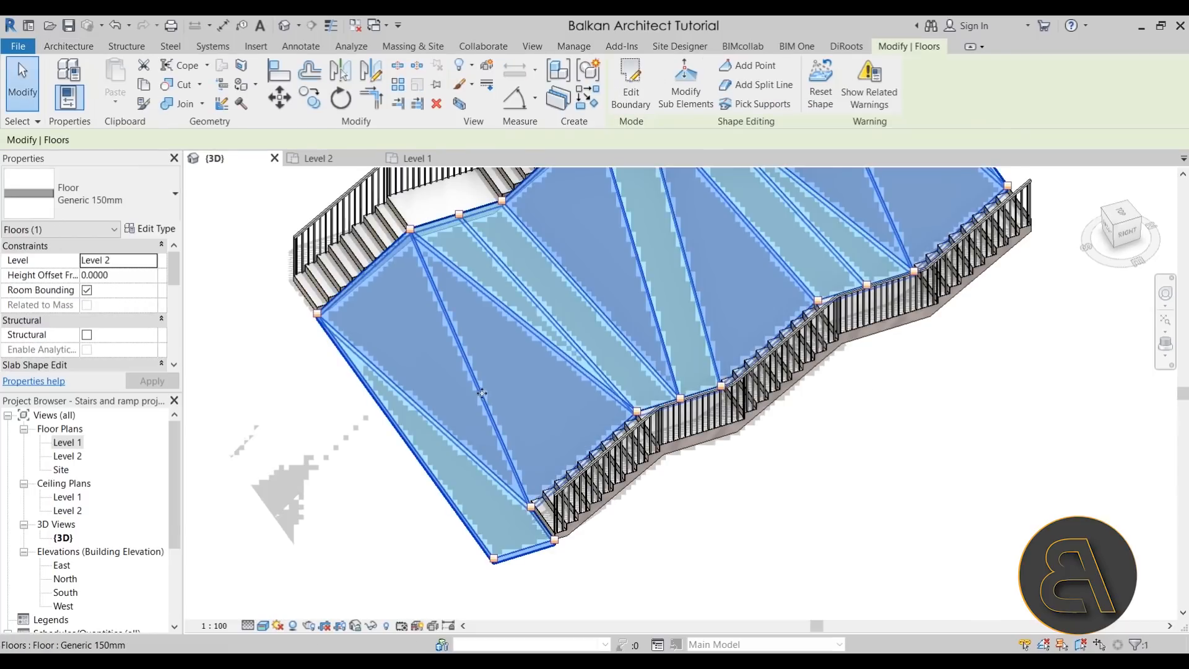
left_click(740, 90)
left_click(531, 506)
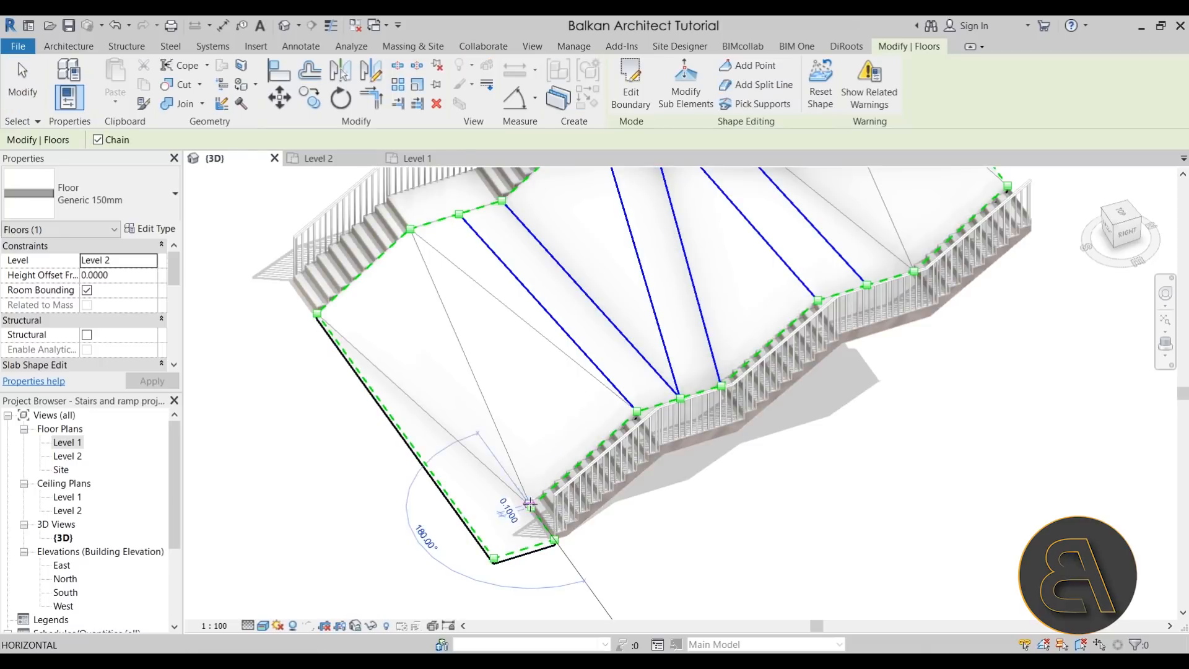
left_click(470, 525)
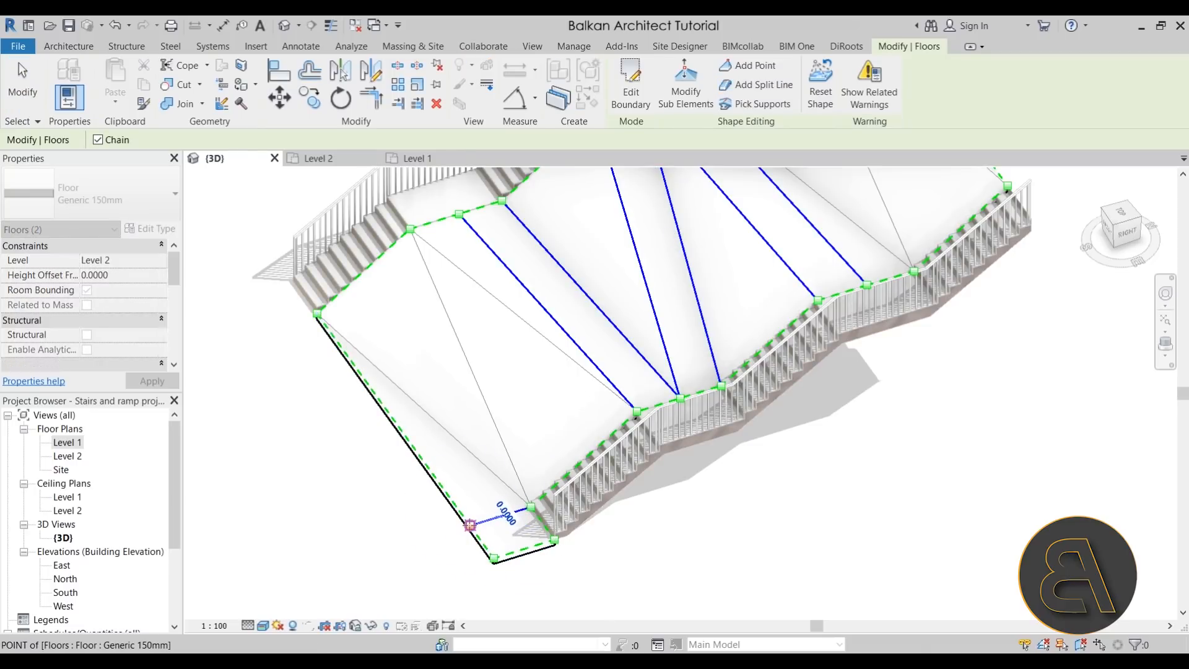
key("Escape")
key("Escape")
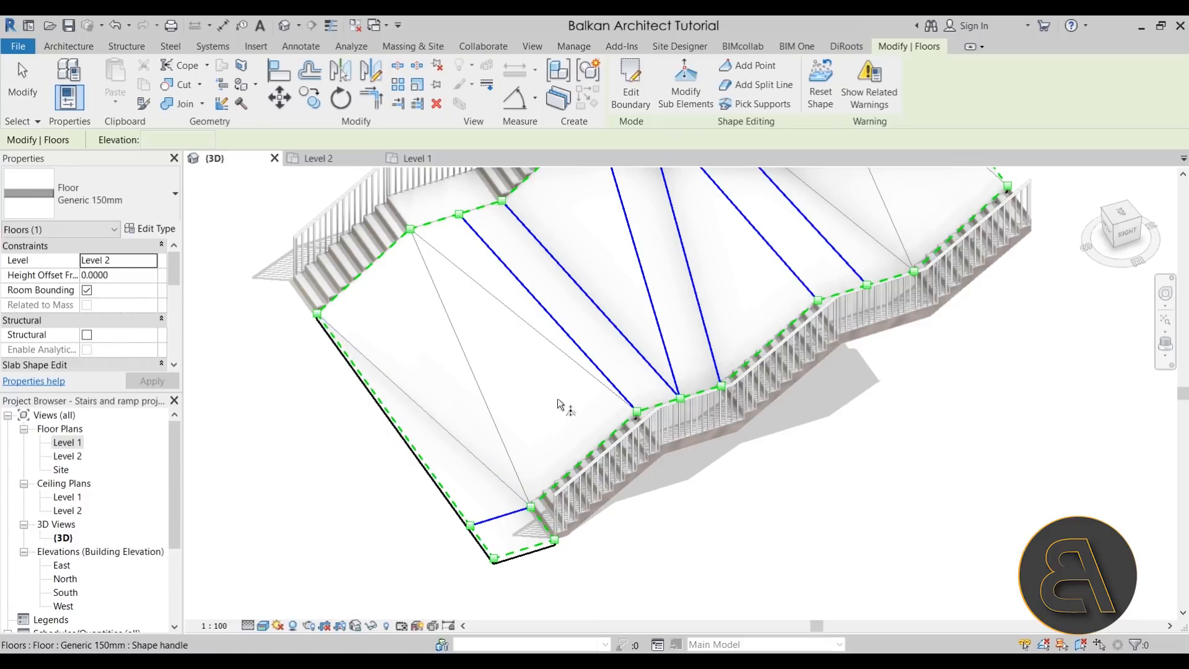
Add a split line from the right staircase's inner foot corner to the near corner of the left staircase's first landing.
left_click(773, 83)
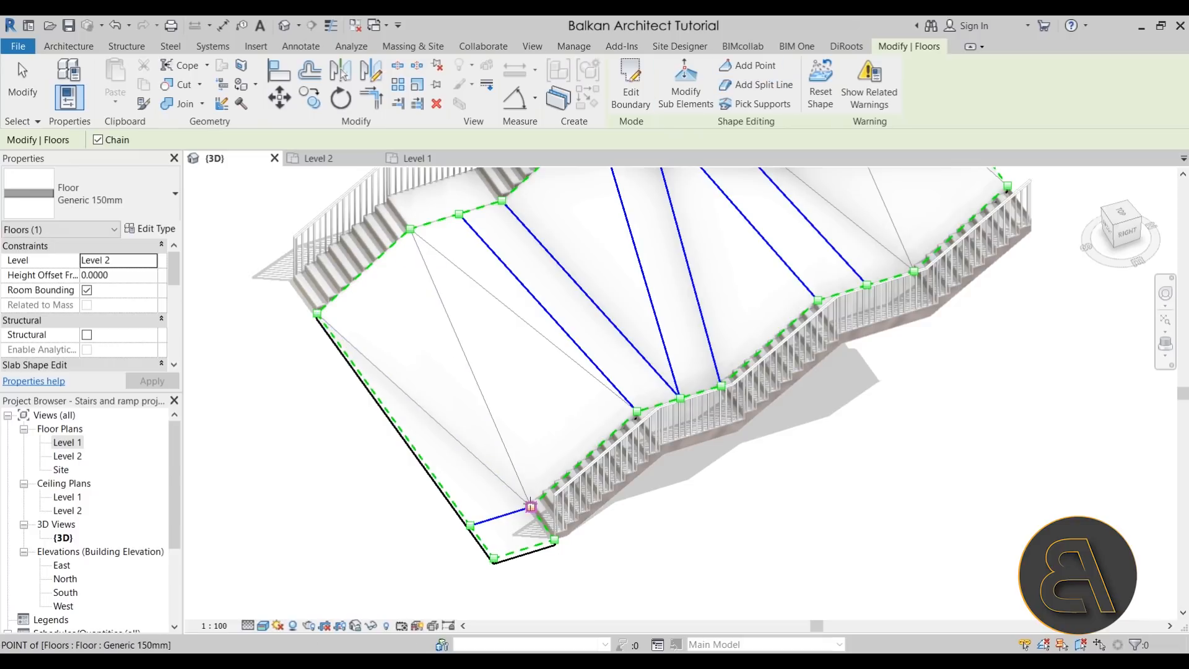
left_click(530, 506)
left_click(410, 229)
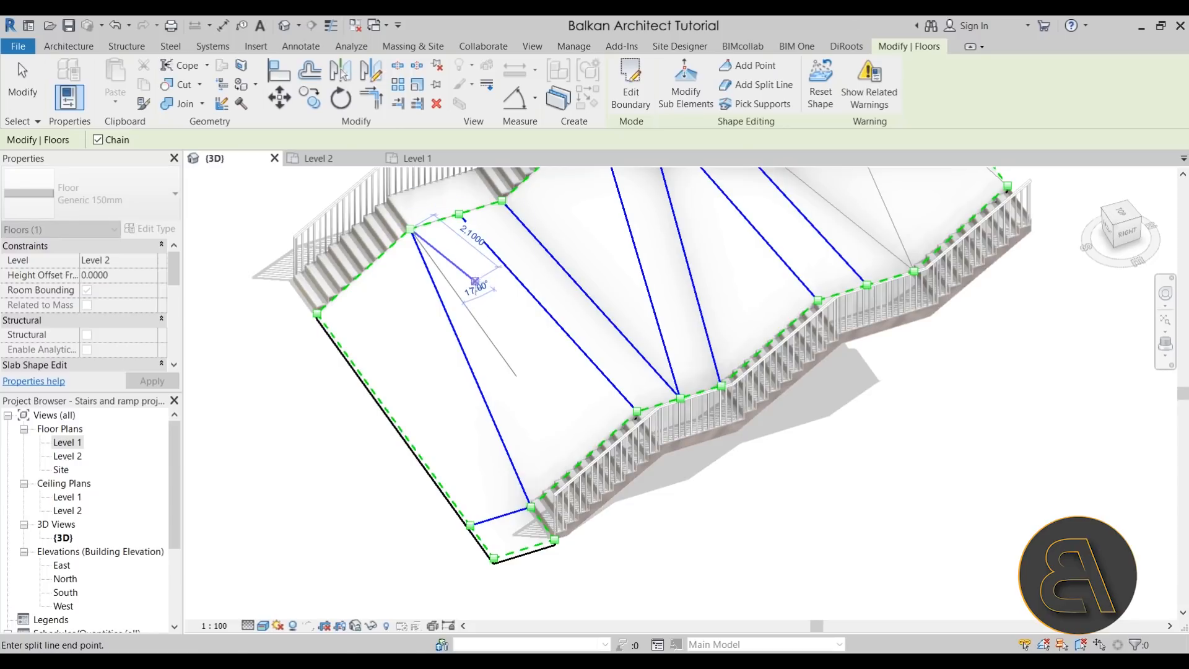
key("Escape")
key("Escape")
Undo the split lines just added at the right staircase's foot.
left_click(485, 398)
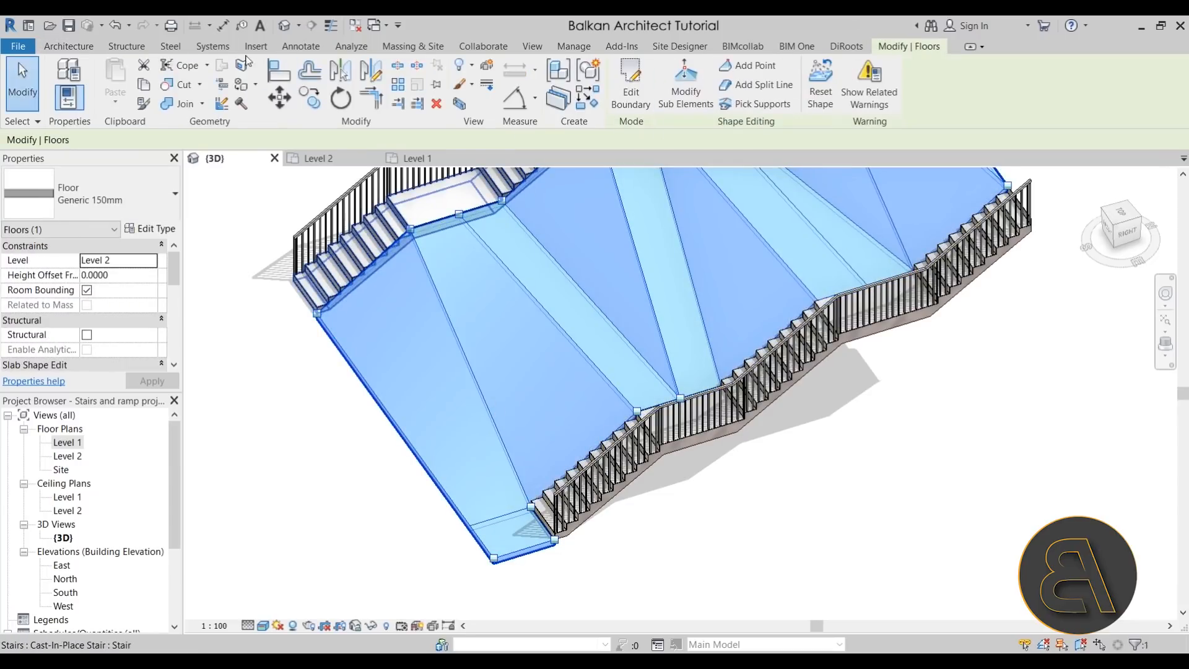
left_click(116, 27)
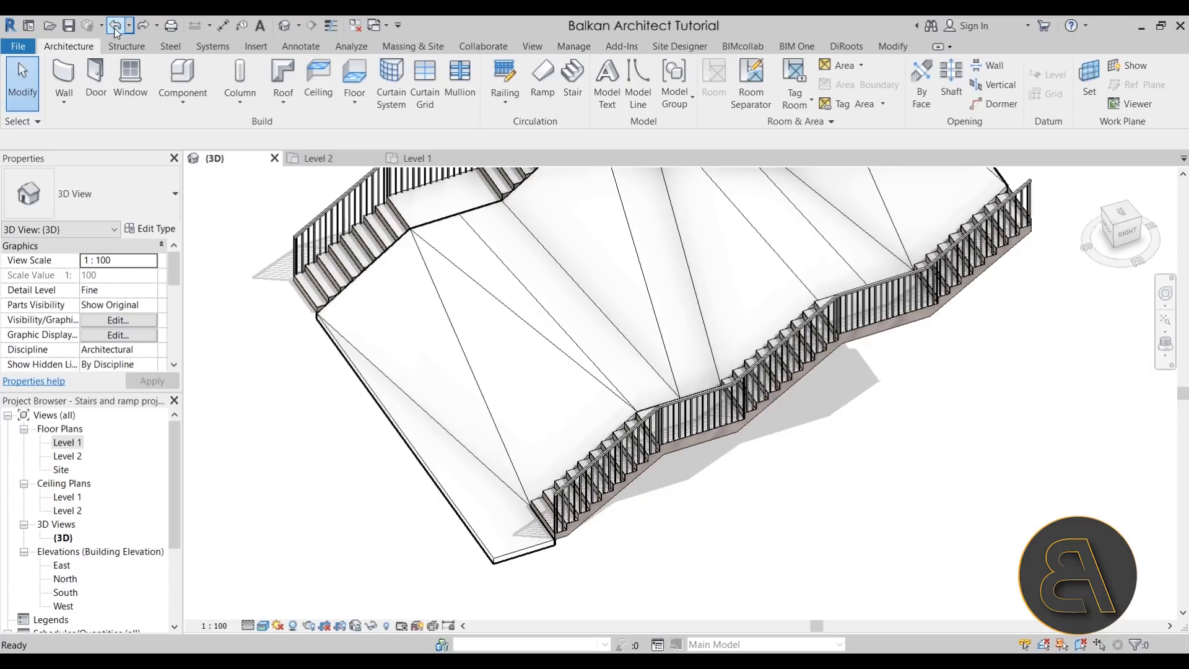
Add chained split lines from the right staircase's inner foot corner to the front edge, then to the left first landing's near corner.
left_click(612, 375)
left_click(672, 100)
left_click(755, 85)
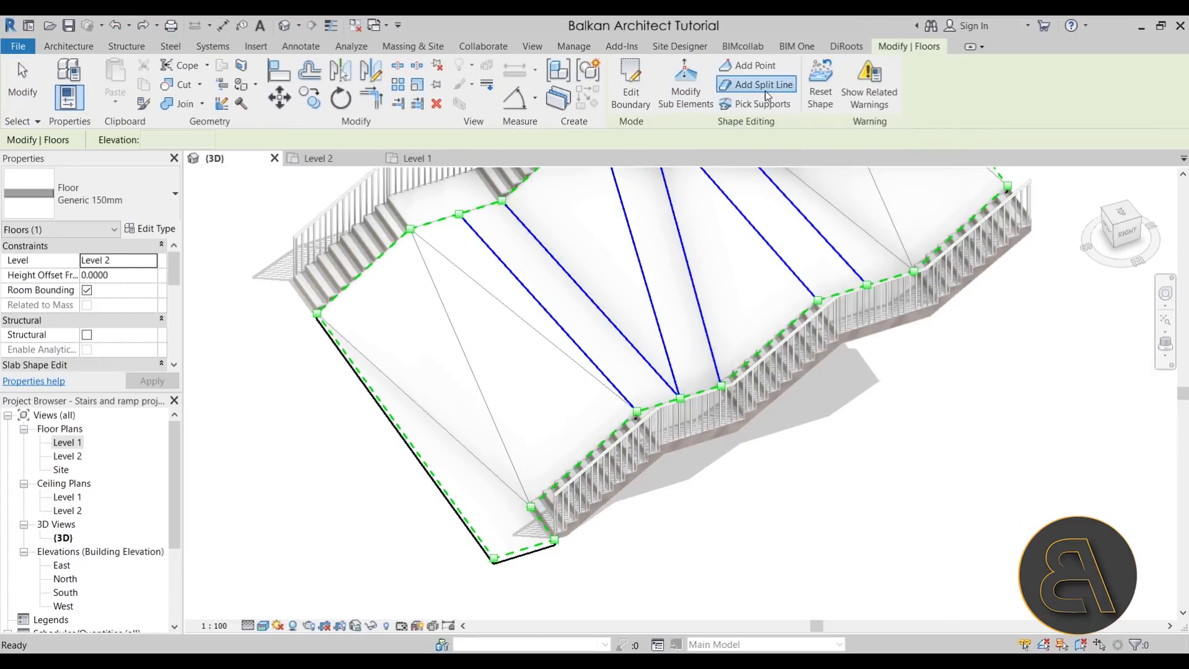
left_click(530, 508)
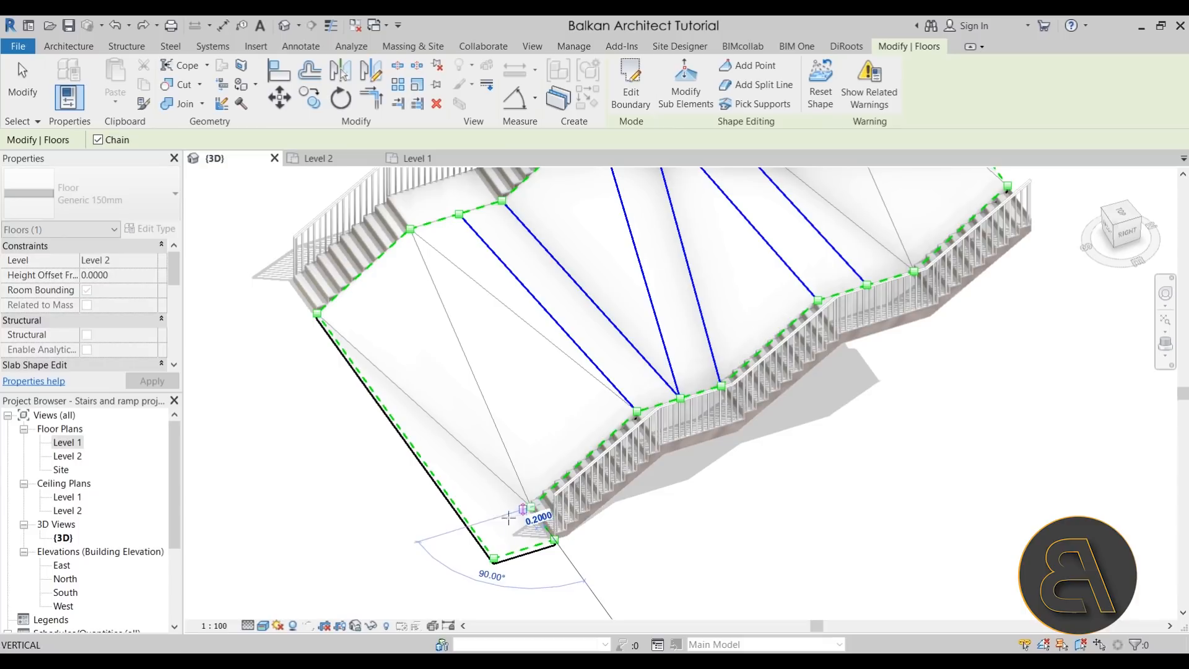
left_click(471, 525)
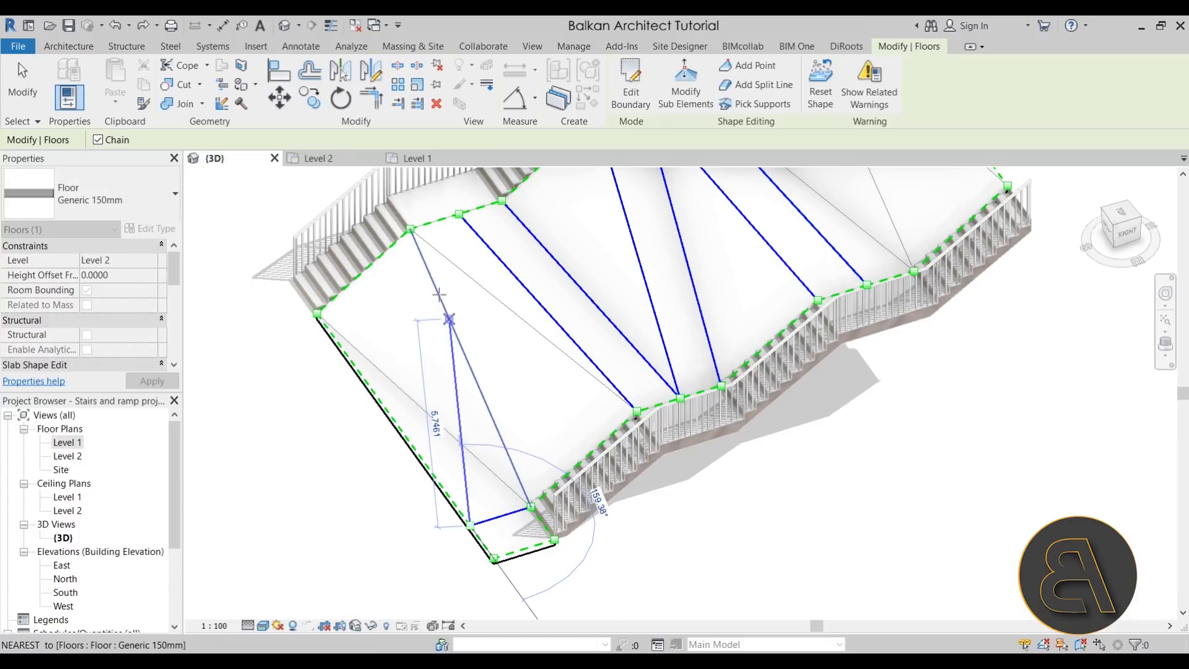
left_click(410, 230)
key("Escape")
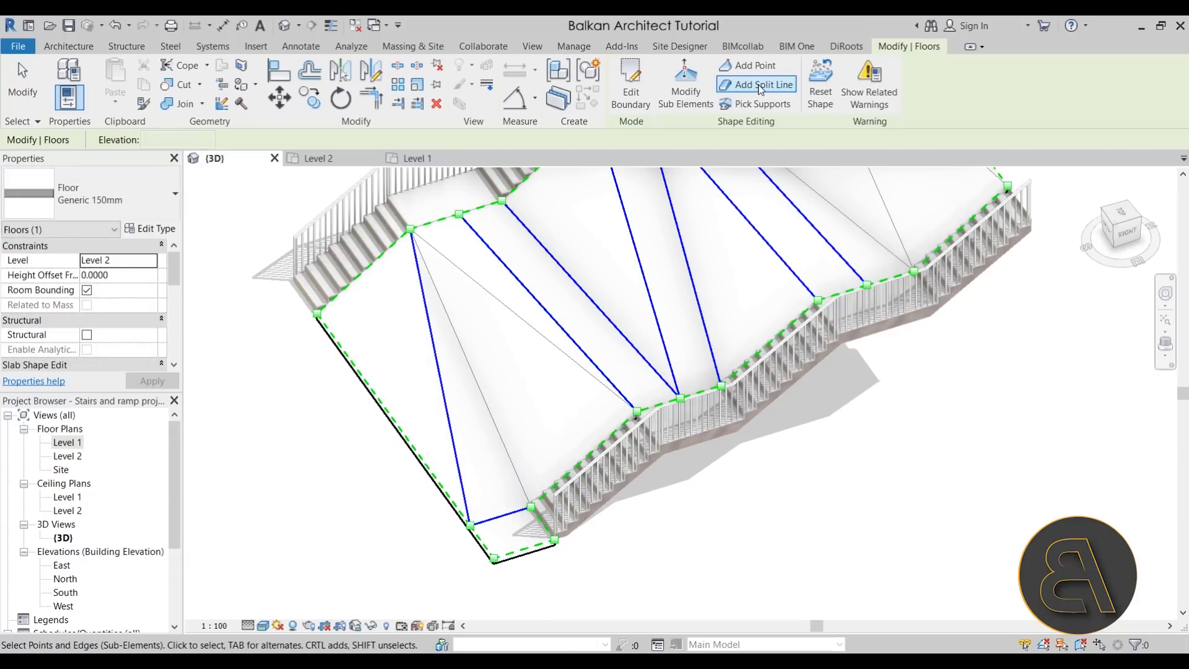
Add a split line from the midpoint of the left staircase's first landing to the right staircase's inner foot corner.
left_click(760, 89)
left_click(458, 214)
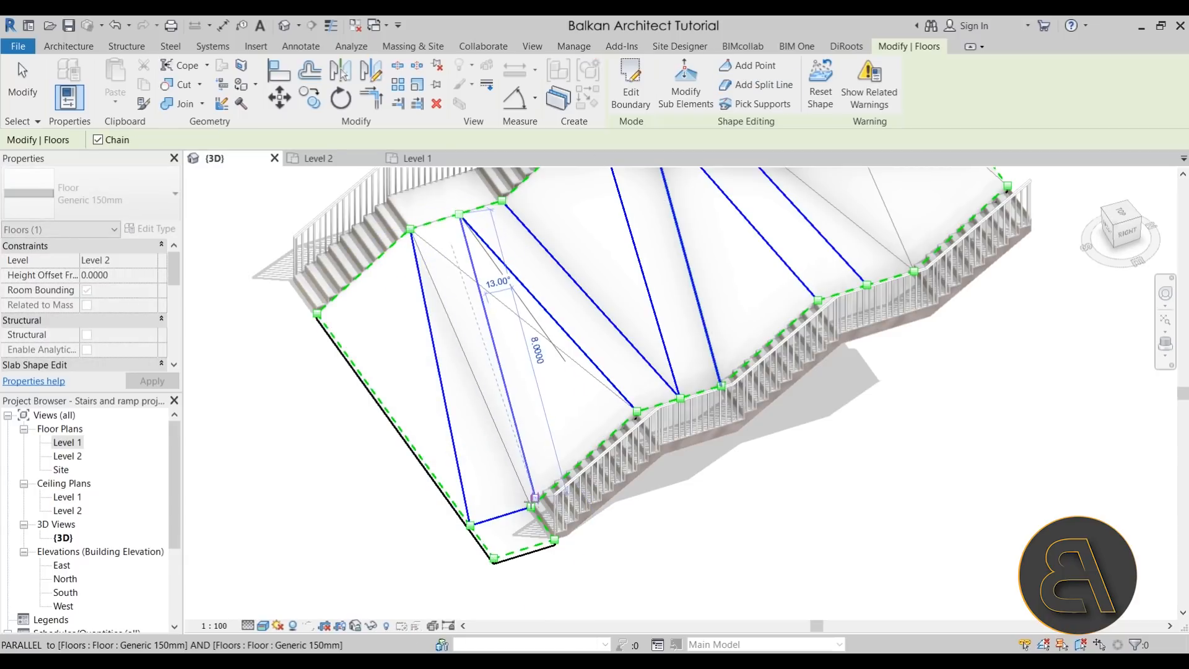
key("Escape")
key("Escape")
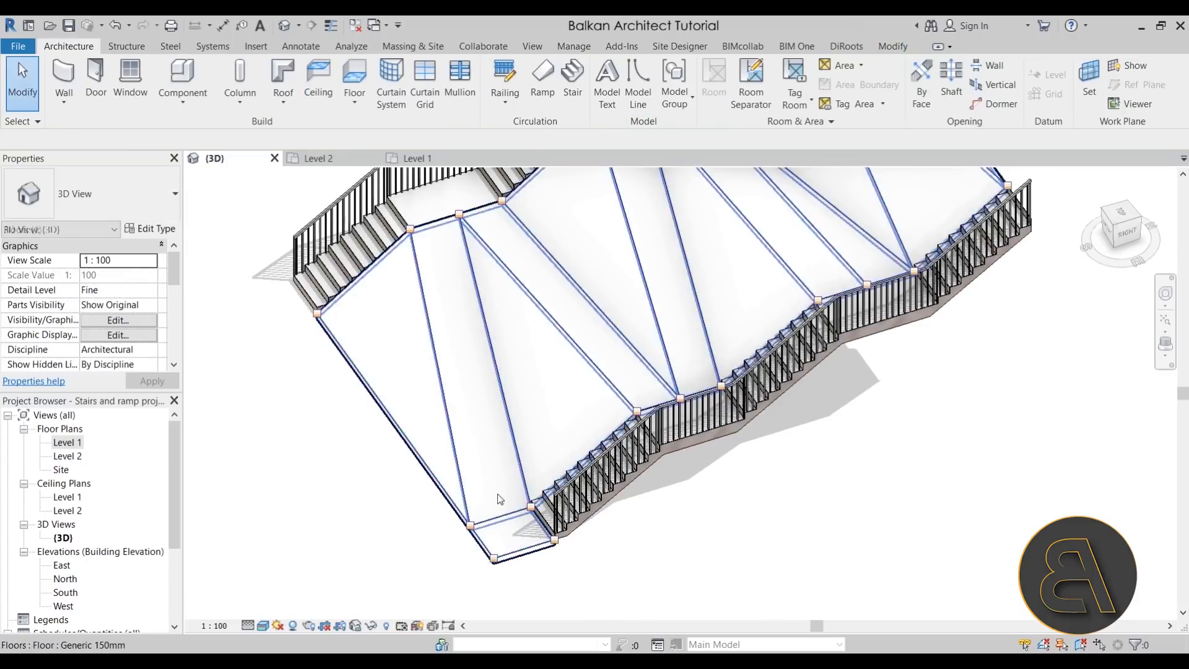
scroll(514, 468, "down", 1)
middle_click_drag(816, 429, 733, 470)
middle_click_drag(617, 414, 573, 503)
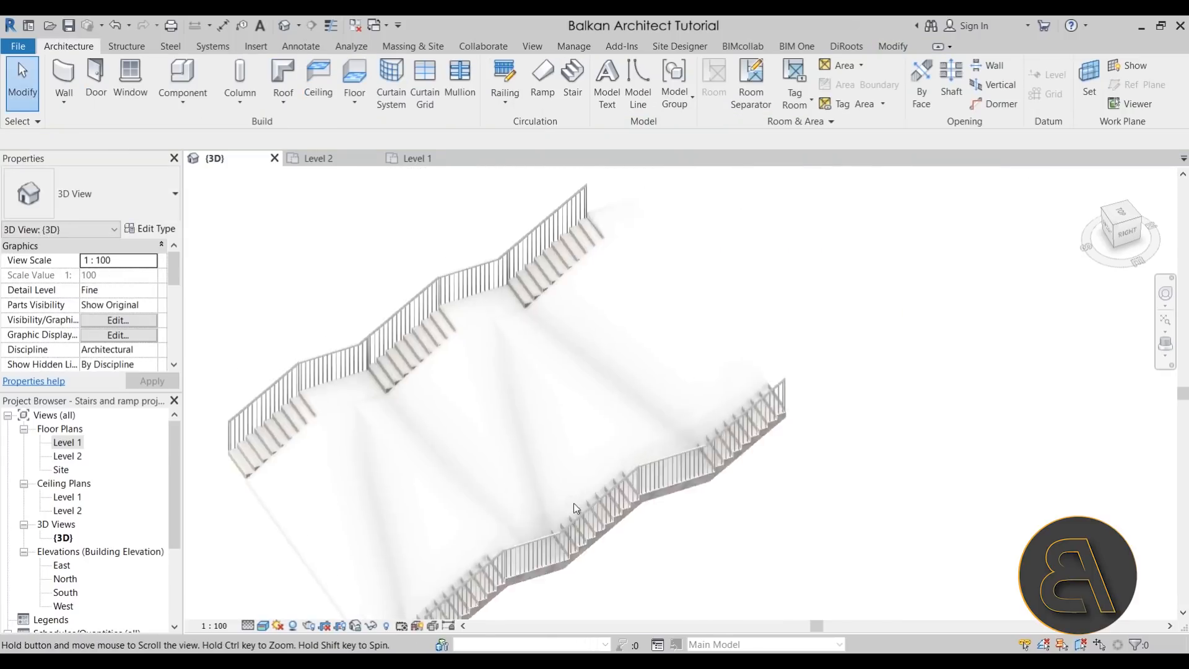
Add chained split lines from the left staircase's top inner corner to the back edge, then to the right second landing's far corner.
scroll(578, 255, "up", 1)
left_click(626, 253)
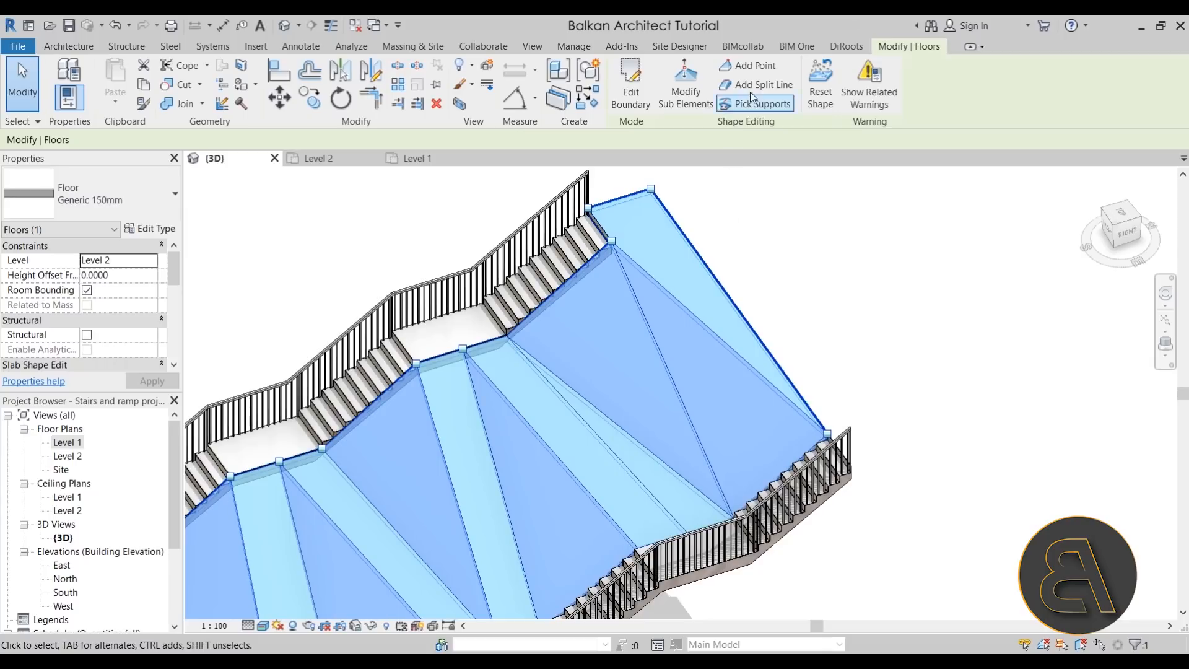
left_click(685, 80)
left_click(611, 241)
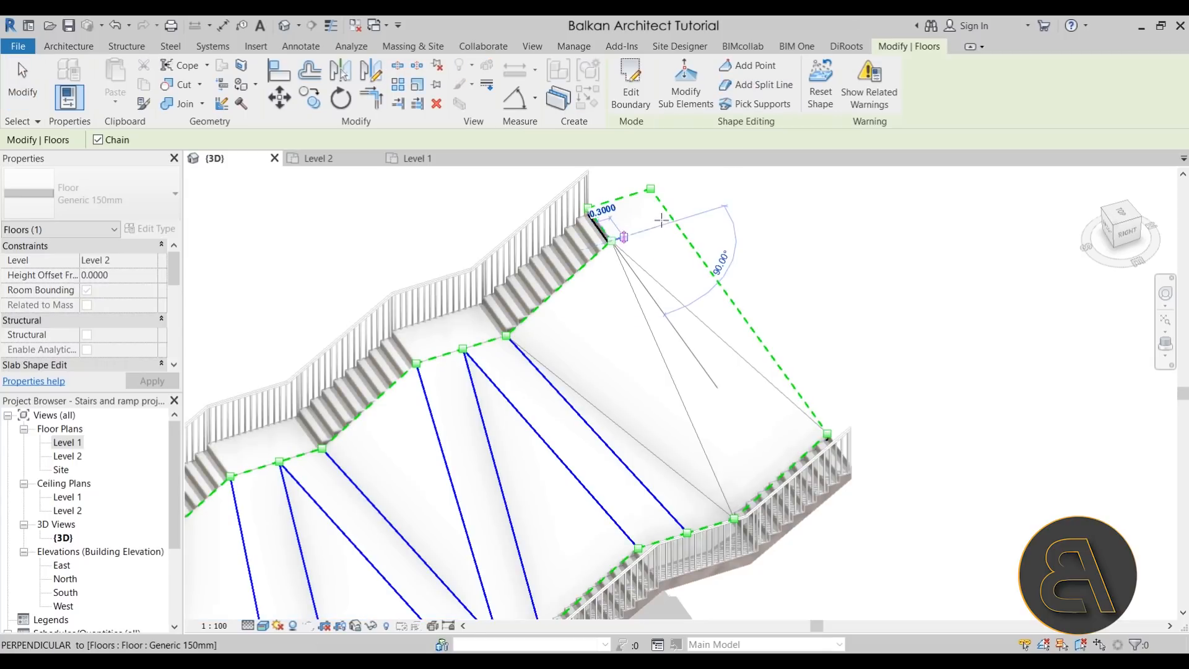
left_click(674, 221)
left_click(733, 517)
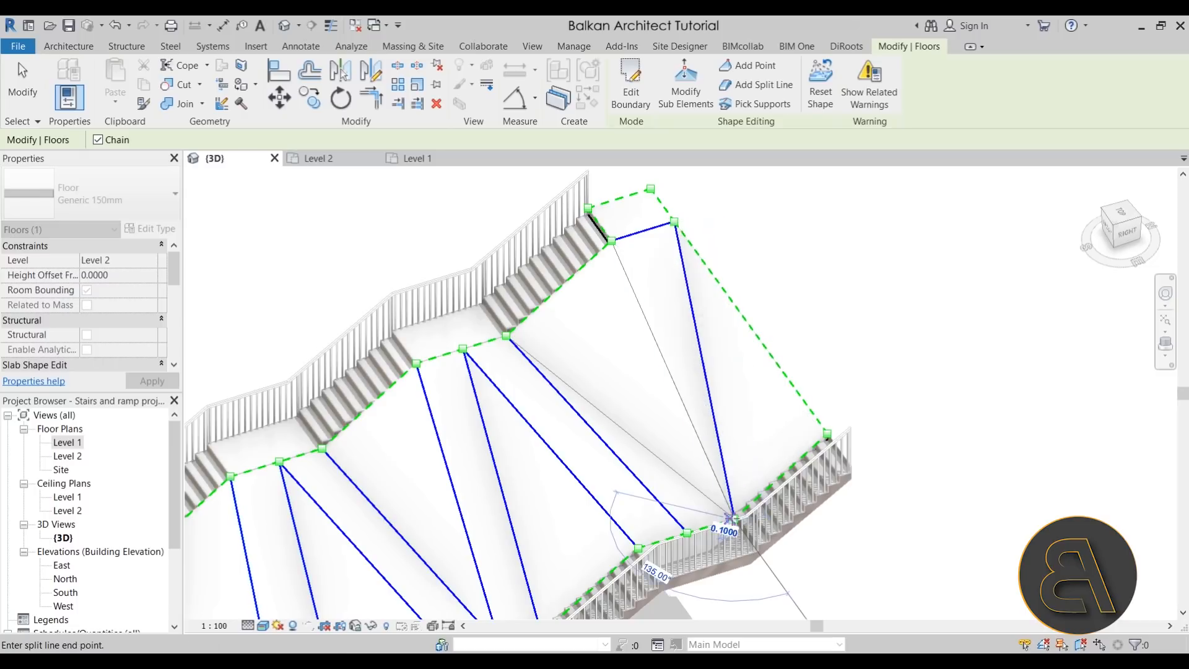
key("Escape")
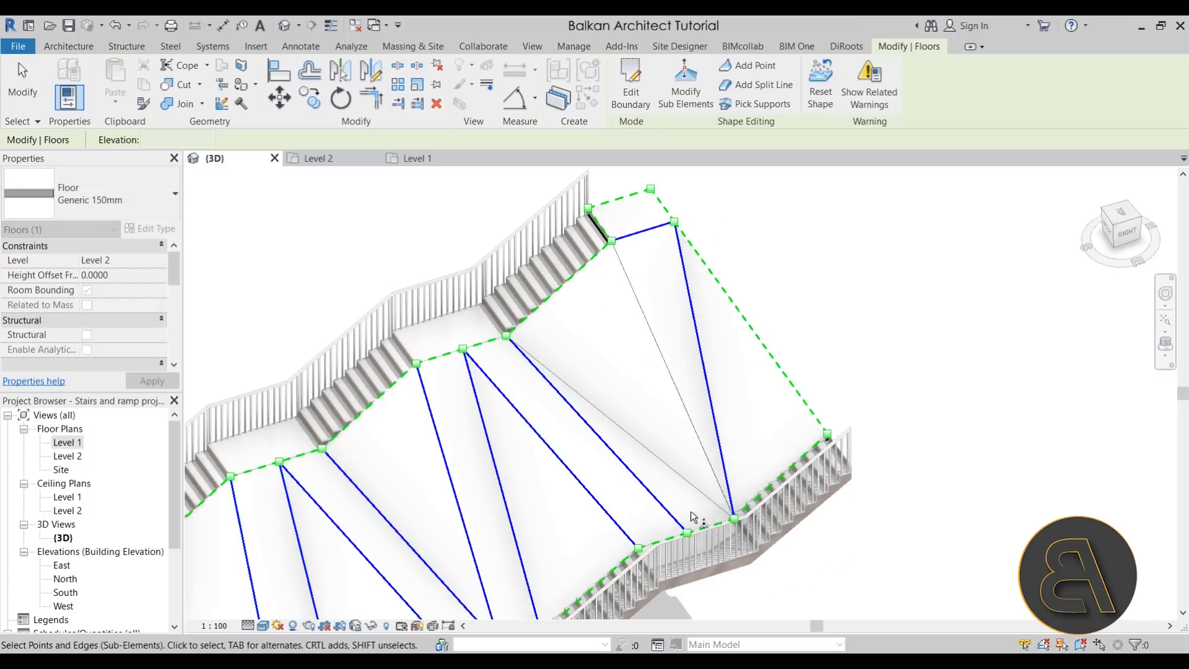
Add a split line from the left staircase's top inner corner to the midpoint of the right staircase's second landing.
left_click(611, 240)
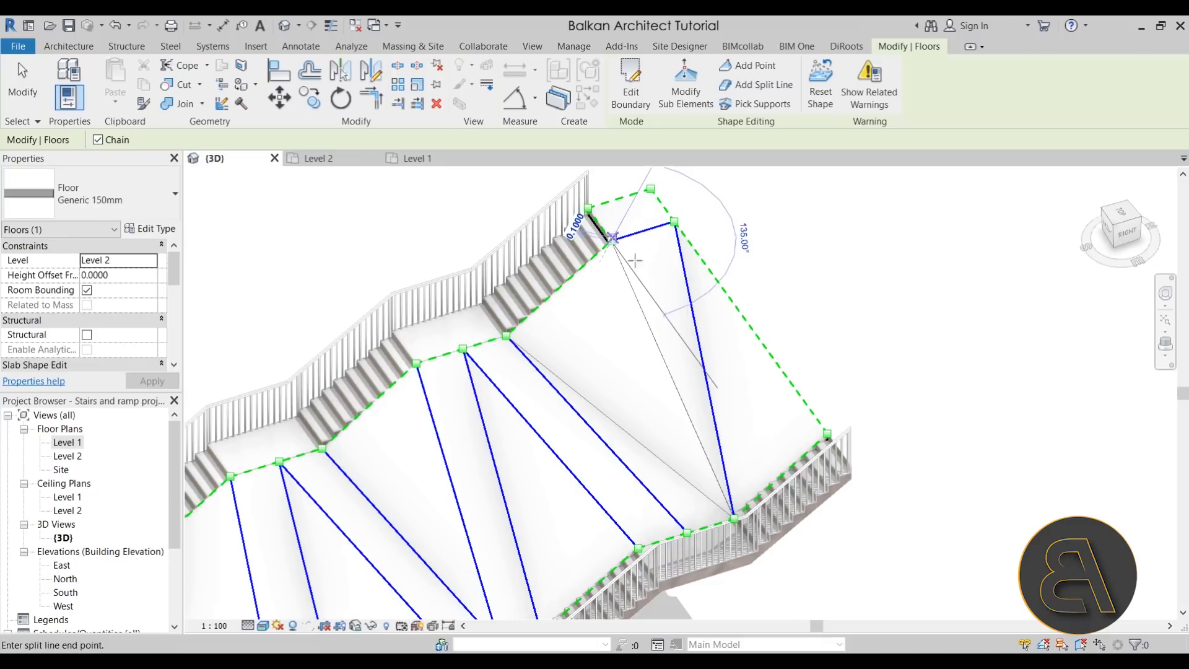
left_click(686, 532)
scroll(817, 402, "down", 3)
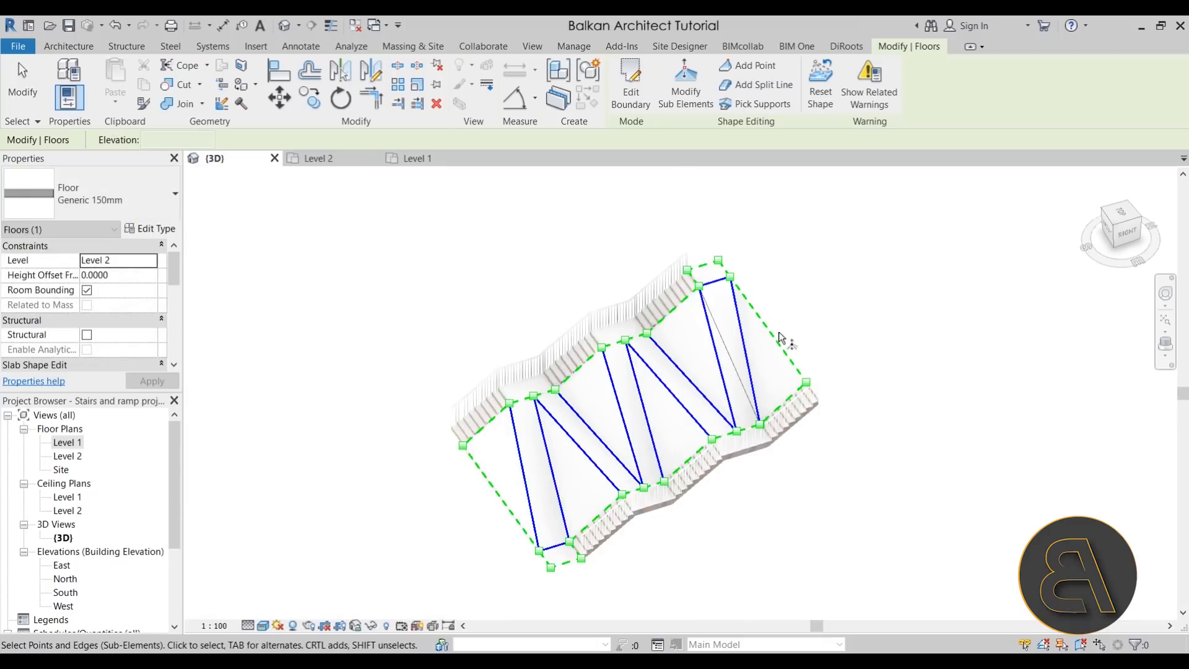
key("Escape")
key("Escape")
middle_click_drag(675, 261, 865, 434, "shift")
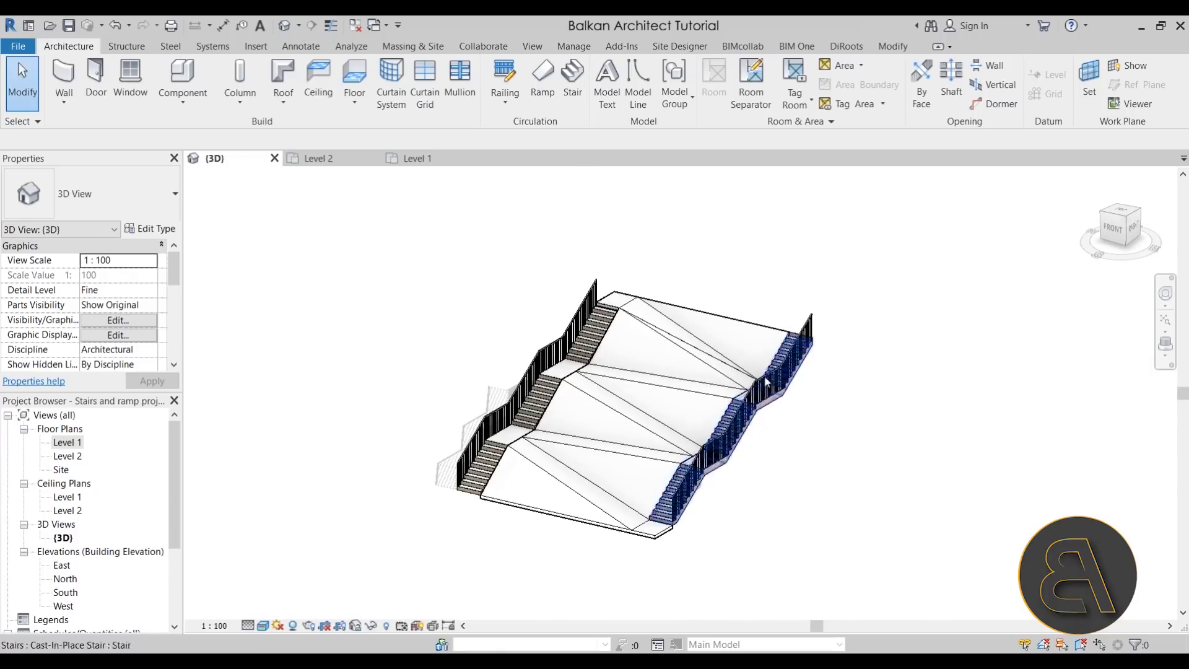
Examine the extra crease and the floor's shape points where the lines meet at the right staircase's second landing's far corner.
scroll(865, 439, "up", 5)
left_click(768, 384)
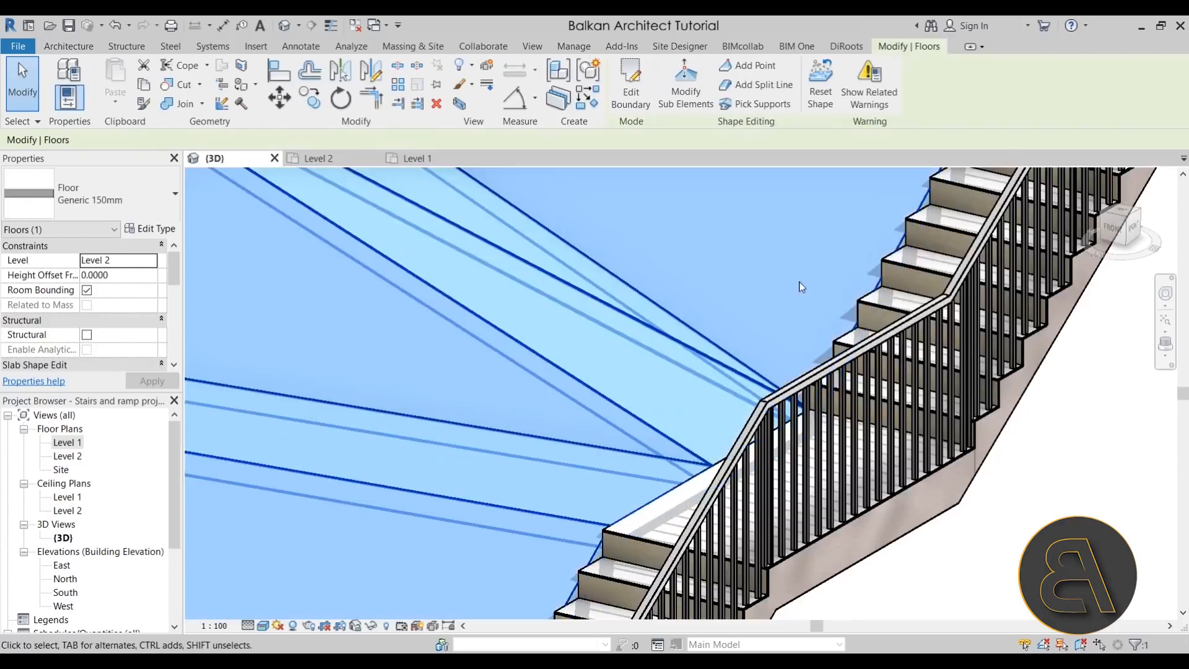
middle_click_drag(801, 284, 749, 394, "shift")
left_click(693, 94)
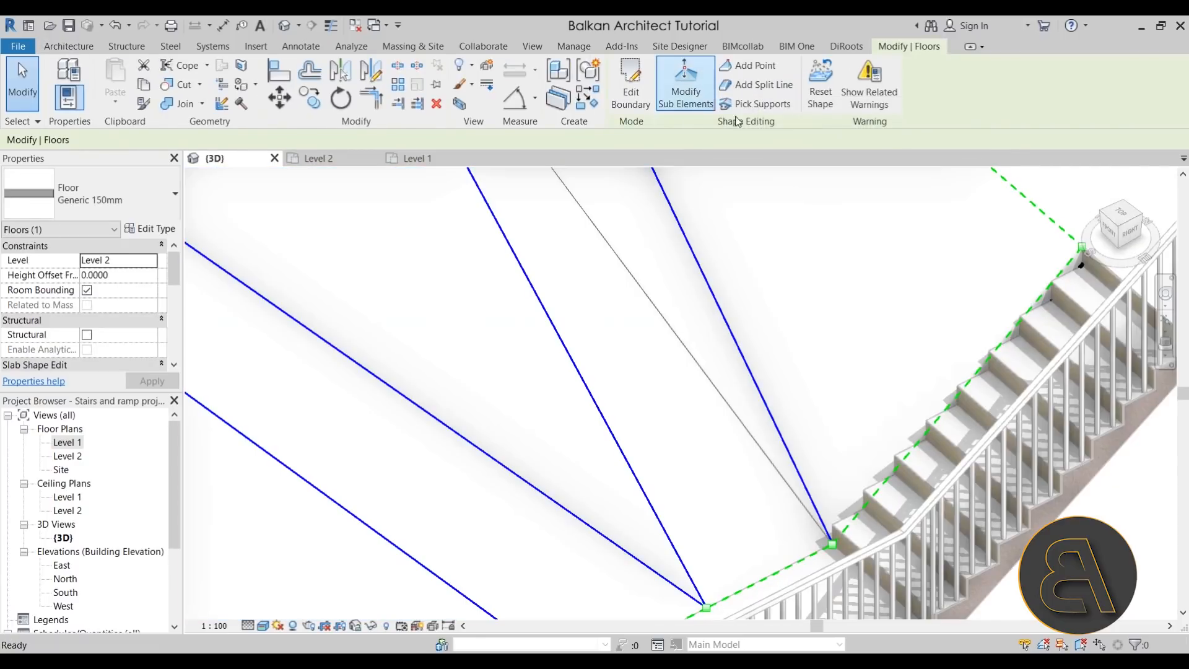
key("Escape")
key("Escape")
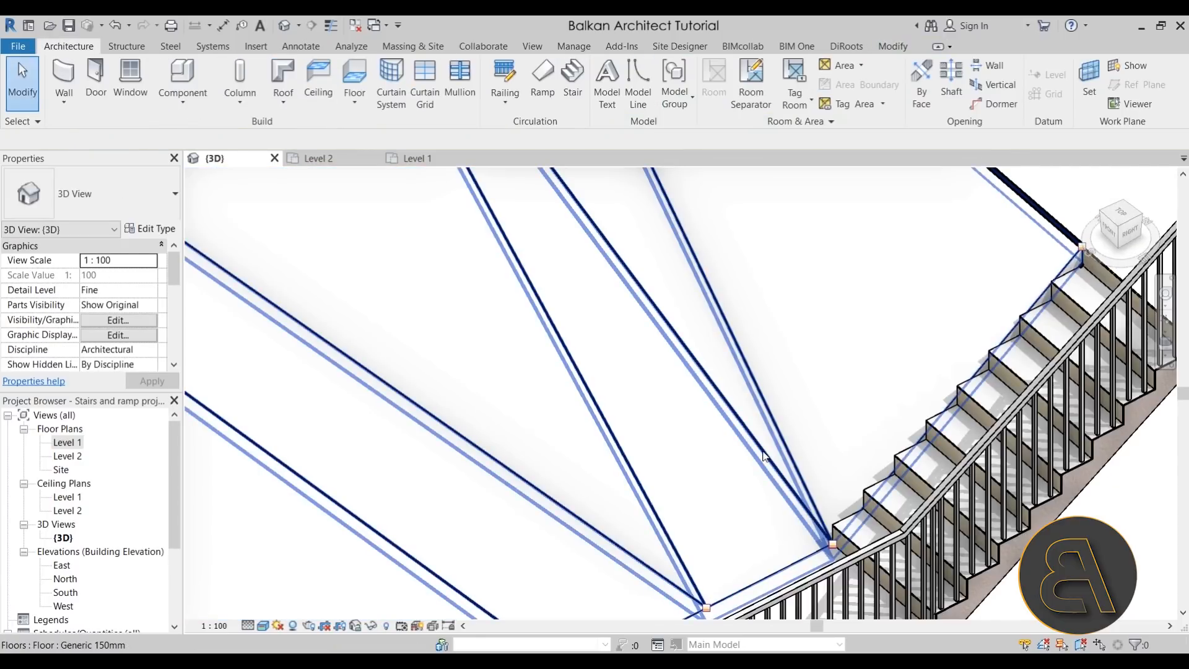
left_click(763, 457)
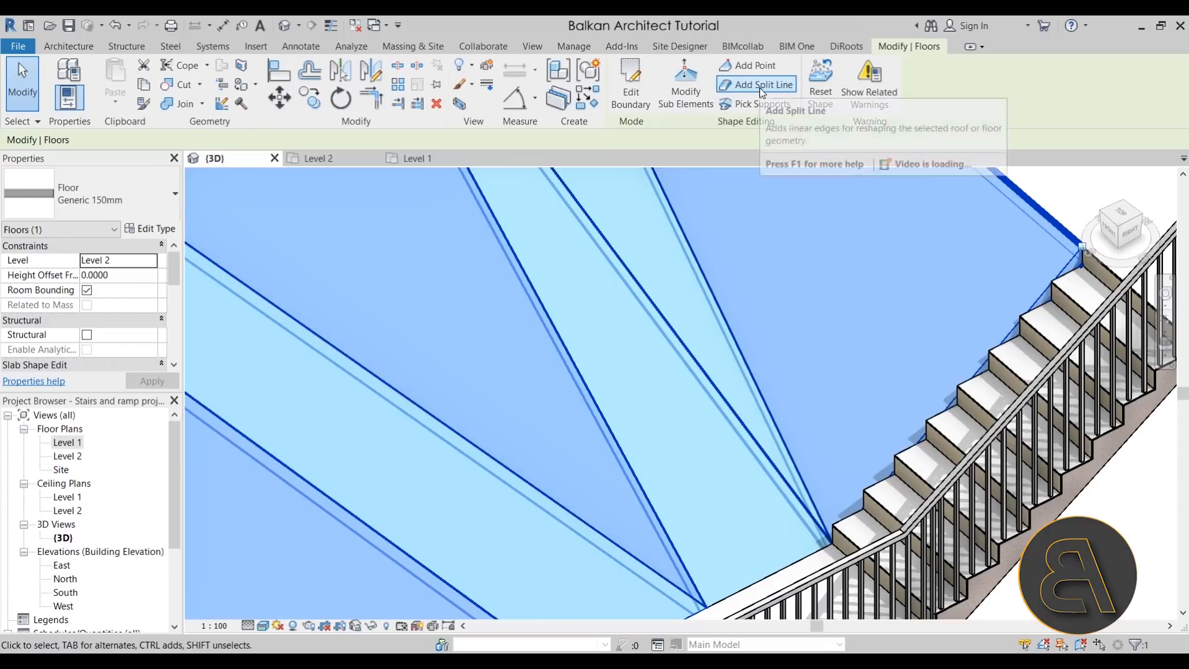
scroll(679, 485, "down", 5)
middle_click_drag(679, 485, 617, 420, "shift")
left_click(686, 80)
scroll(712, 525, "up", 5)
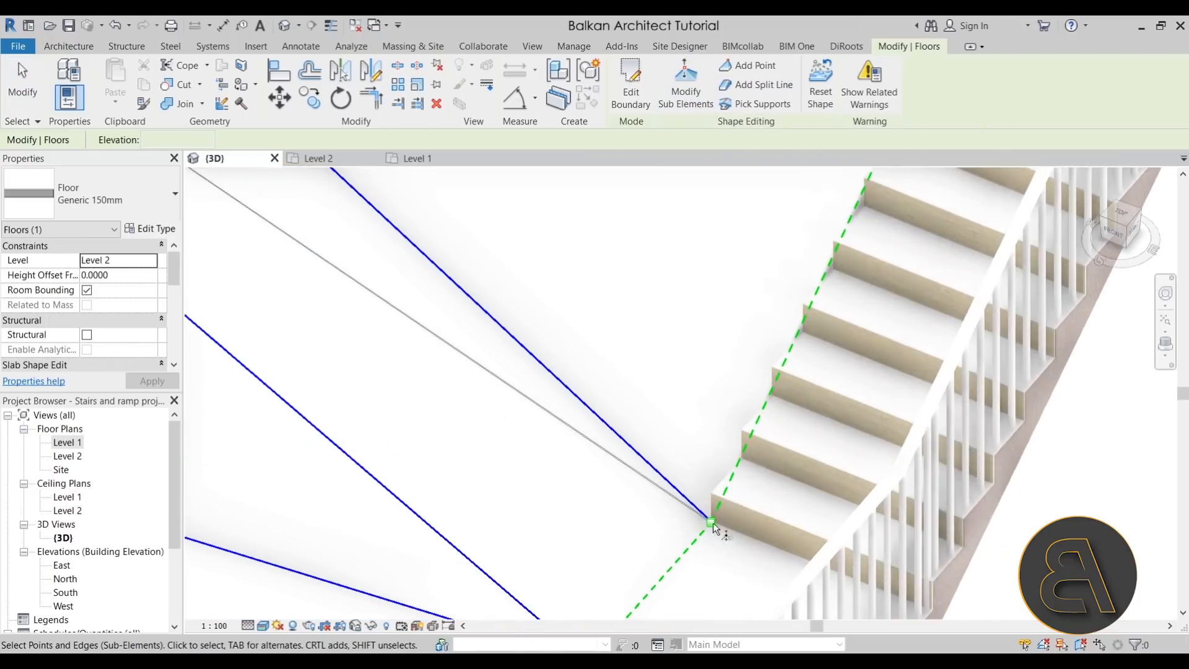
scroll(712, 525, "up", 4)
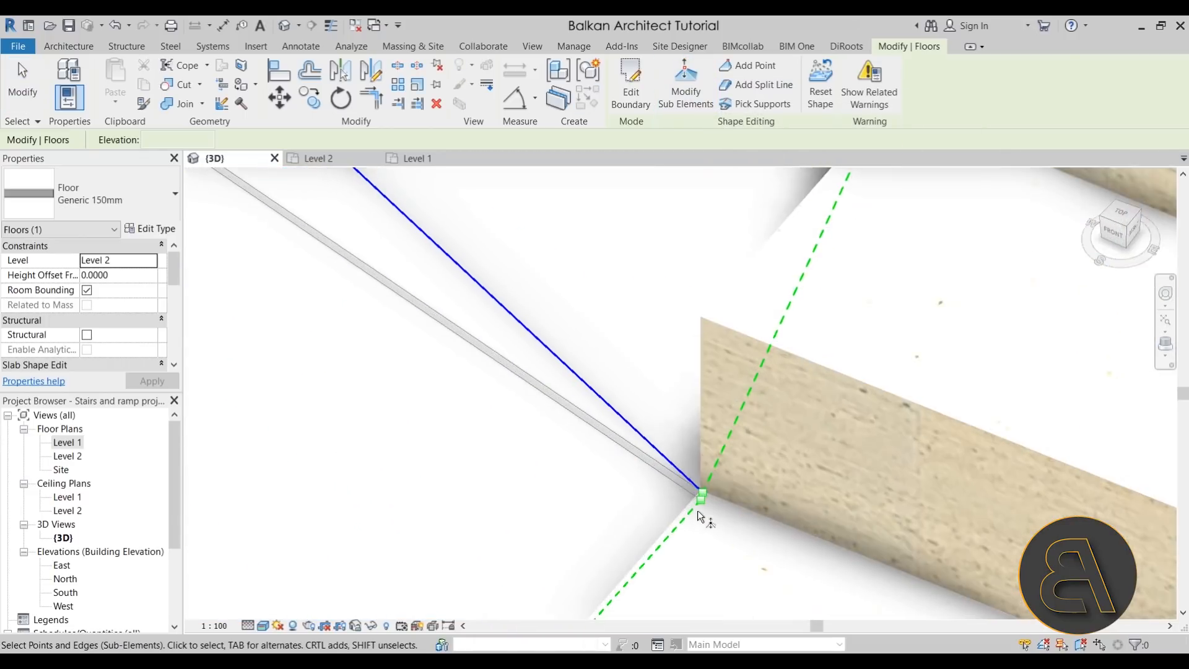
scroll(699, 512, "up", 2)
key("Escape")
key("Escape")
scroll(671, 426, "down", 4)
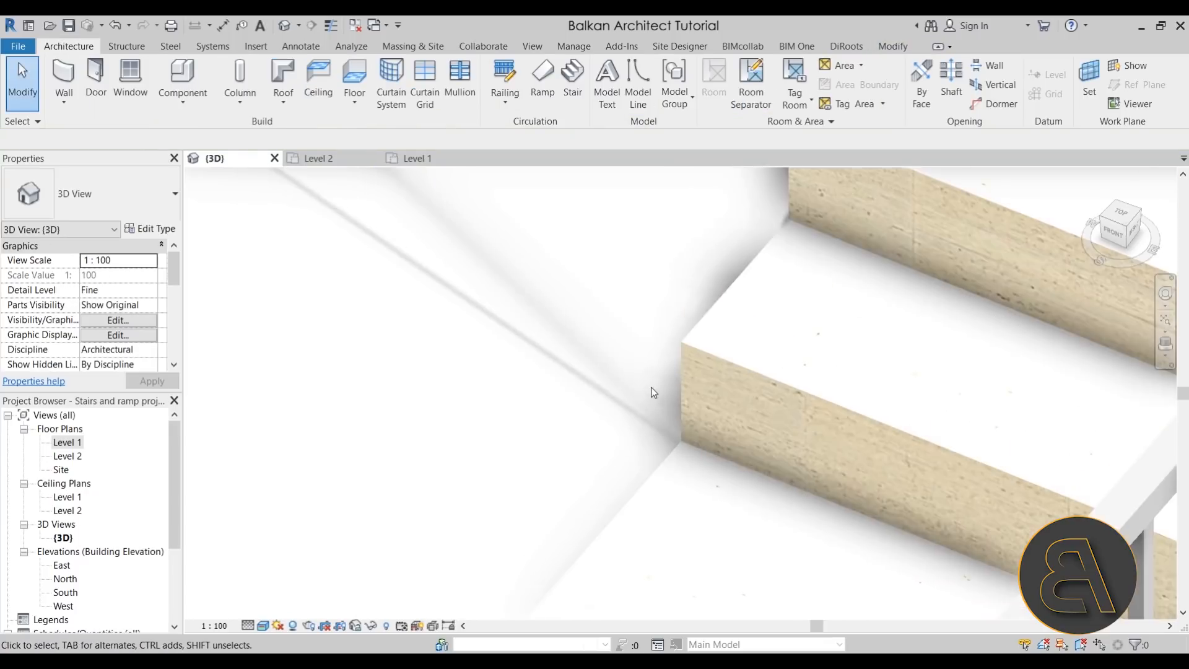
scroll(652, 387, "down", 3)
Delete the split line that runs from the right second landing's far corner to the floor's back edge.
left_click(587, 354)
left_click(685, 81)
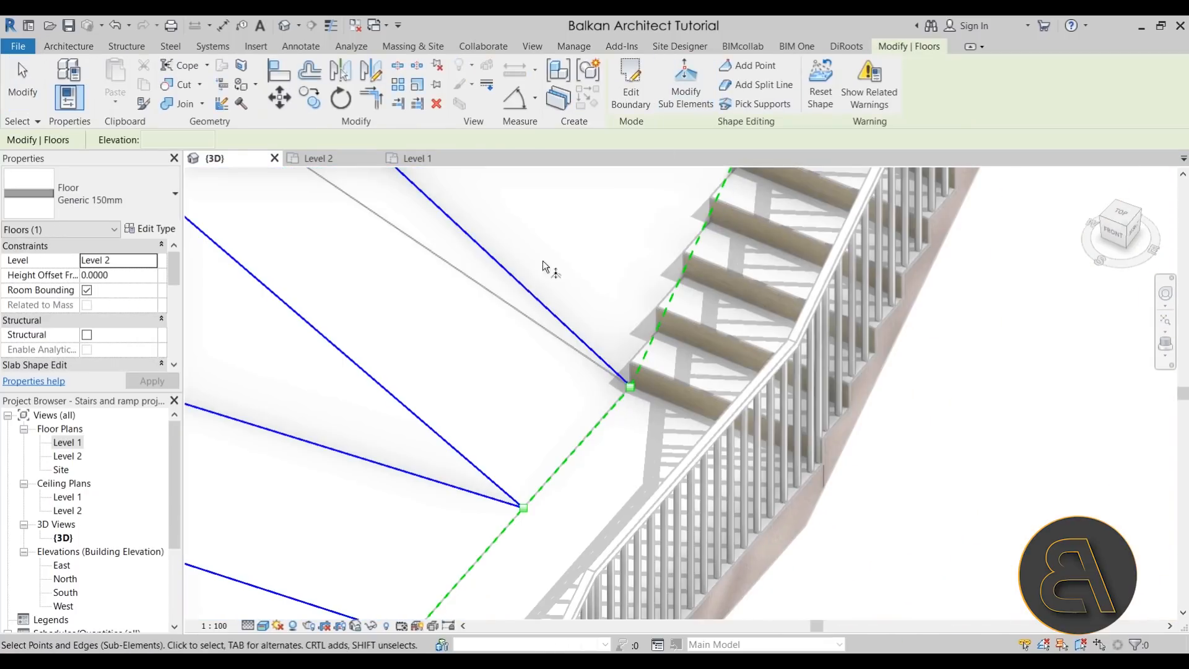
left_click(518, 275)
left_click(564, 279)
Redraw the split line from the right second landing's far corner to the existing point on the floor's back edge.
left_click(756, 84)
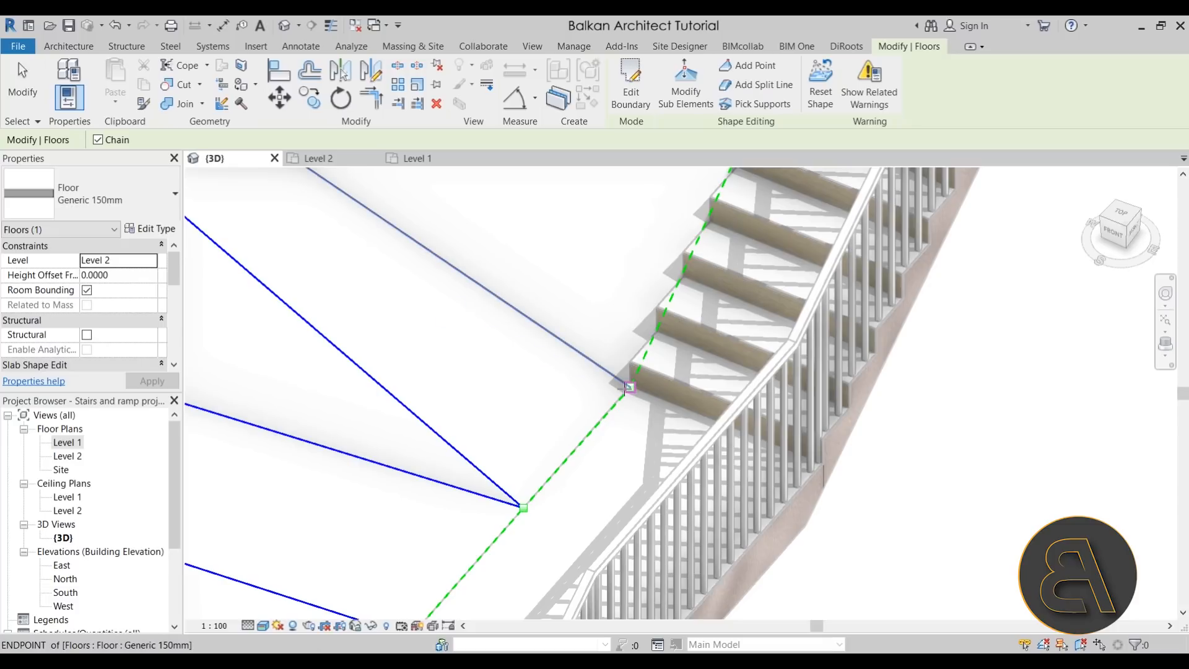
left_click(625, 389)
scroll(448, 273, "down", 3)
middle_click_drag(445, 268, 624, 600)
middle_click_drag(305, 347, 528, 355)
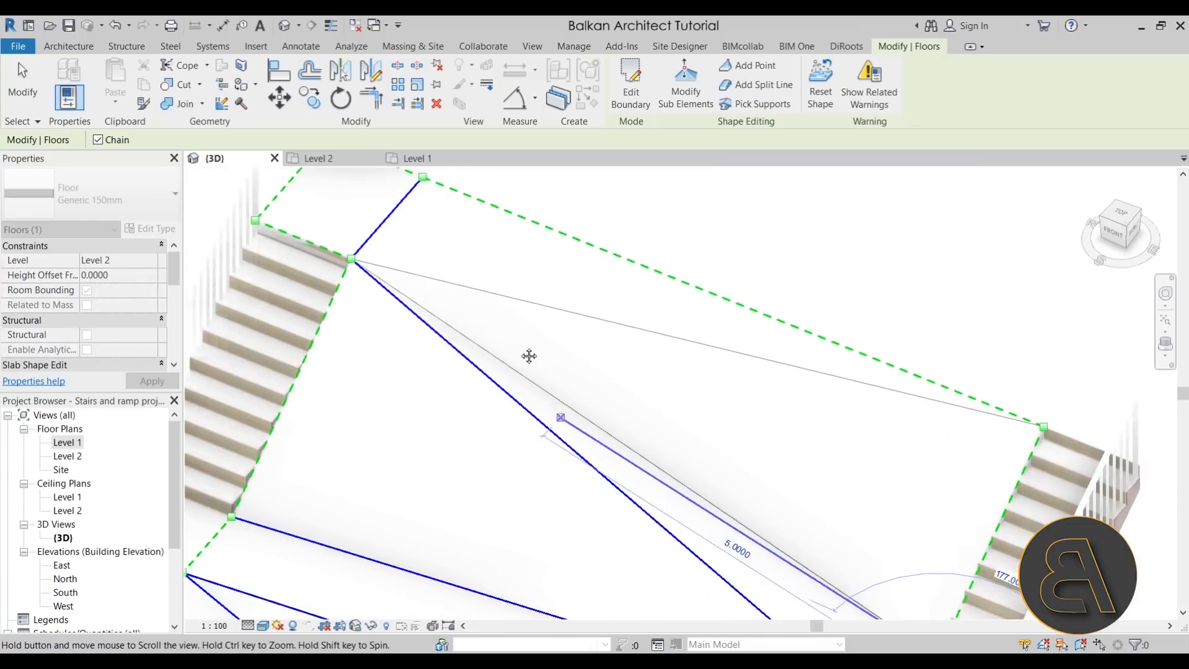
left_click(425, 180)
scroll(566, 316, "down", 3)
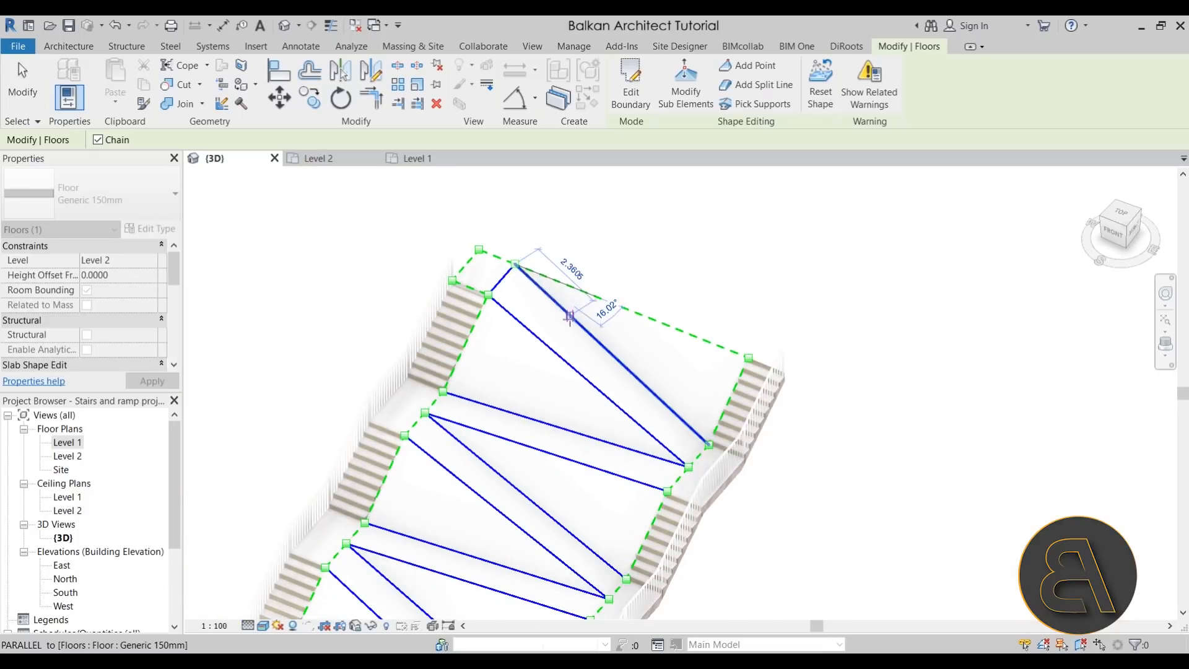
key("Escape")
key("Escape")
key("Escape")
Paint the six triangular floor faces between the ramp runs with the Plant material, leaving the ramp strips unpainted.
scroll(662, 488, "down", 2)
mouse_move(677, 503)
middle_mouse_down("shift")
mouse_move(669, 481)
mouse_move(691, 517)
mouse_move(684, 506)
middle_mouse_up("shift")
scroll(681, 508, "up", 4)
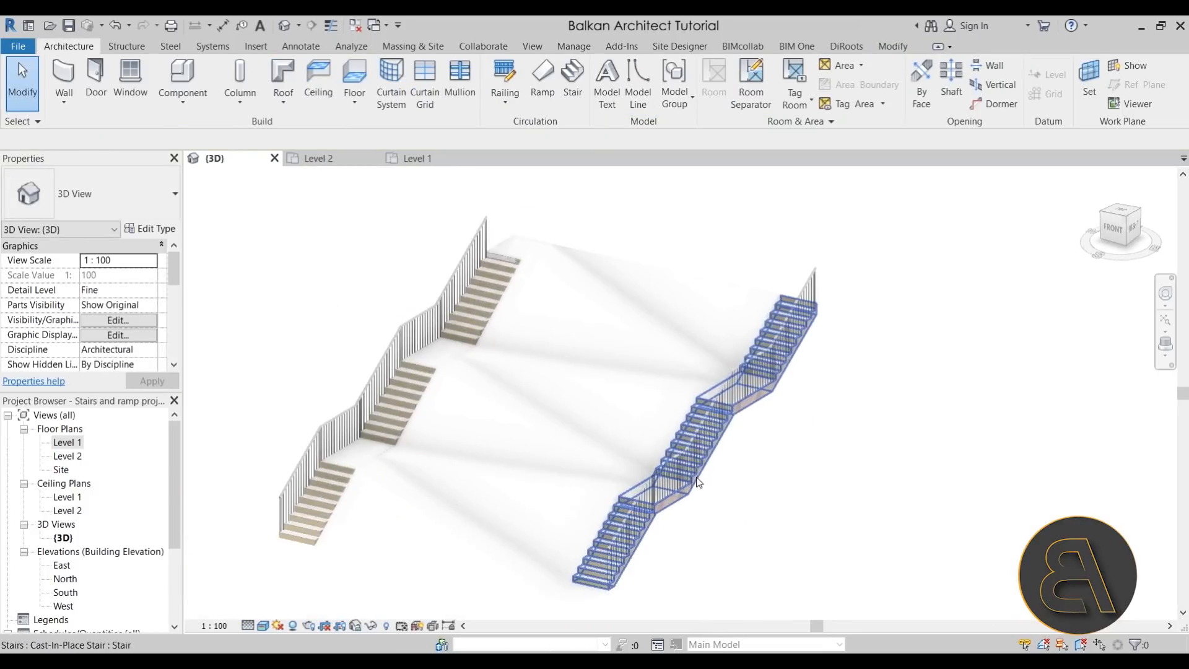
left_click(895, 47)
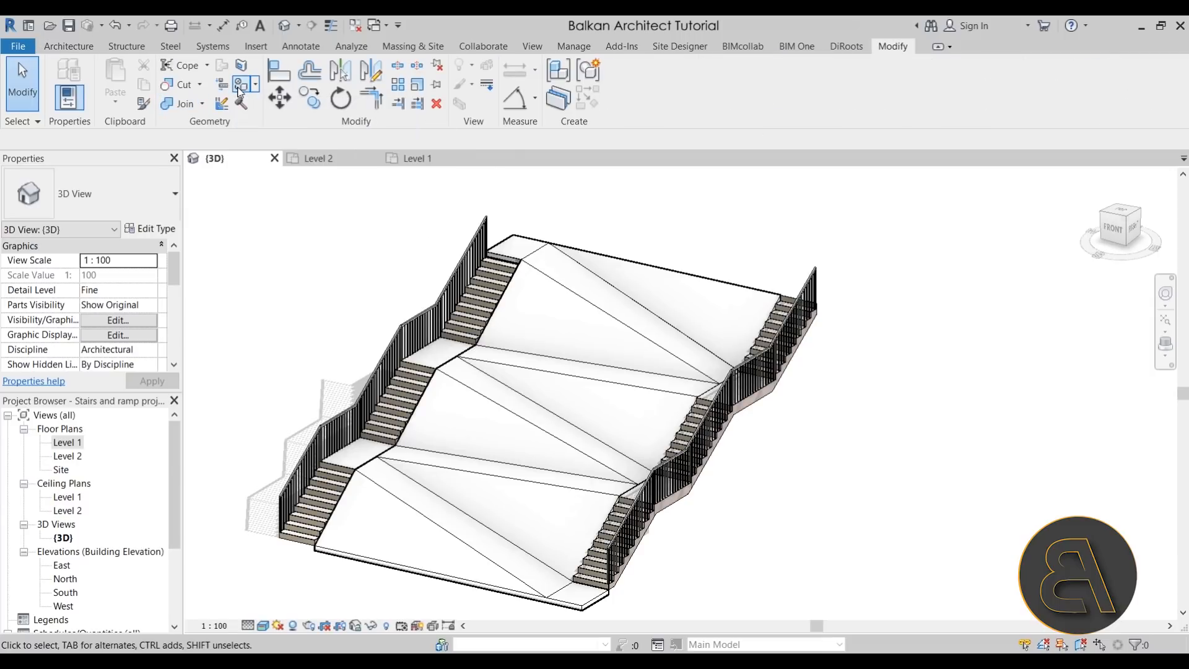
key("p")
key("t")
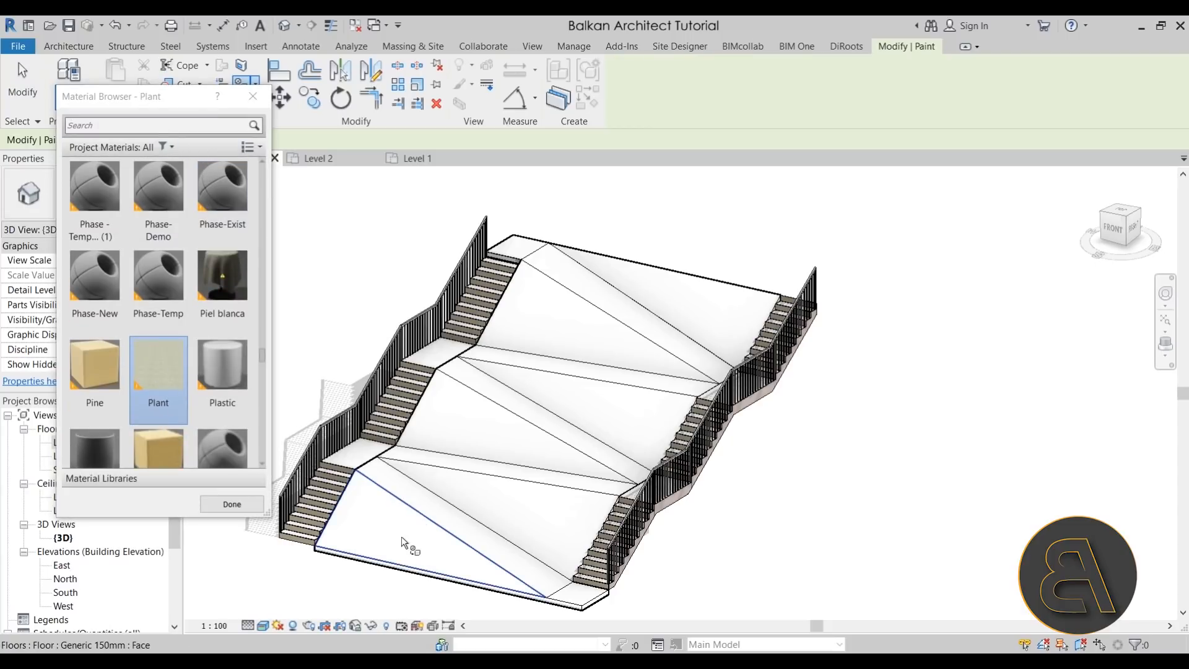
left_click(496, 500)
left_click(490, 456)
left_click(581, 406)
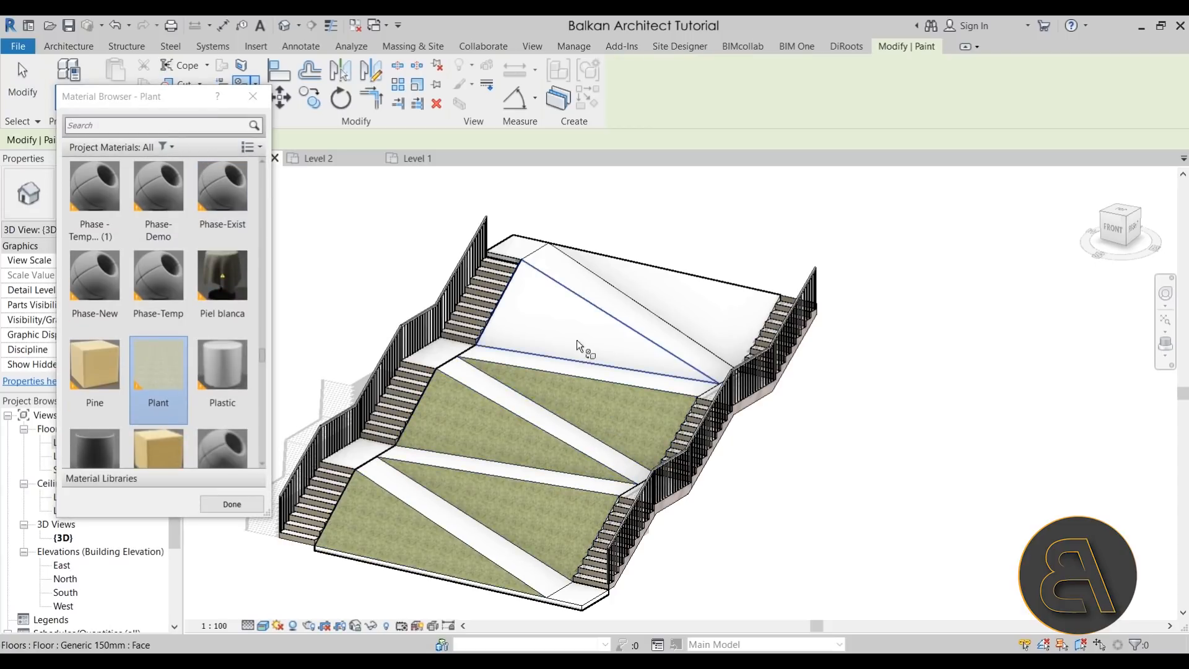
left_click(577, 340)
left_click(670, 307)
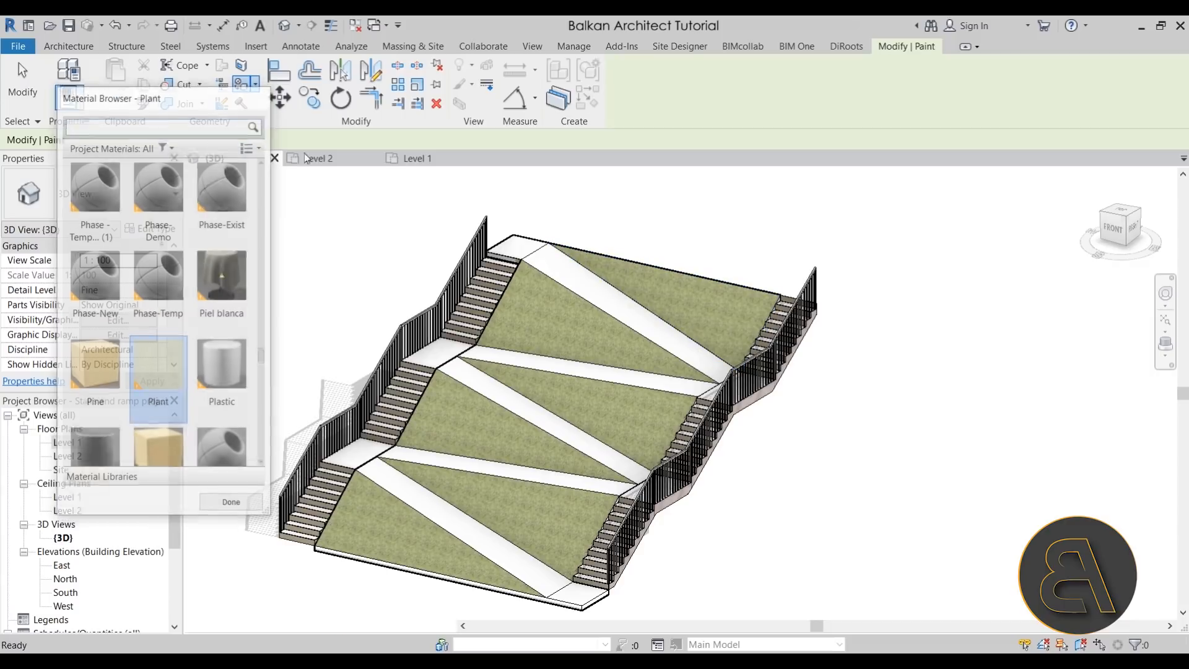
key("Escape")
Change the railing type of both staircases' outer railings together.
middle_click_drag(419, 557, 558, 510, "shift")
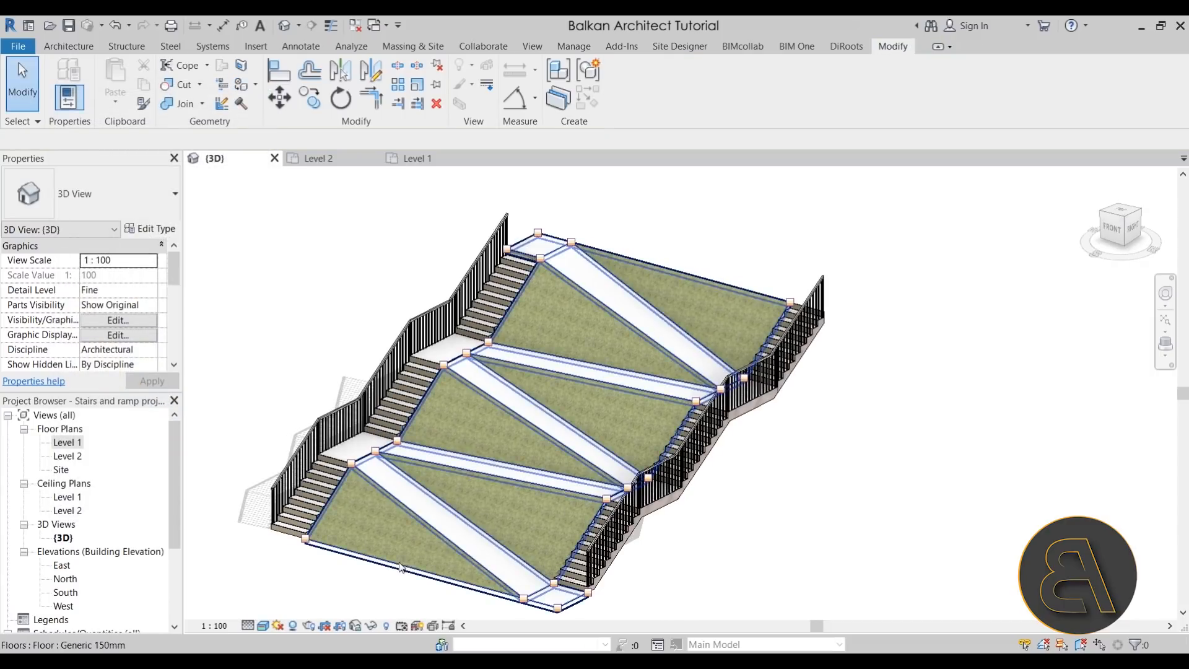
middle_click_drag(837, 475, 857, 485, "shift")
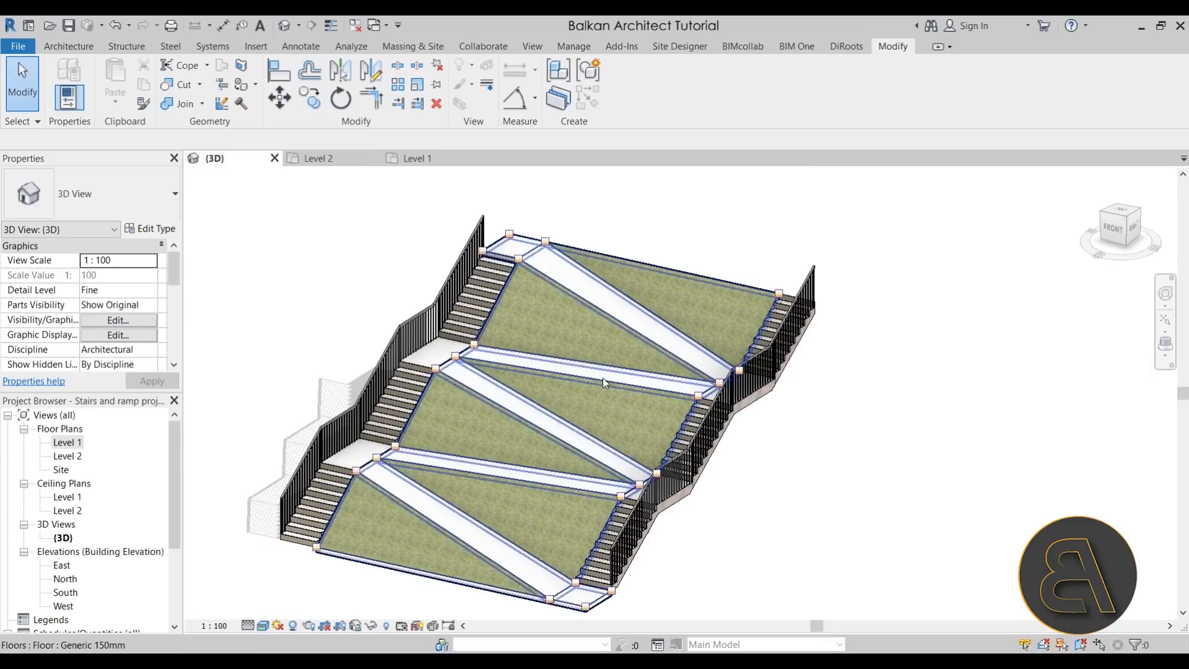
left_click(460, 282)
left_click(798, 290, "ctrl")
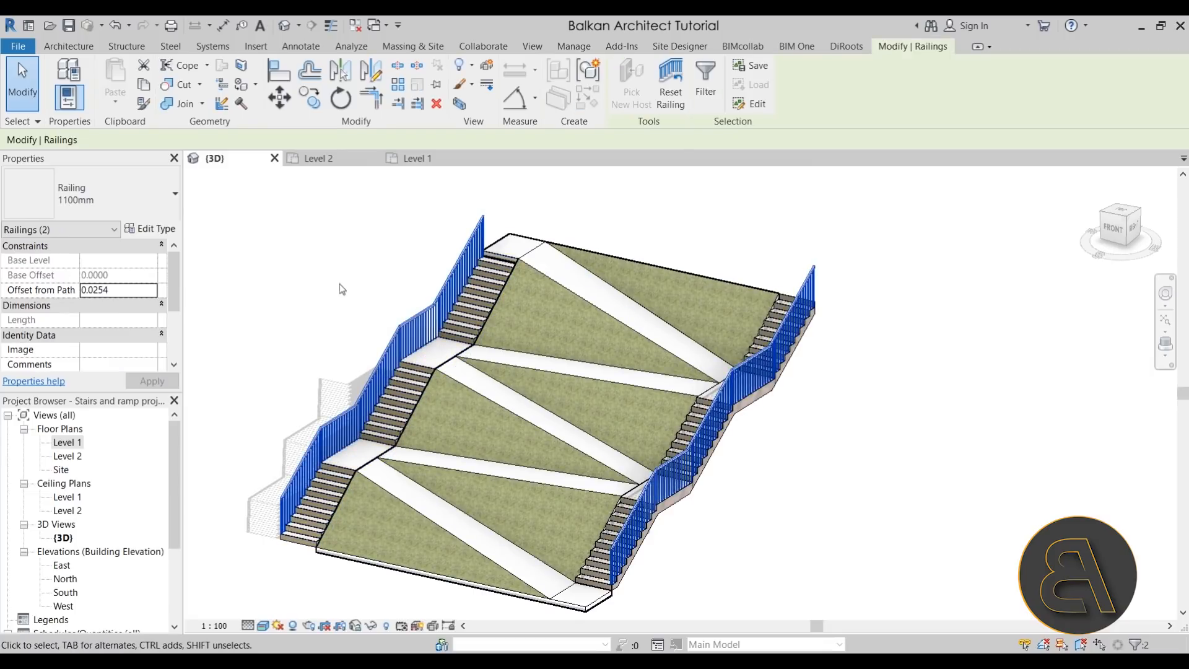
left_click(113, 206)
left_click(68, 293)
left_click(350, 306)
middle_click_drag(811, 523, 779, 516, "shift")
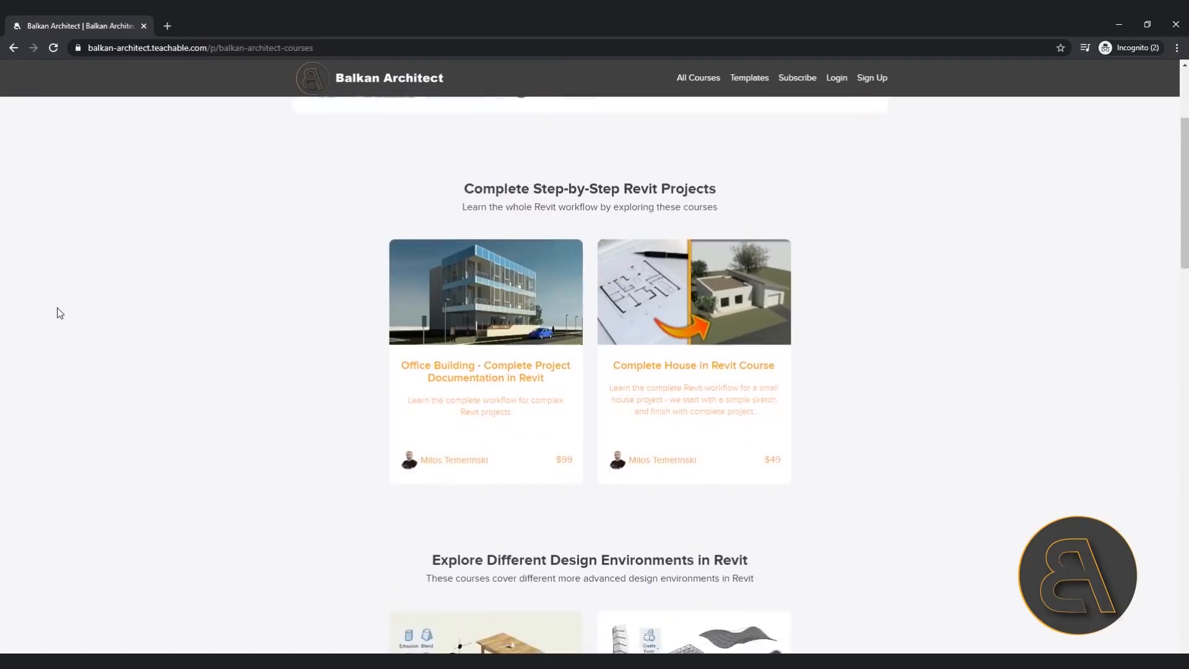
Browse the Revit courses on the Balkan Architect courses page in the web browser.
scroll(60, 312, "down", 2)
scroll(60, 312, "down", 15)
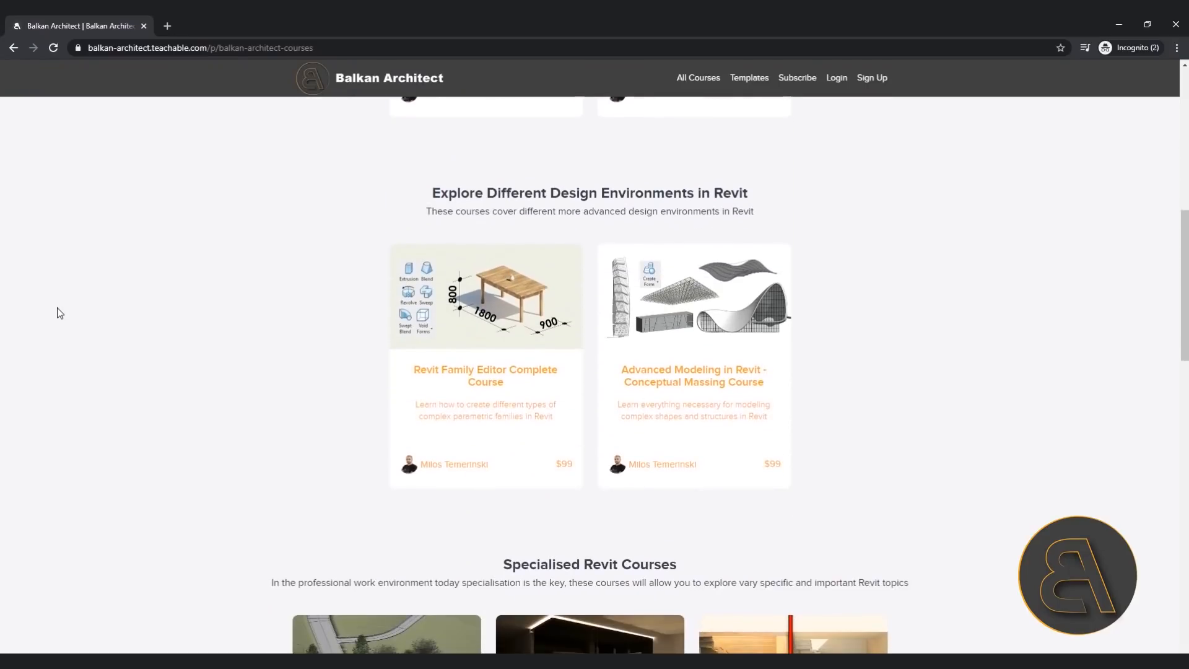